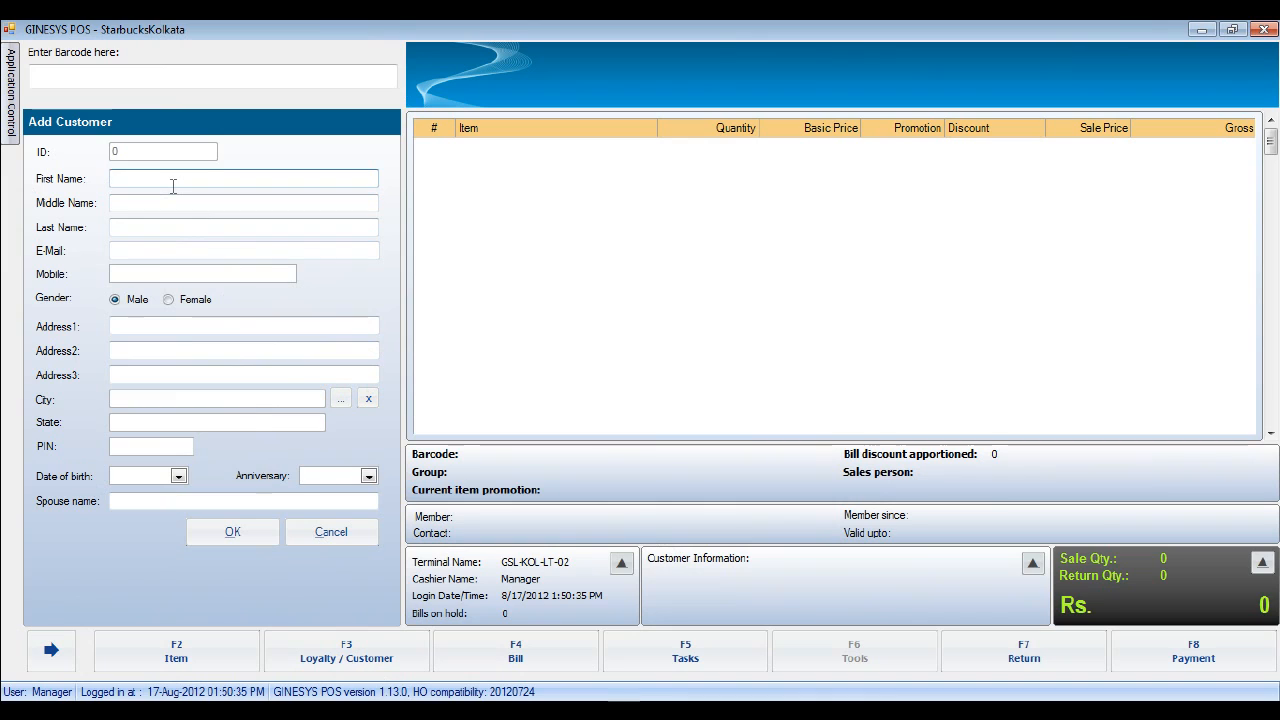
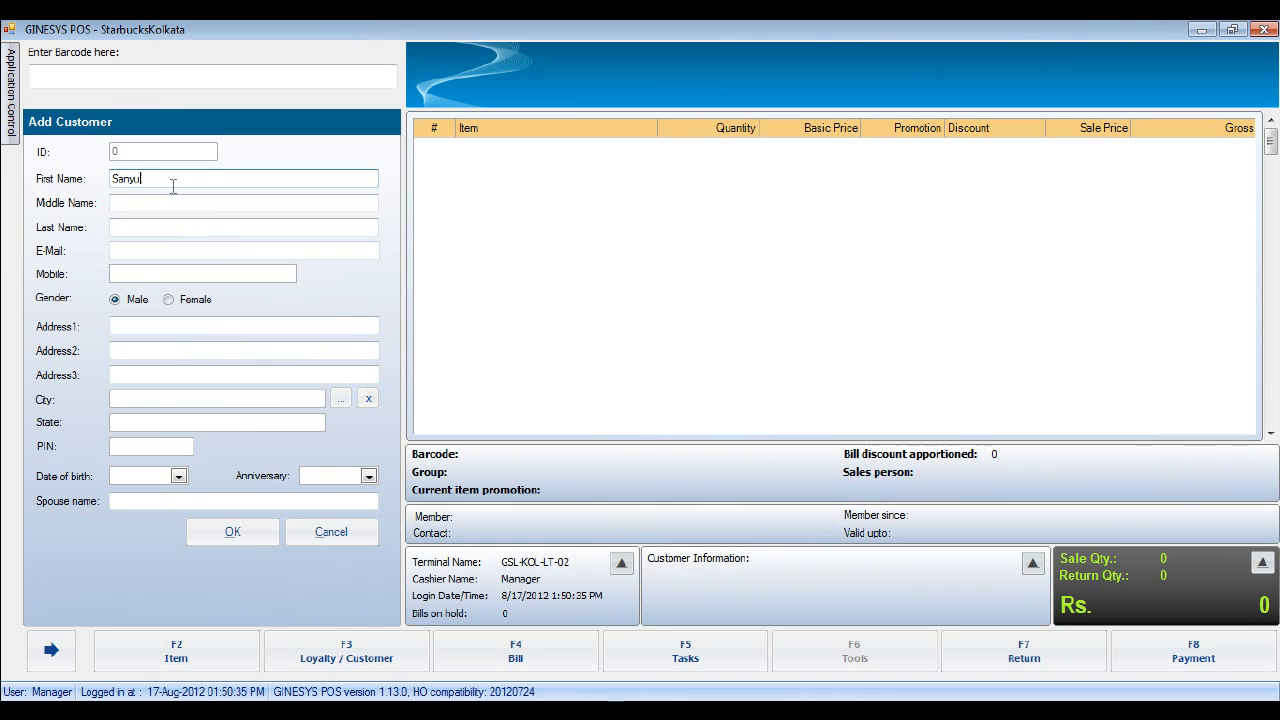
- Enter the customer's first and last name and the first part of their e-mail address
{"action": "key", "text": "Tab"}
{"action": "key", "text": "Tab"}
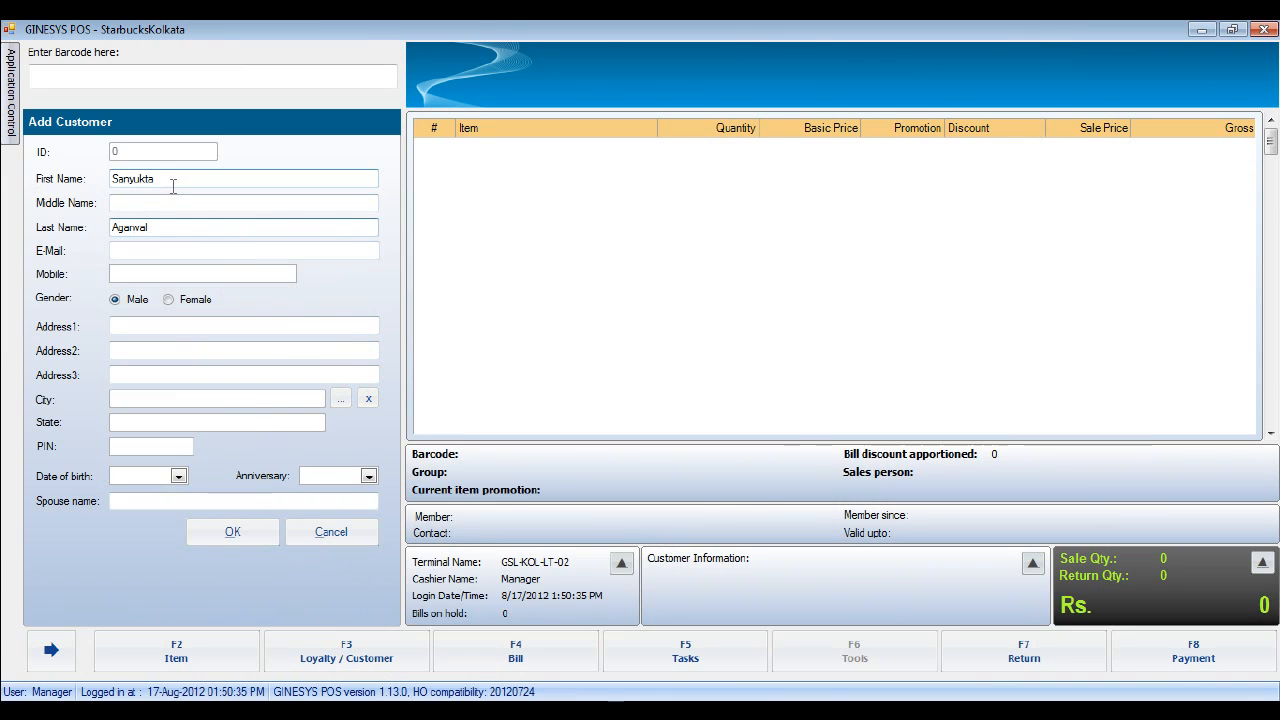
{"action": "left_click", "coordinate": [153, 249]}
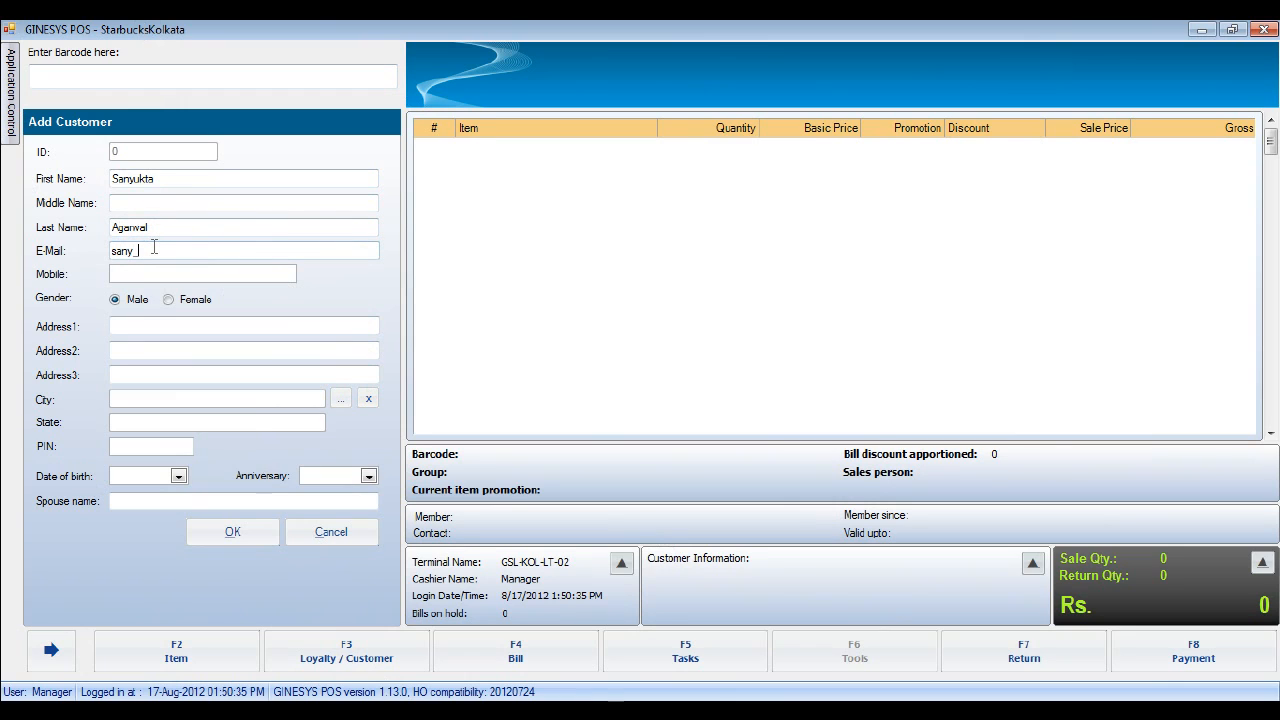
- Finish the e-mail address with '.com' and leave the Mobile field ready for input
{"action": "left_click", "coordinate": [145, 275]}
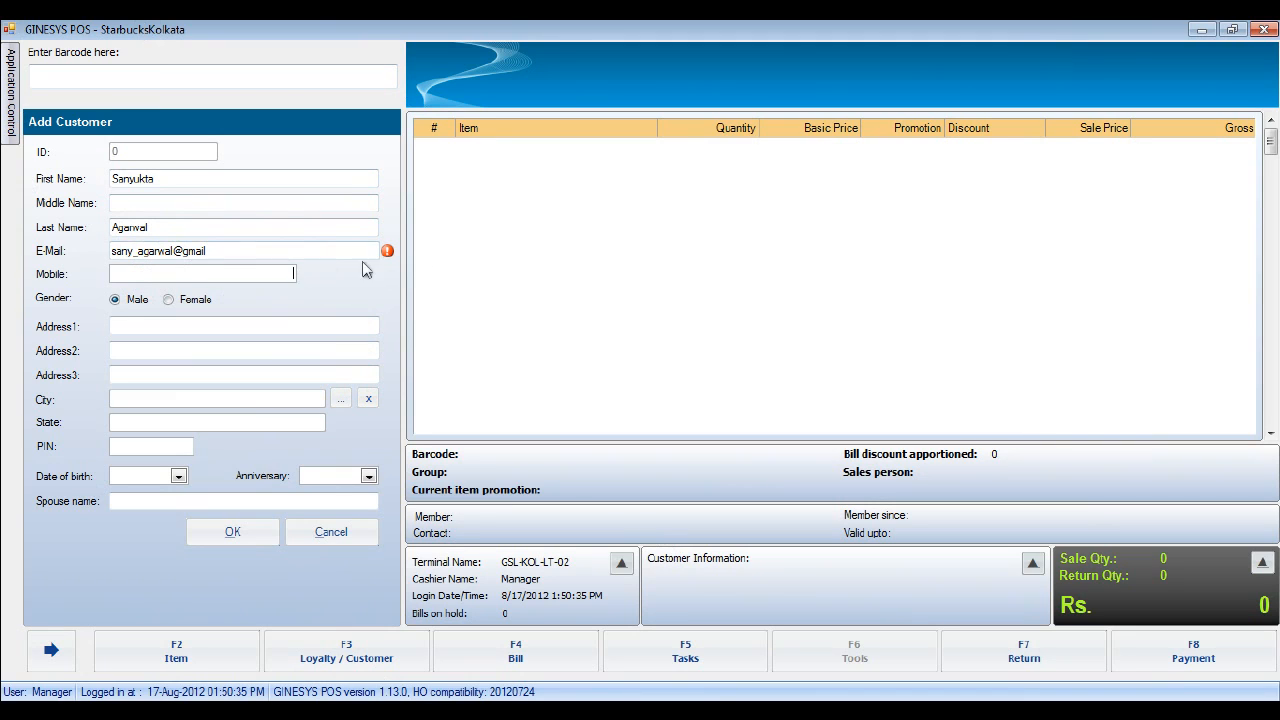
{"action": "left_click", "coordinate": [221, 251]}
{"action": "type", "text": ".com"}
{"action": "left_click", "coordinate": [234, 273]}
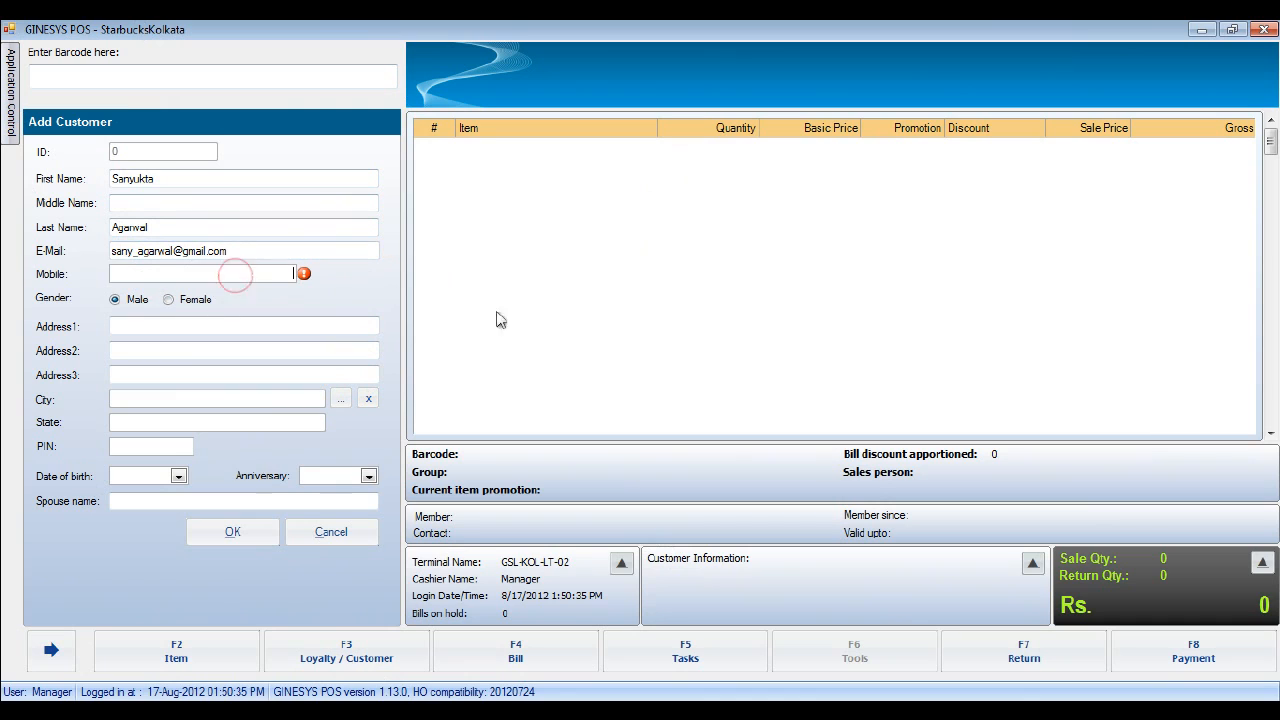
{"action": "left_click", "coordinate": [266, 326]}
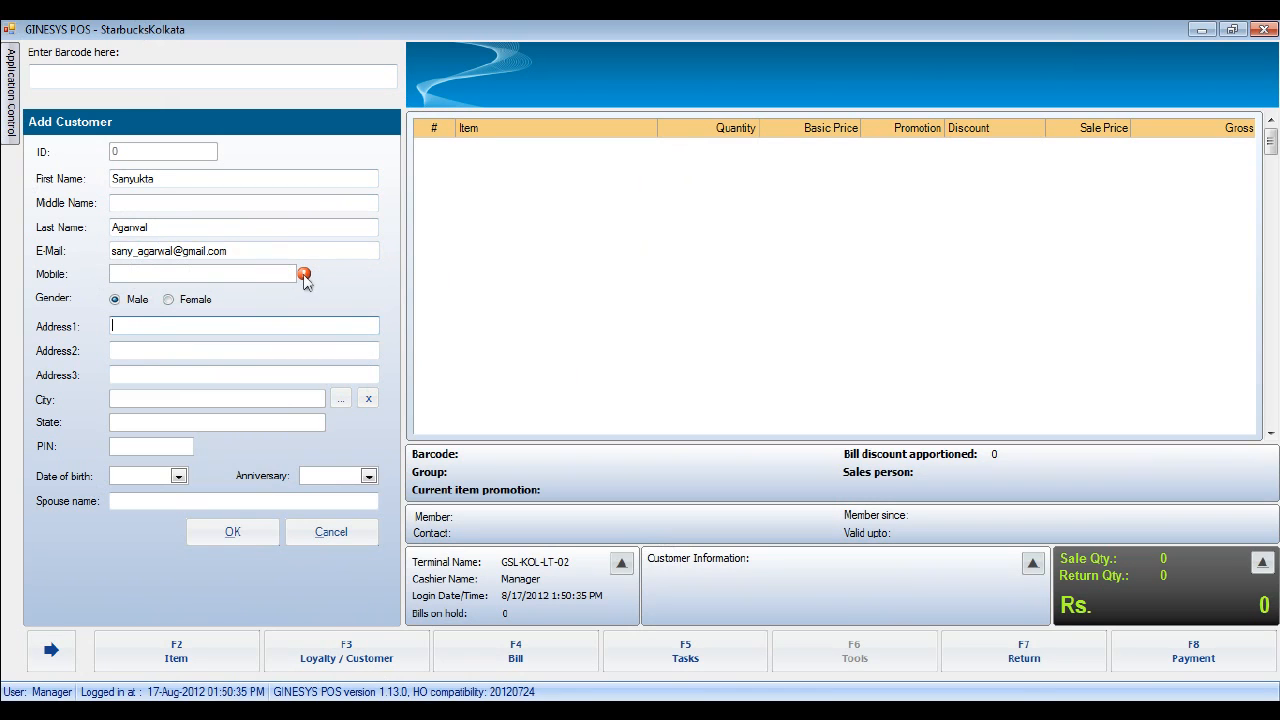
{"action": "left_click", "coordinate": [230, 273]}
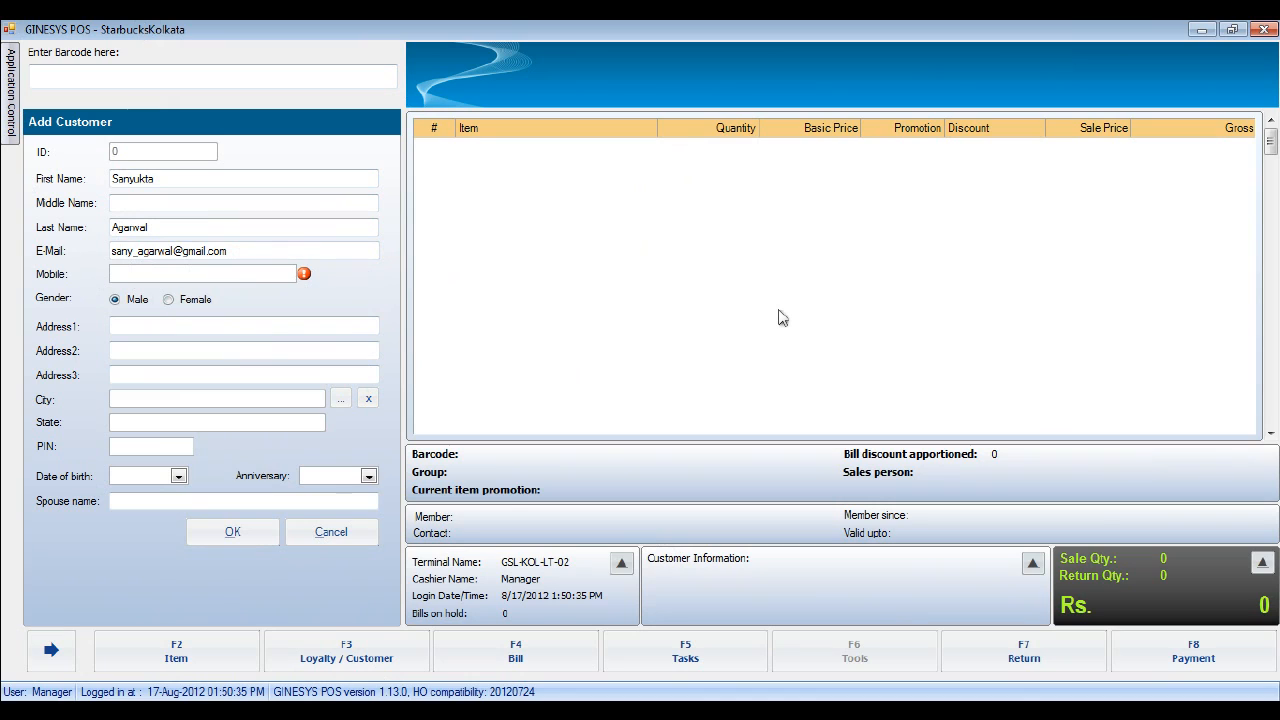
- Enter and correct the customer's 10-digit mobile number, then save the new customer
{"action": "type", "text": "1234567890"}
{"action": "key", "text": "BackSpace"}
{"action": "key", "text": "BackSpace"}
{"action": "key", "text": "BackSpace"}
{"action": "key", "text": "BackSpace"}
{"action": "key", "text": "BackSpace"}
{"action": "key", "text": "BackSpace"}
{"action": "key", "text": "BackSpace"}
{"action": "key", "text": "BackSpace"}
{"action": "key", "text": "BackSpace"}
{"action": "key", "text": "BackSpace"}
{"action": "type", "text": "1234567890"}
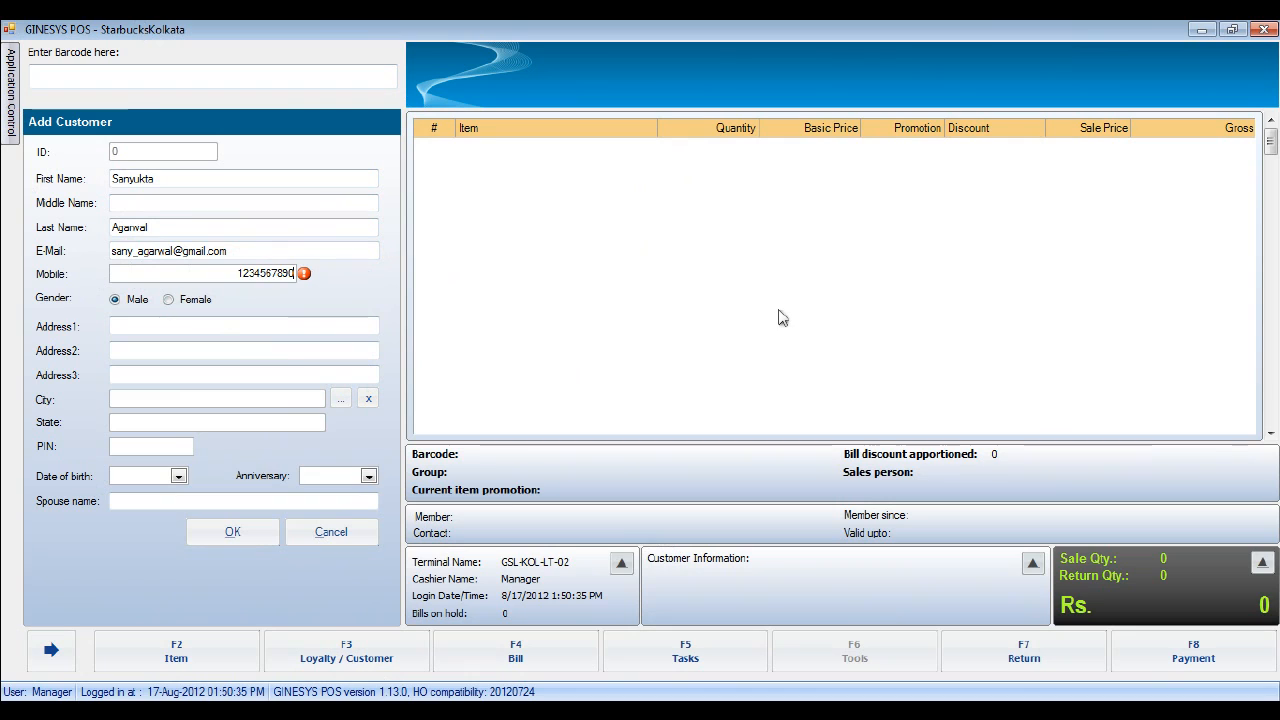
{"action": "left_click", "coordinate": [224, 535]}
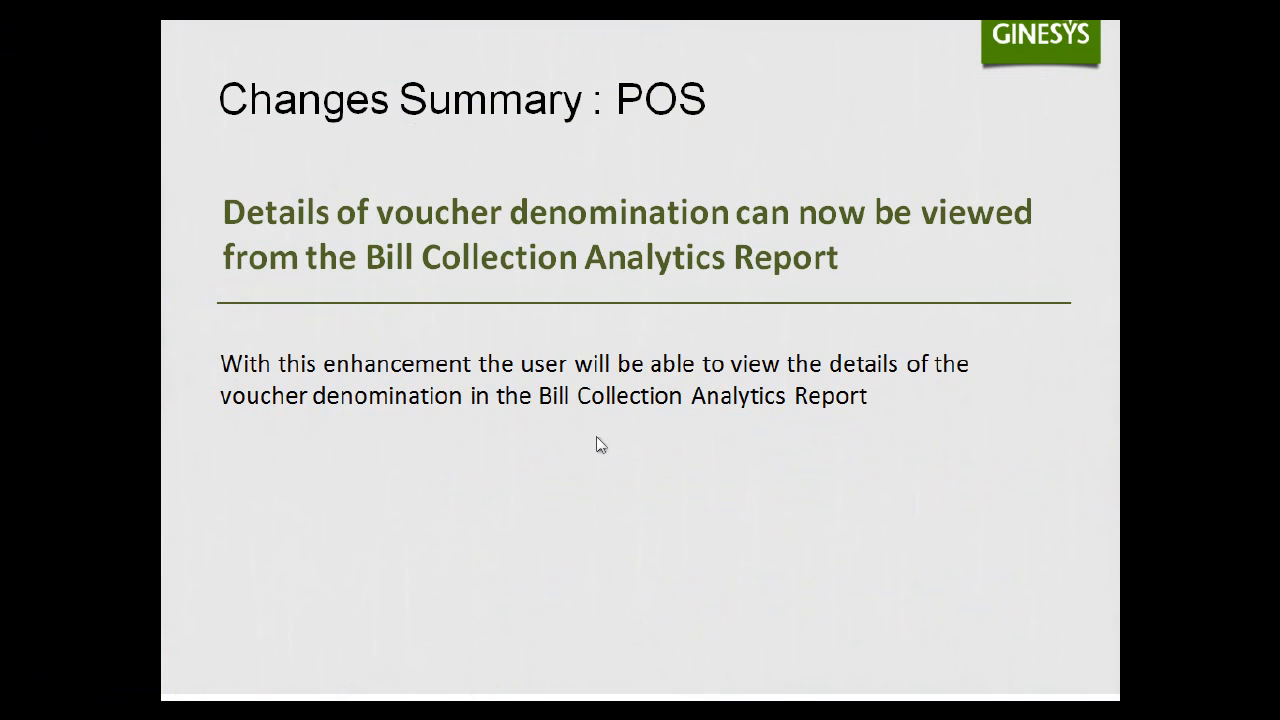
- Go through the Switch User Facility slide in PowerPoint, then return to the empty POS bill
{"action": "key", "text": "alt+Tab"}
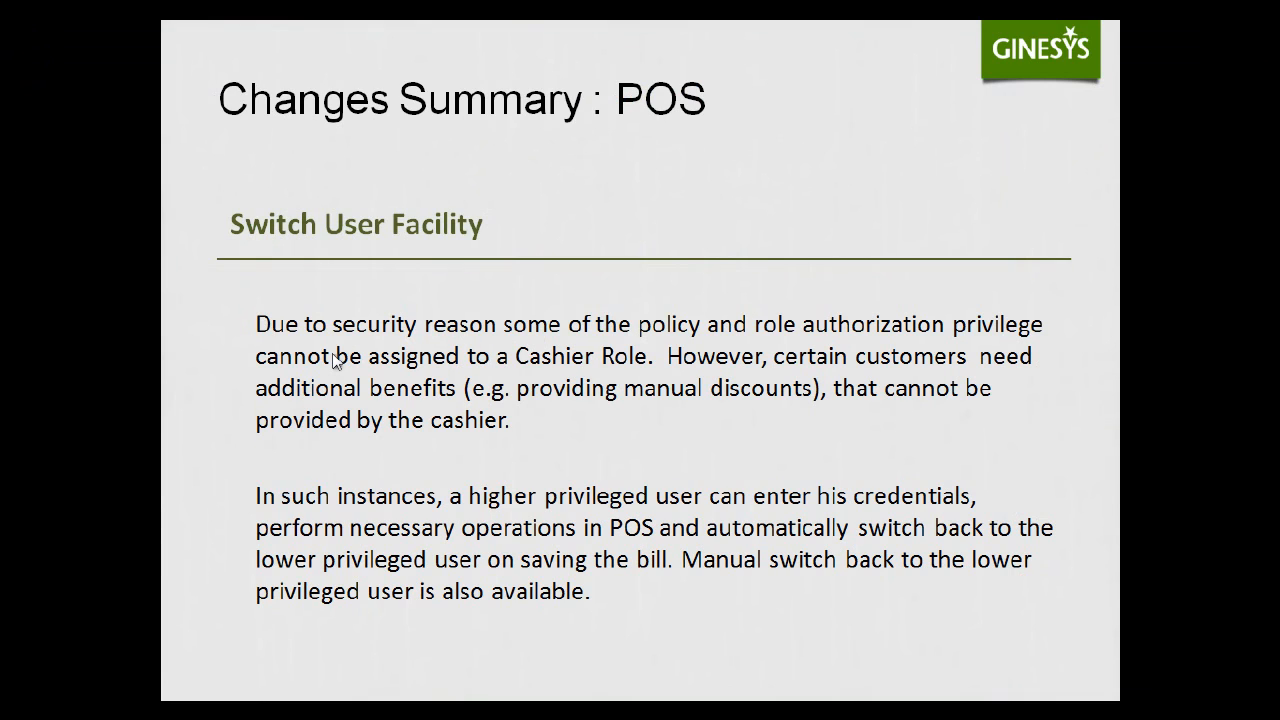
{"action": "key", "text": "alt+Tab"}
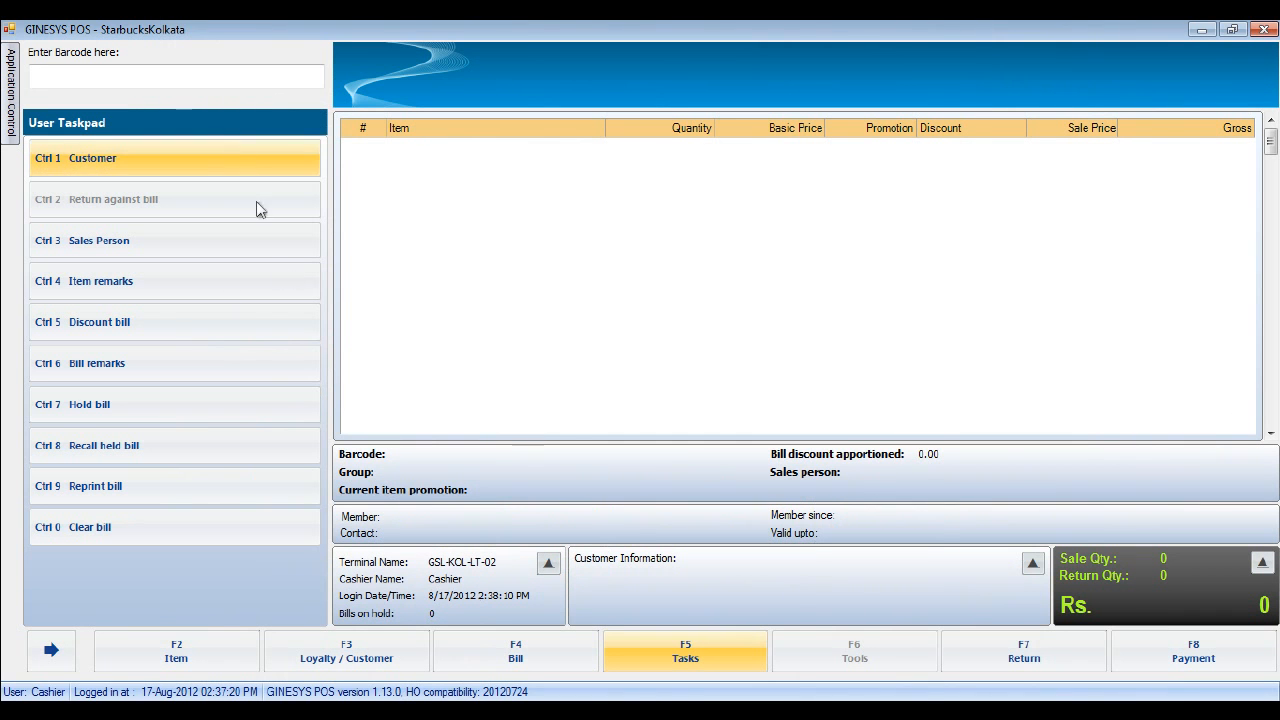
{"action": "left_click", "coordinate": [1200, 650]}
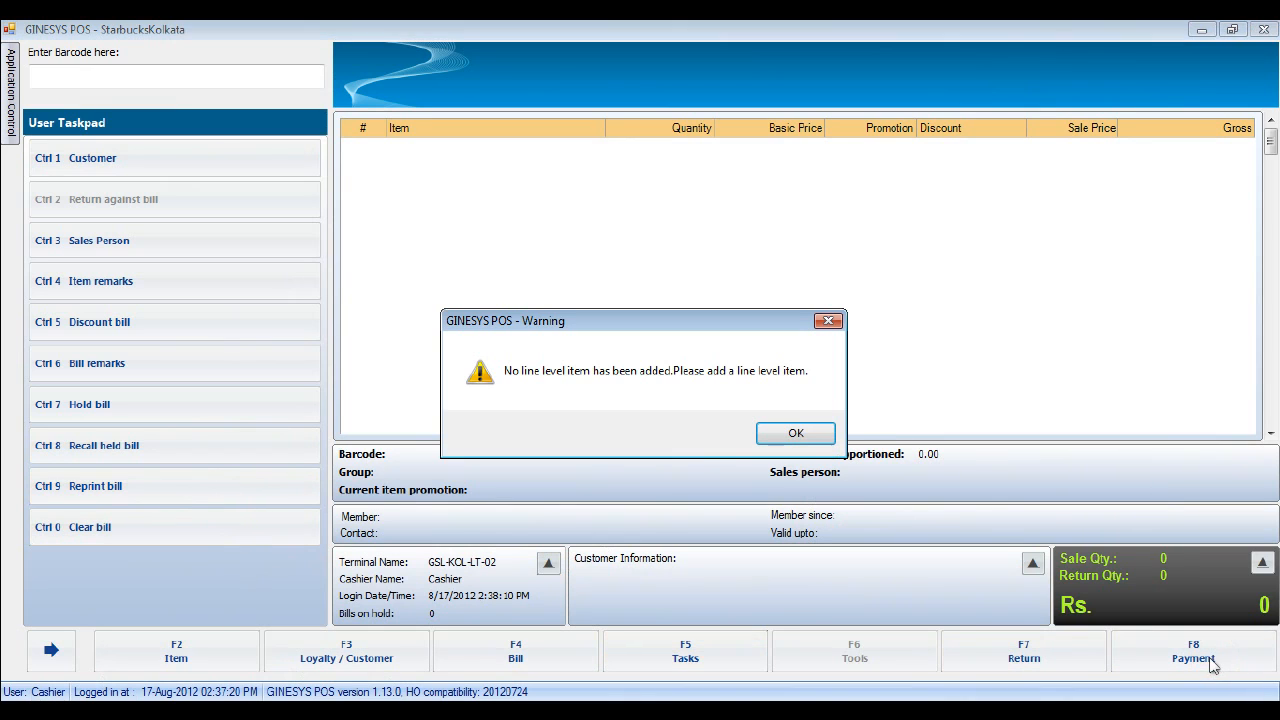
{"action": "left_click", "coordinate": [800, 432]}
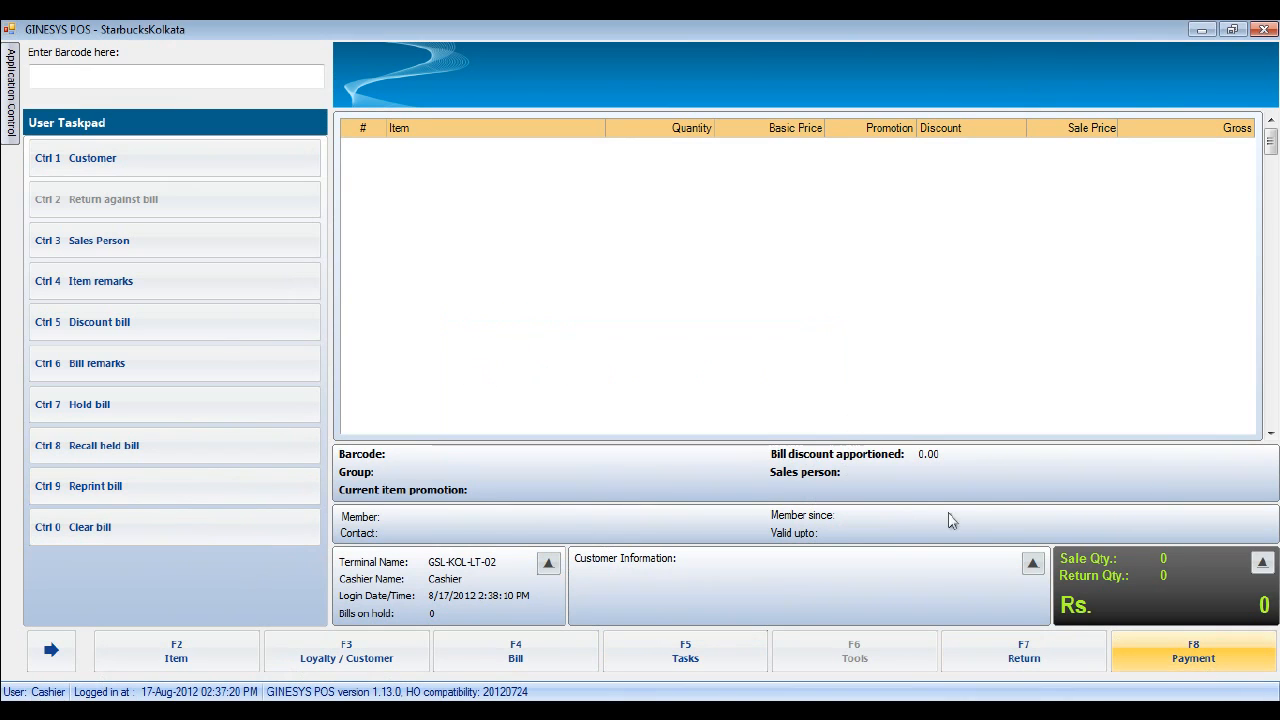
{"action": "left_click", "coordinate": [1043, 658]}
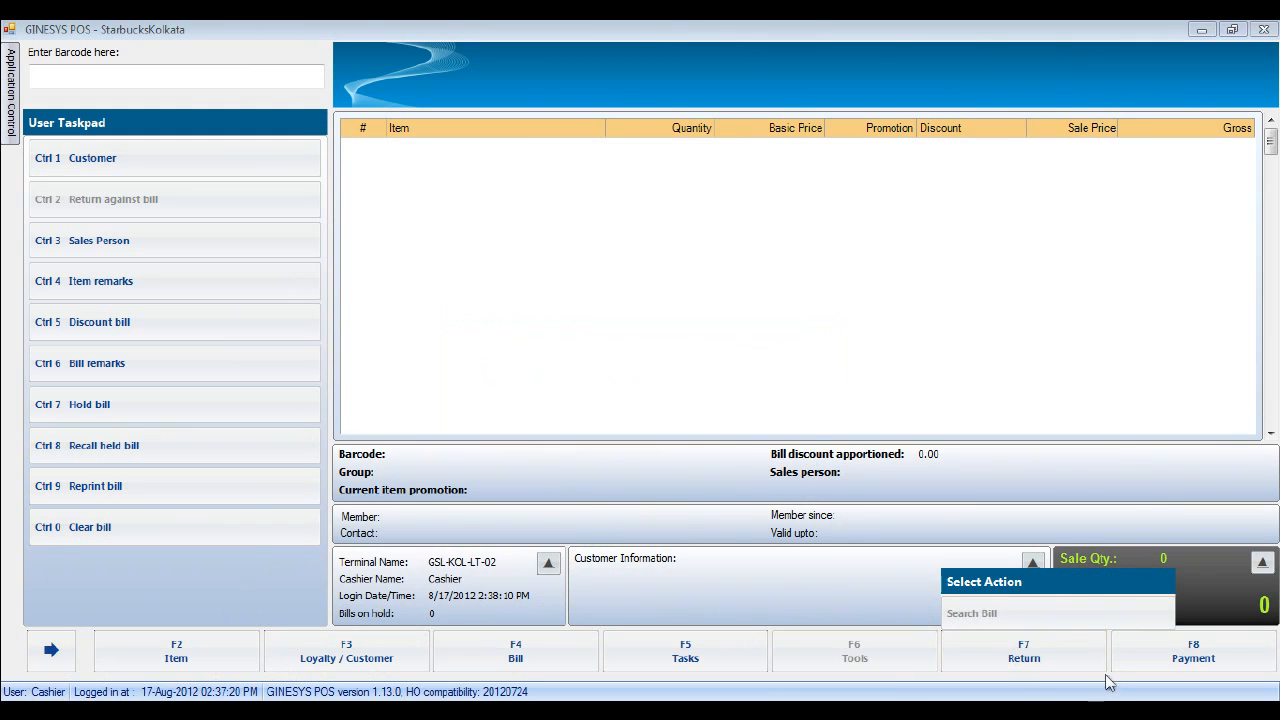
{"action": "left_click", "coordinate": [683, 666]}
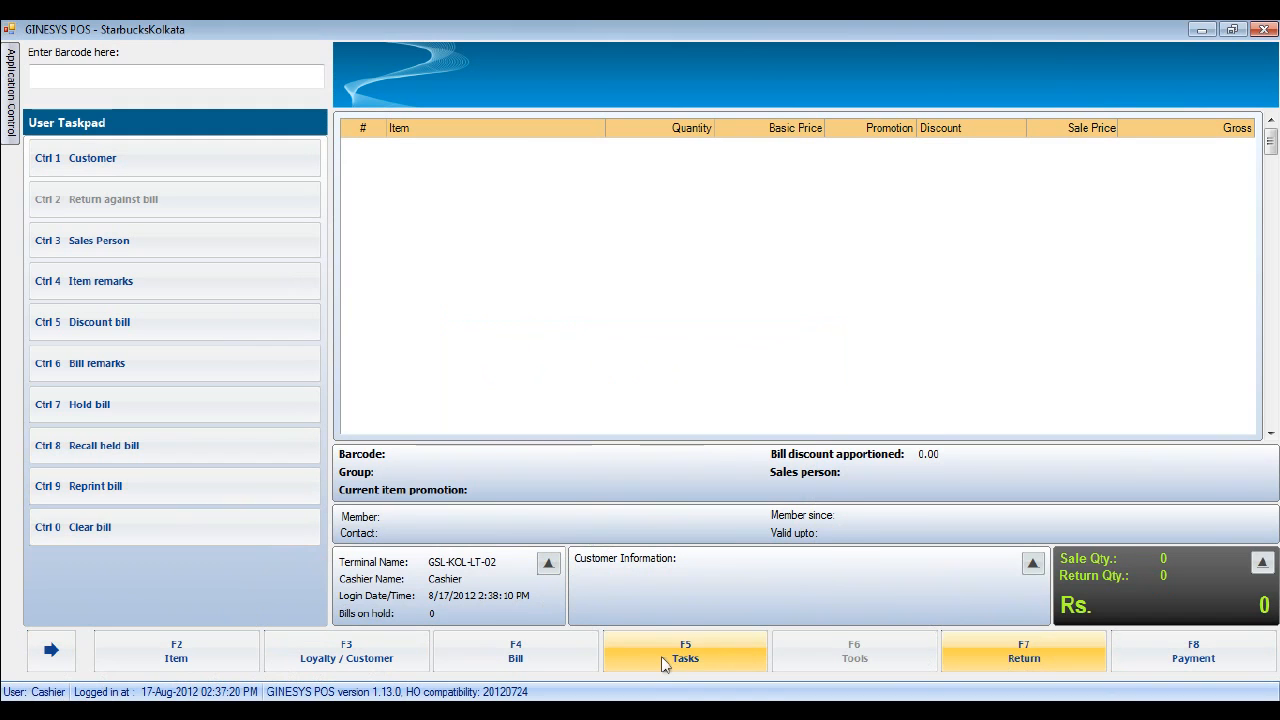
- Switch the POS session from the cashier to the Manager user with the manager's credentials
{"action": "left_click", "coordinate": [662, 664]}
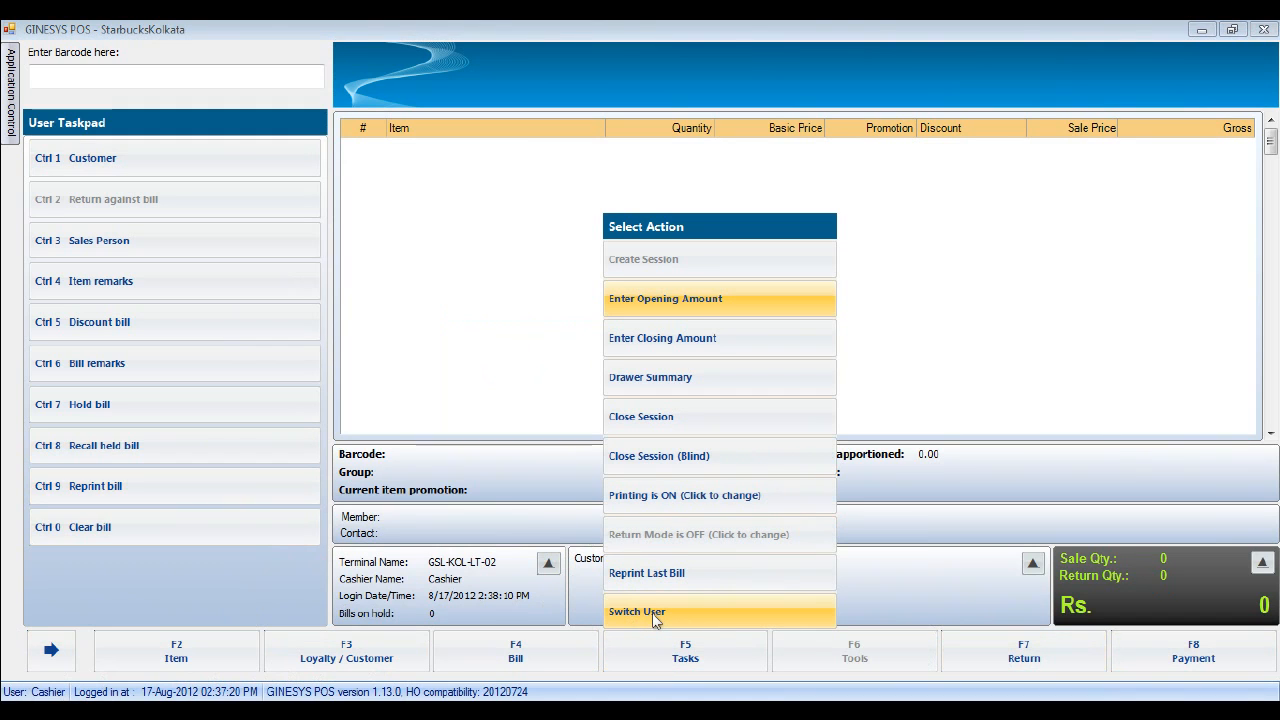
{"action": "left_click", "coordinate": [656, 614]}
{"action": "type", "text": "m"}
{"action": "key", "text": "Tab"}
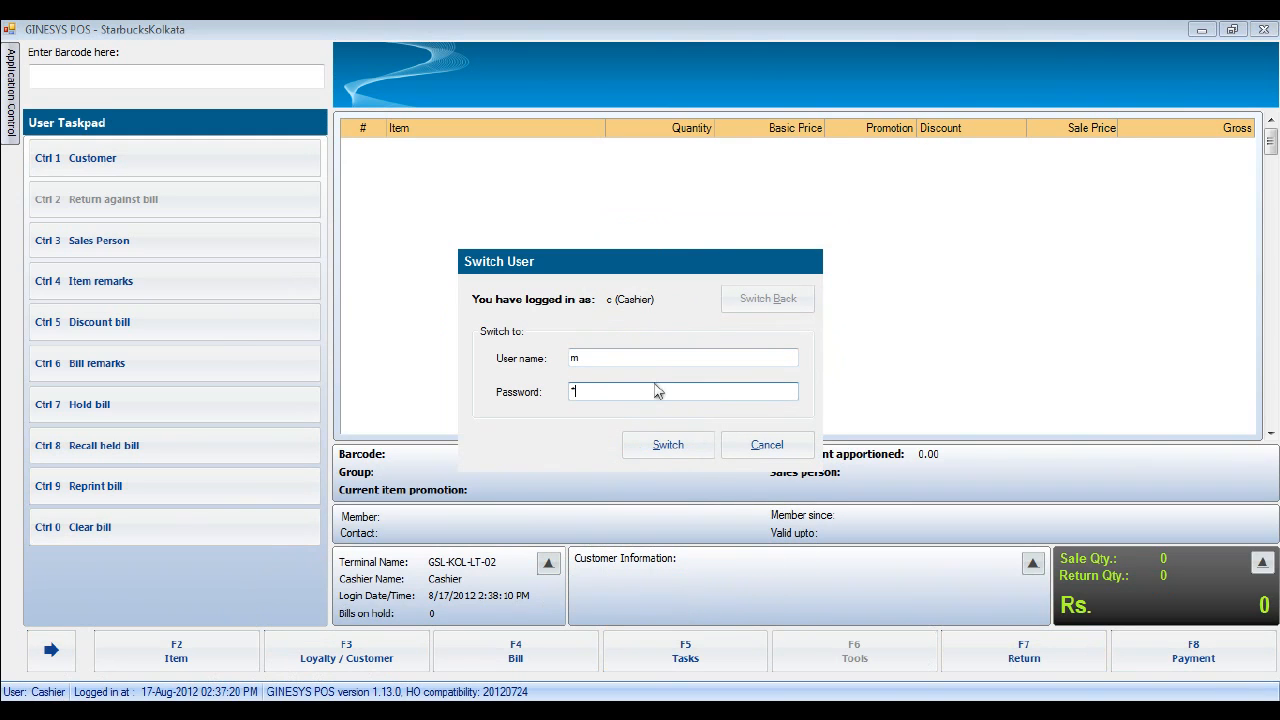
{"action": "left_click", "coordinate": [664, 443]}
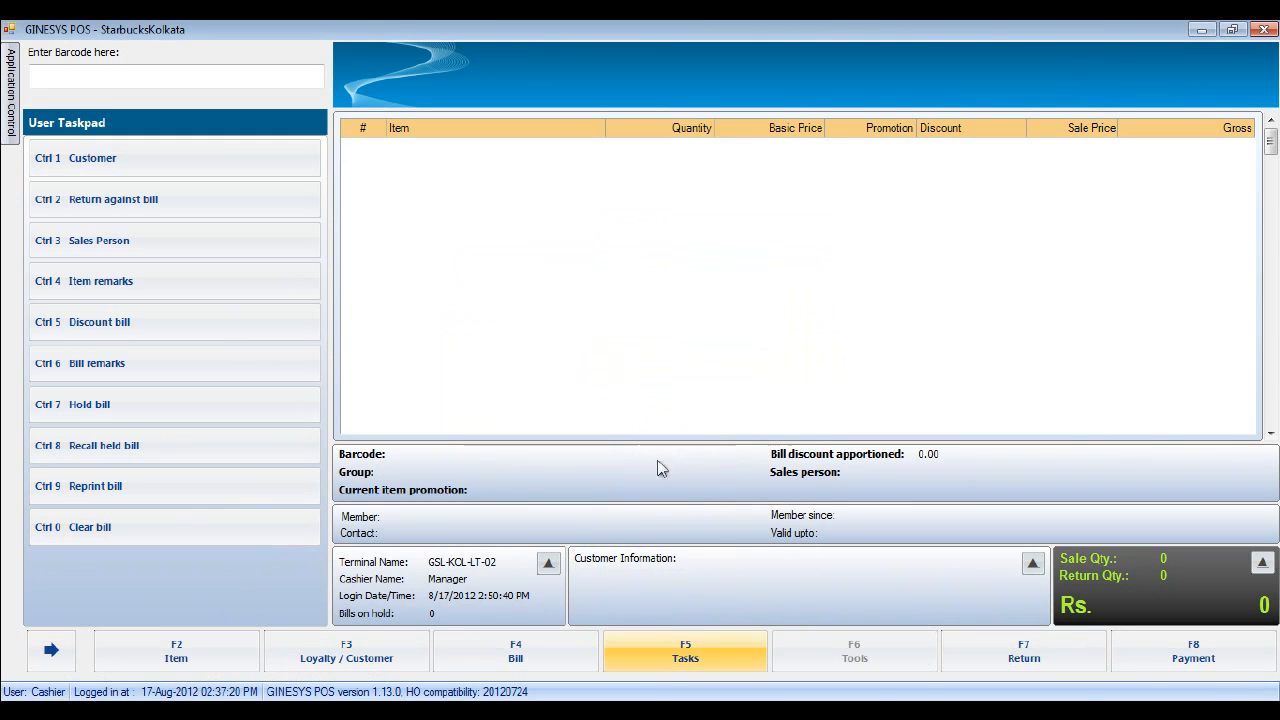
{"action": "left_click", "coordinate": [1045, 660]}
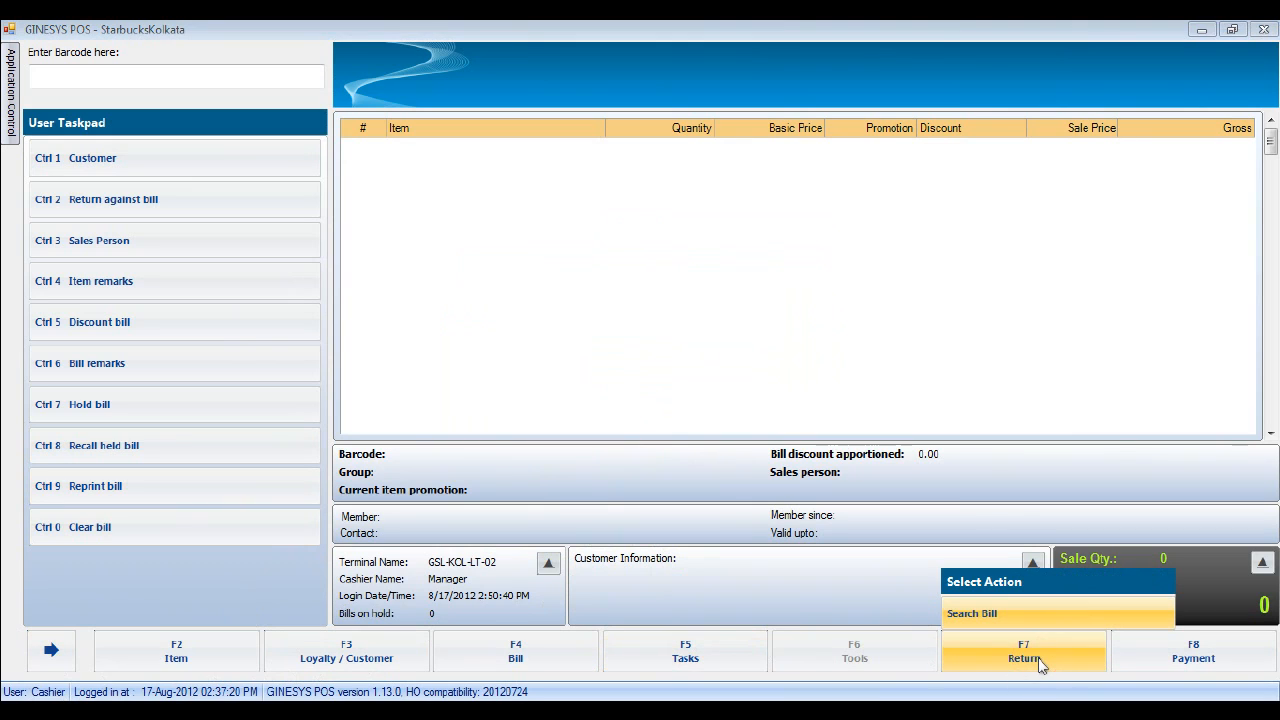
- Search past bills, open the chosen bill, and mark all its items for return
{"action": "left_click", "coordinate": [997, 616]}
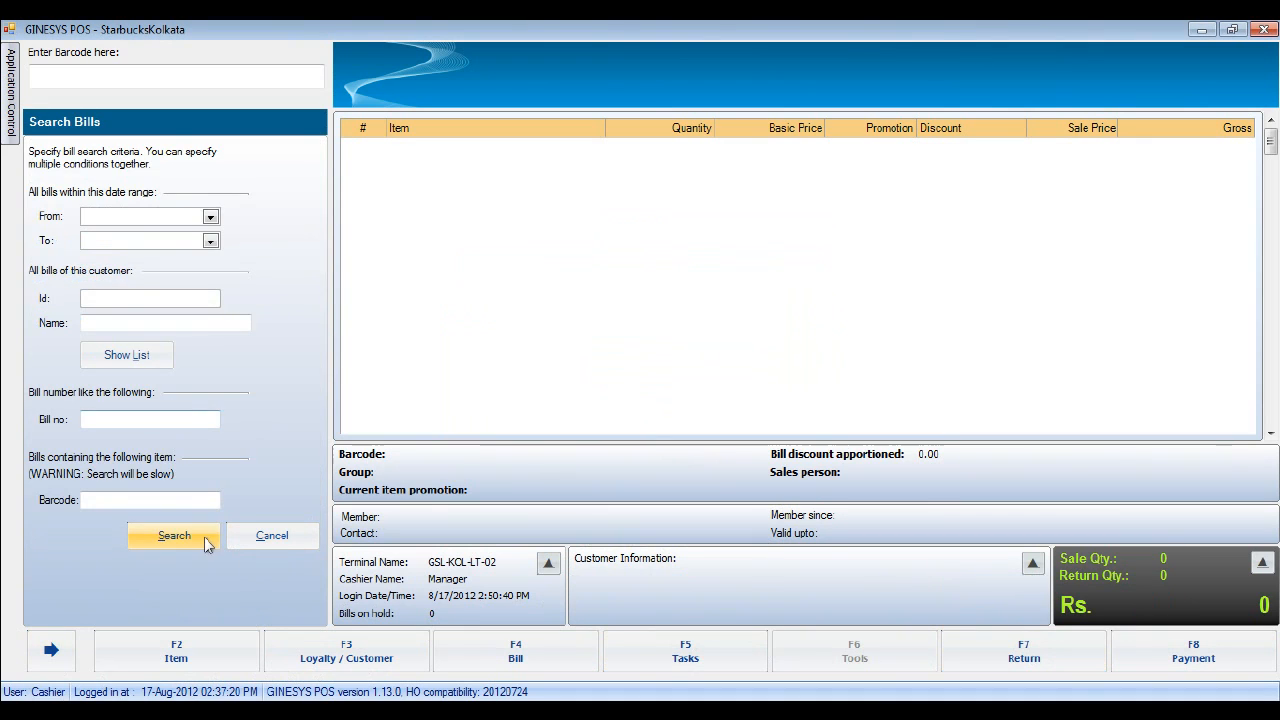
{"action": "left_click", "coordinate": [150, 537]}
{"action": "left_click", "coordinate": [182, 585]}
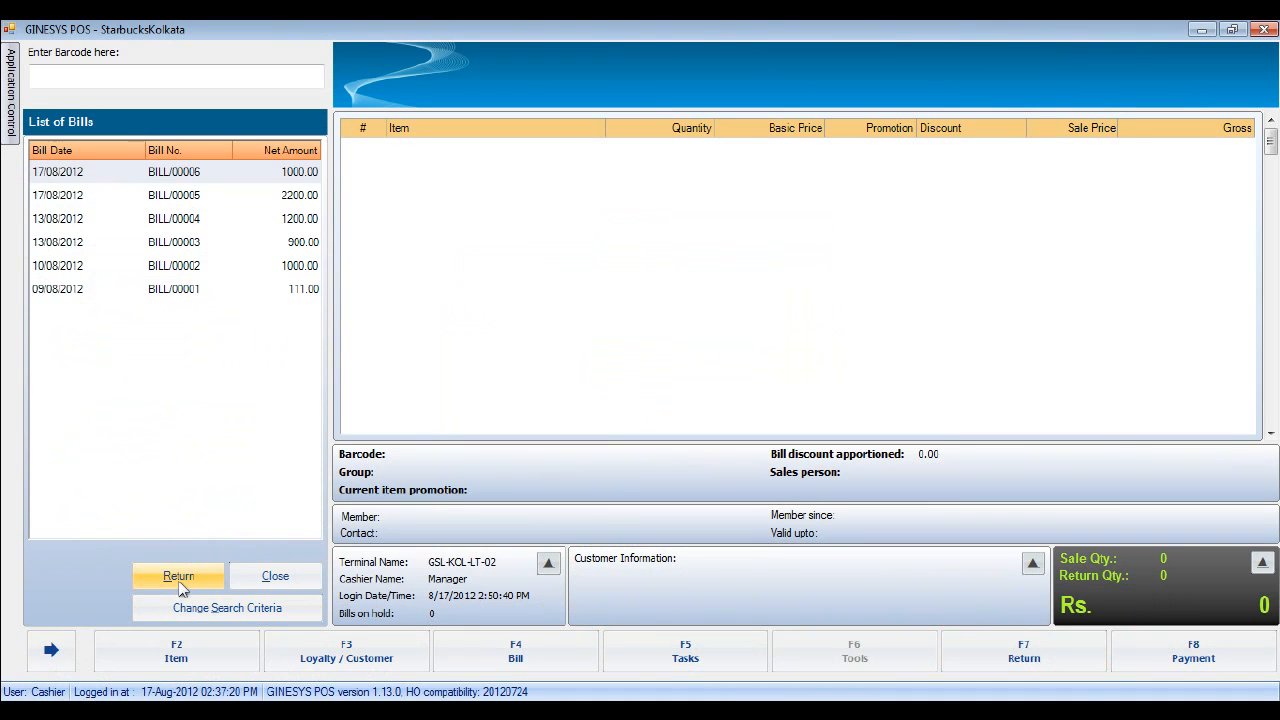
{"action": "double_click", "coordinate": [254, 172]}
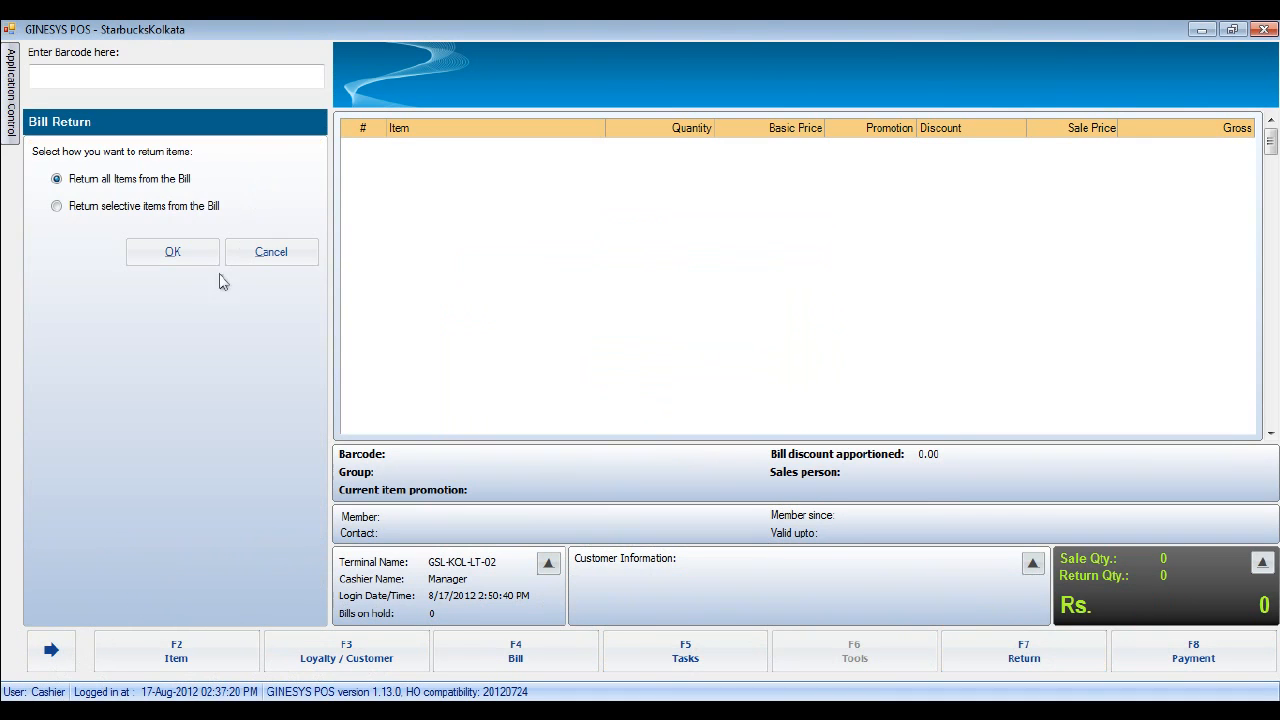
{"action": "left_click", "coordinate": [170, 256]}
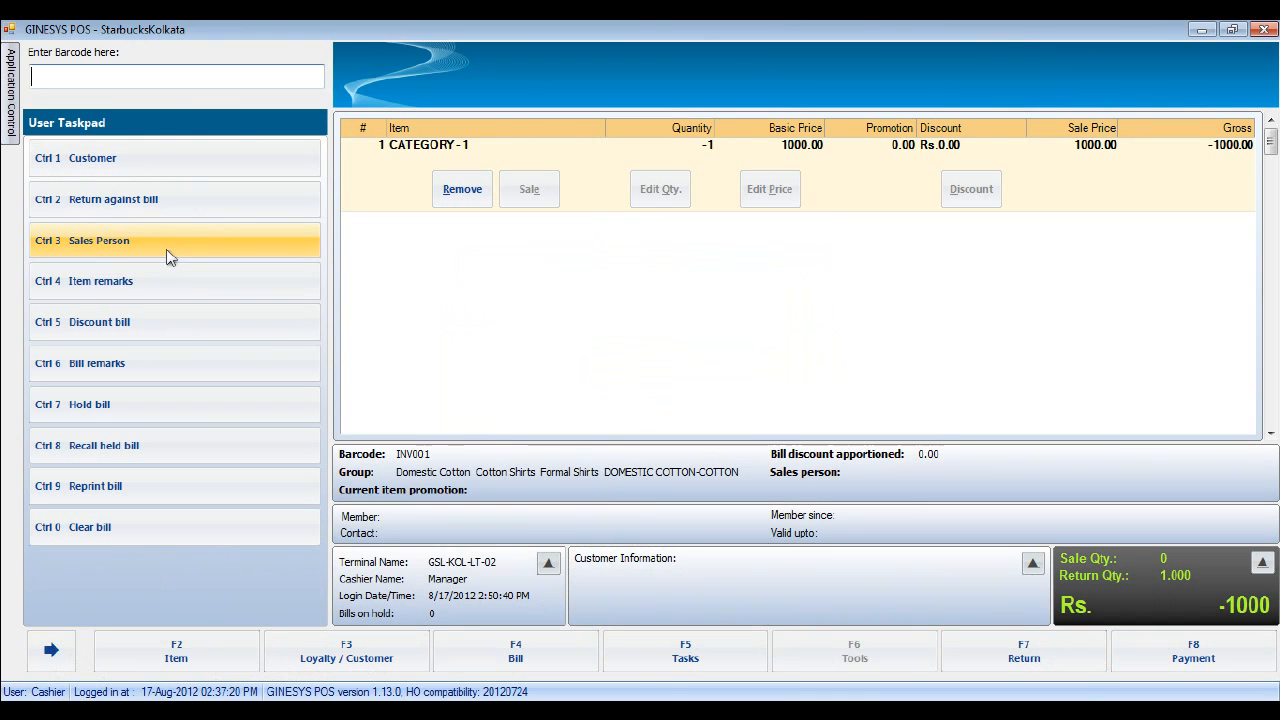
{"action": "left_click", "coordinate": [1020, 646]}
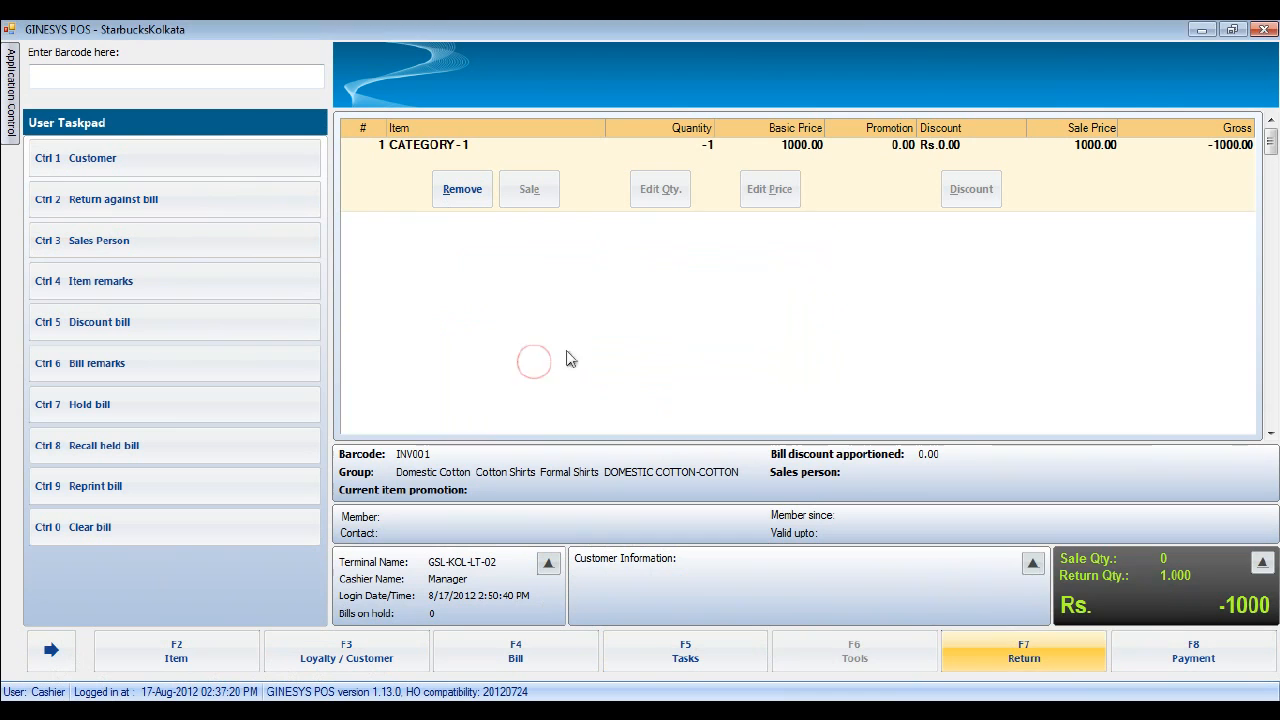
- Pay out a 1000 cash refund for the returned bill and save it
{"action": "left_click", "coordinate": [1193, 650]}
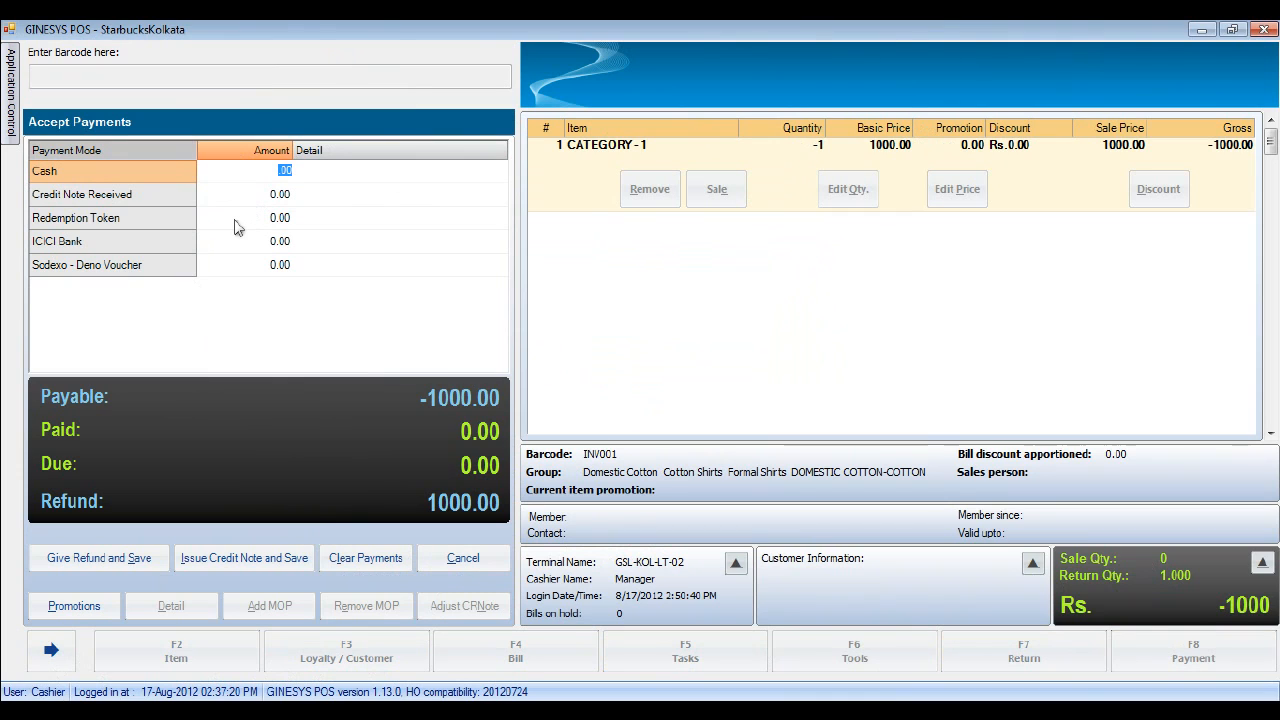
{"action": "type", "text": "1000"}
{"action": "left_click", "coordinate": [106, 548]}
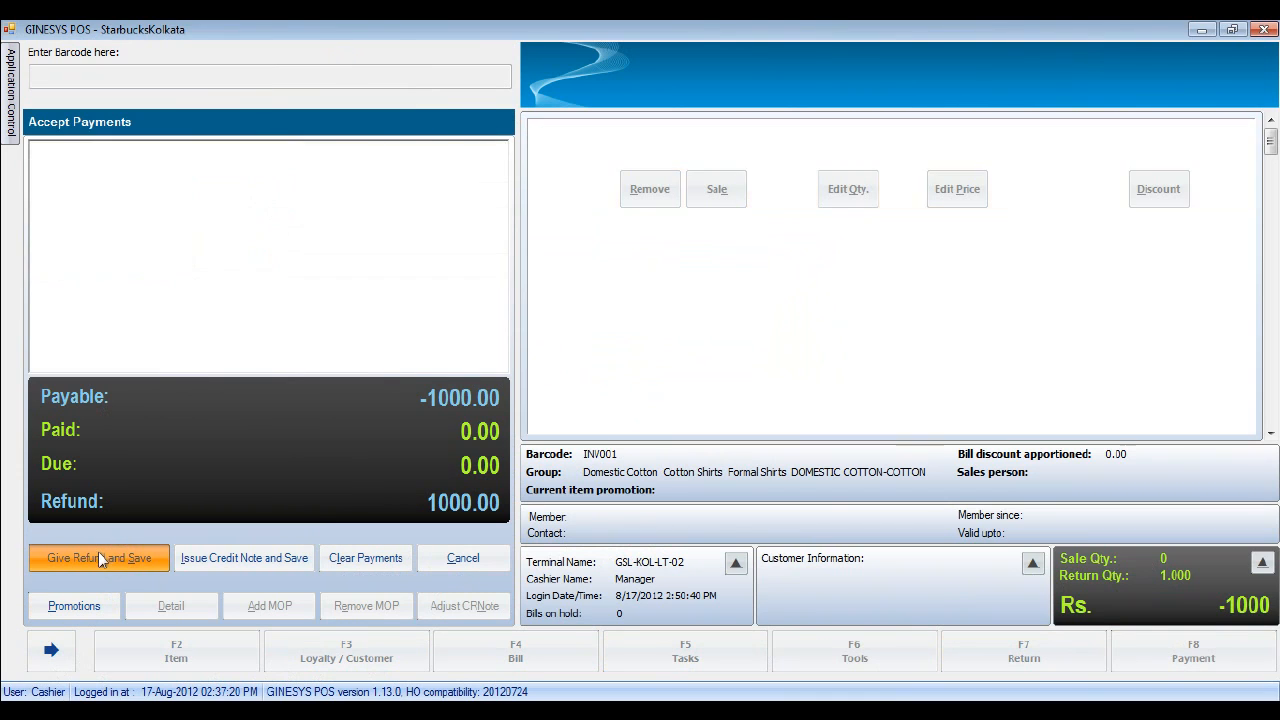
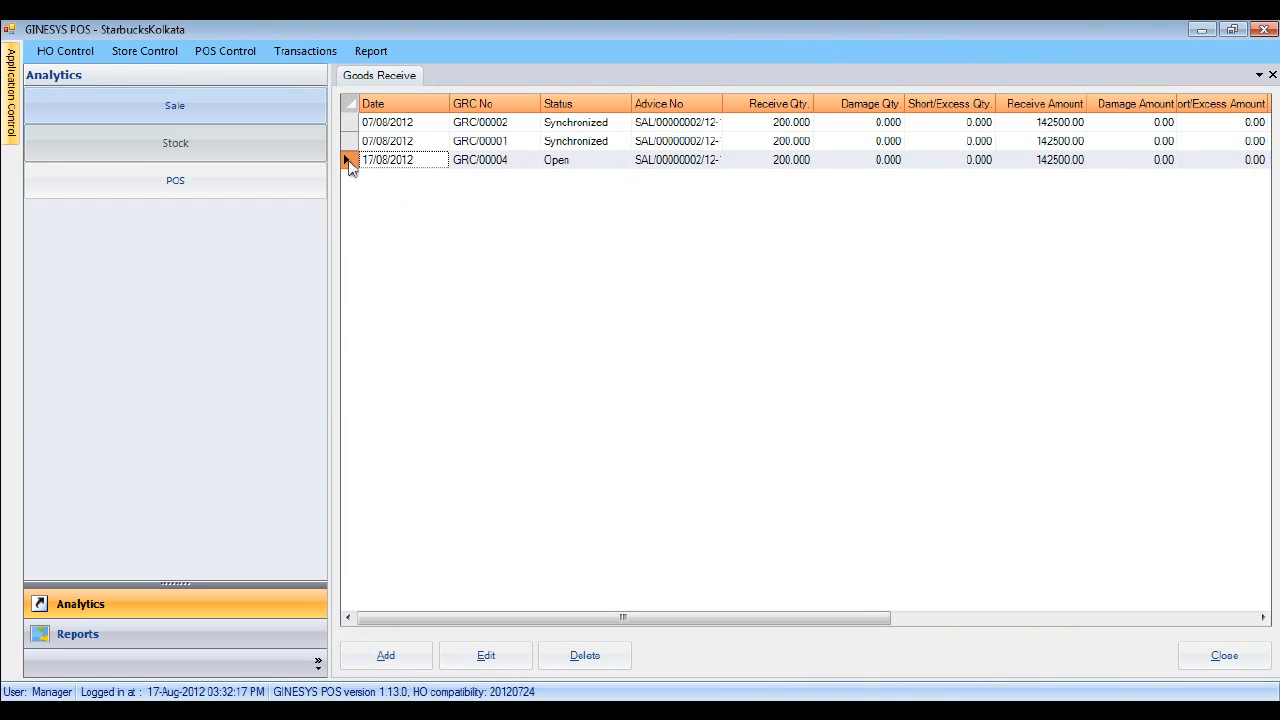
- Open GRC/00004 and start editing packet 0011395 on its Packets tab
{"action": "double_click", "coordinate": [354, 161]}
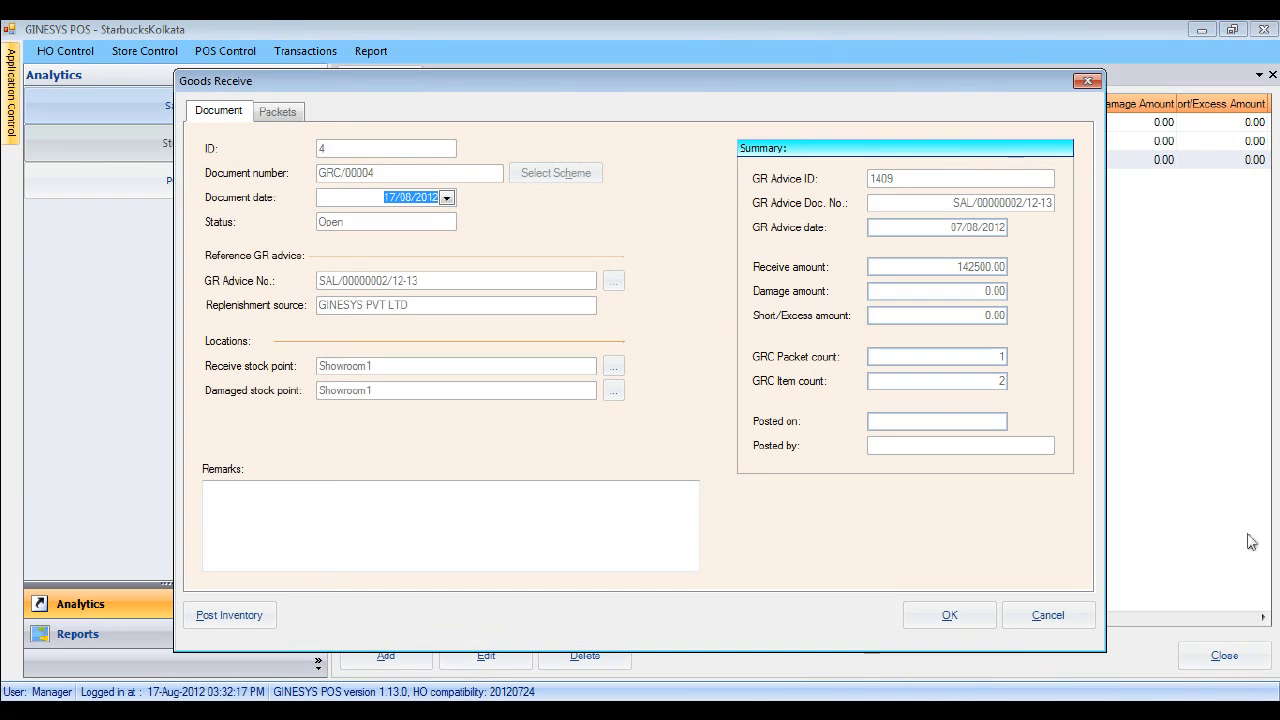
{"action": "left_click", "coordinate": [278, 112]}
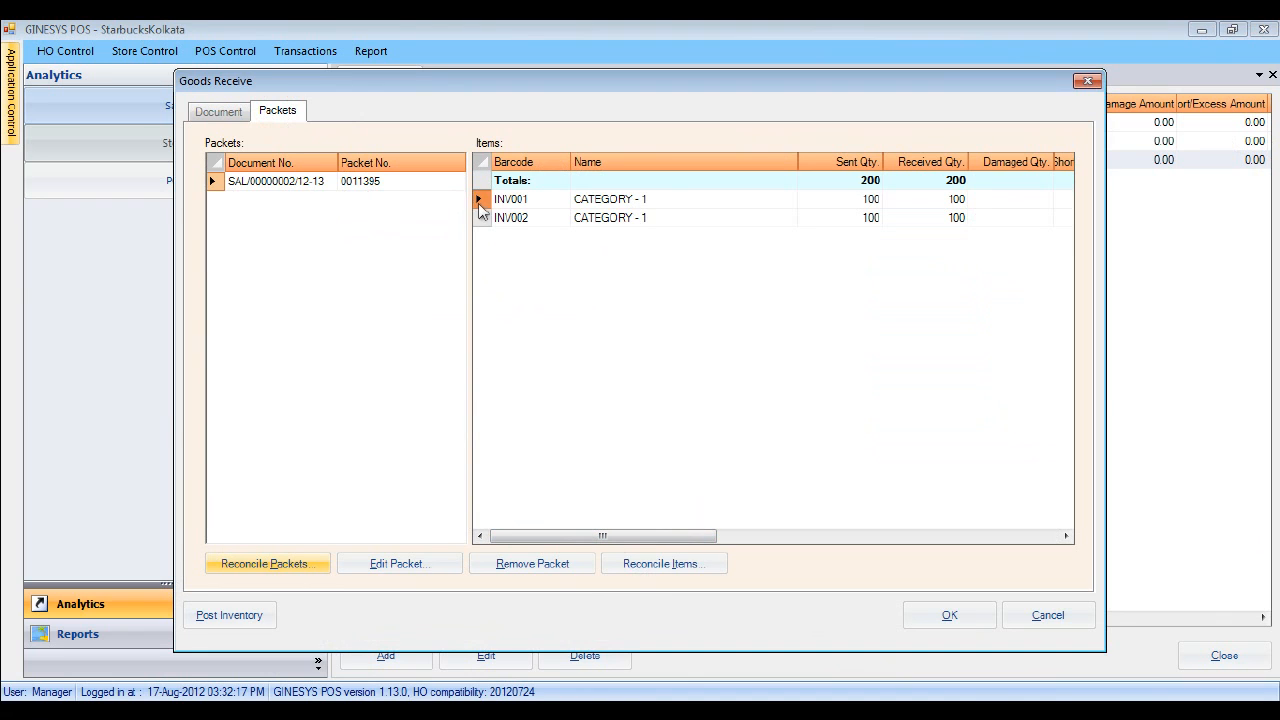
{"action": "left_click", "coordinate": [385, 566]}
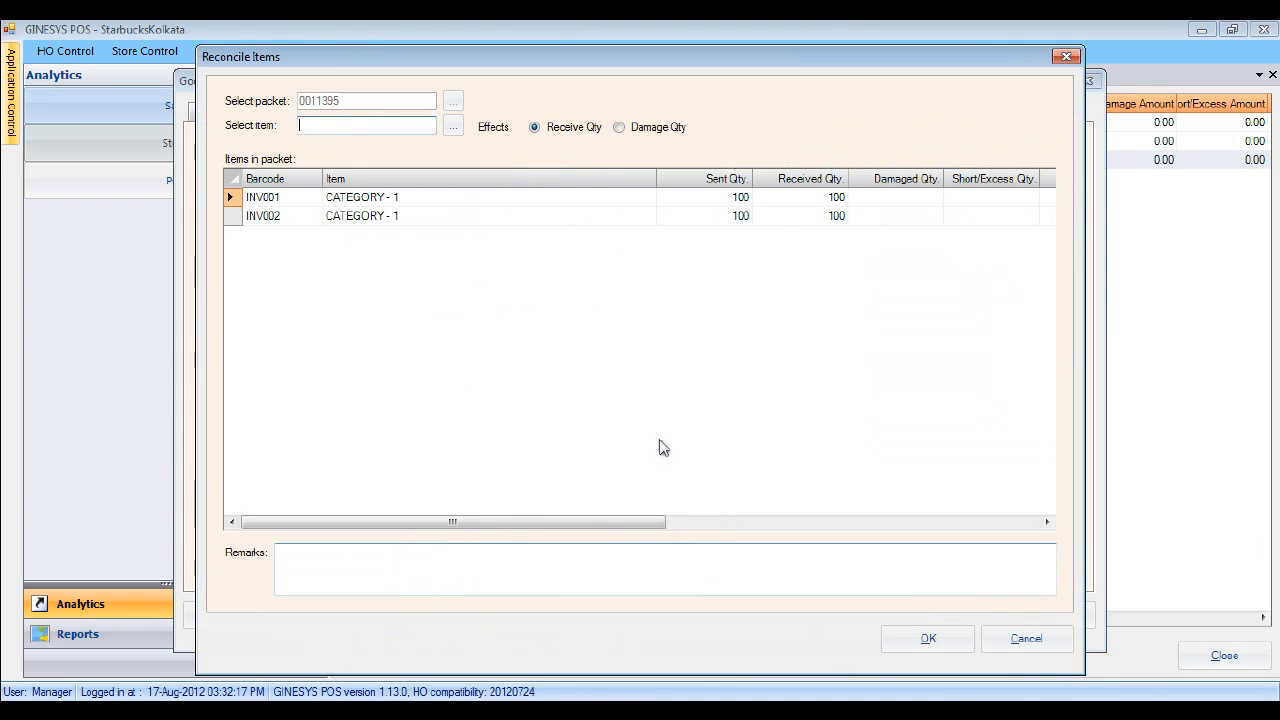
- Set INV001 to 90 received and 10 damaged with a defective-items remark, and confirm
{"action": "double_click", "coordinate": [805, 200]}
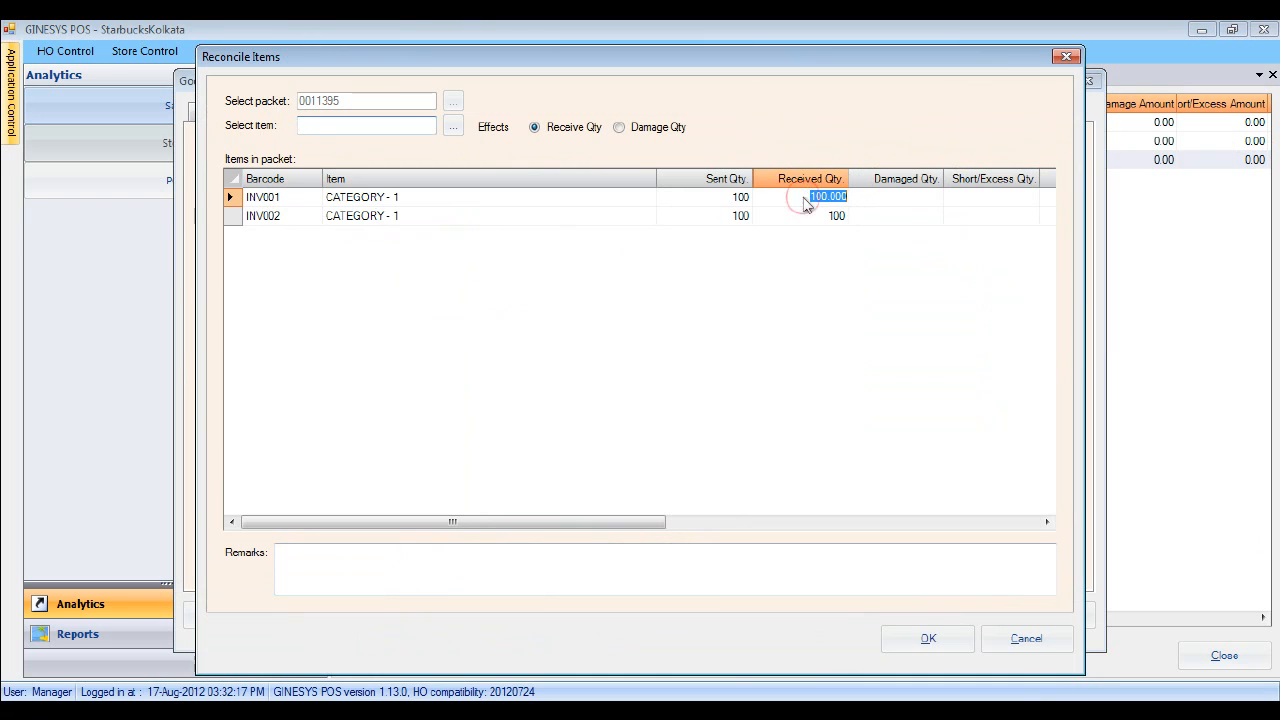
{"action": "type", "text": "90"}
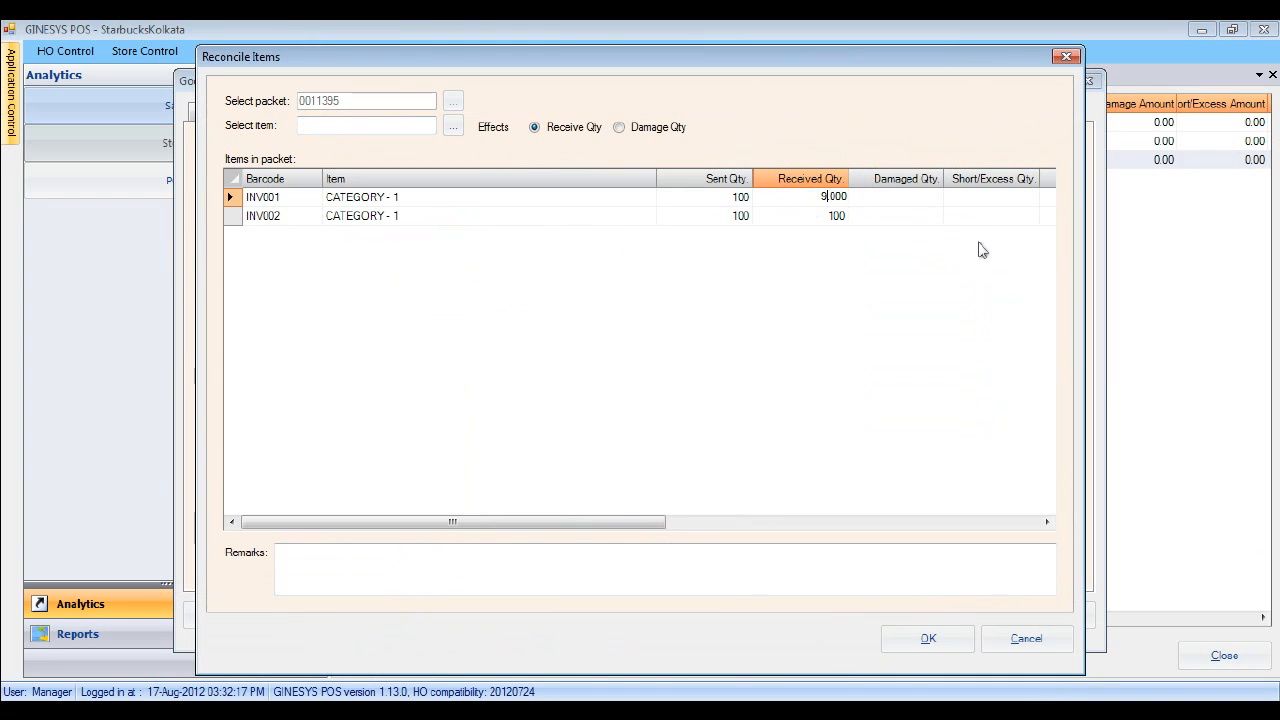
{"action": "key", "text": "Tab"}
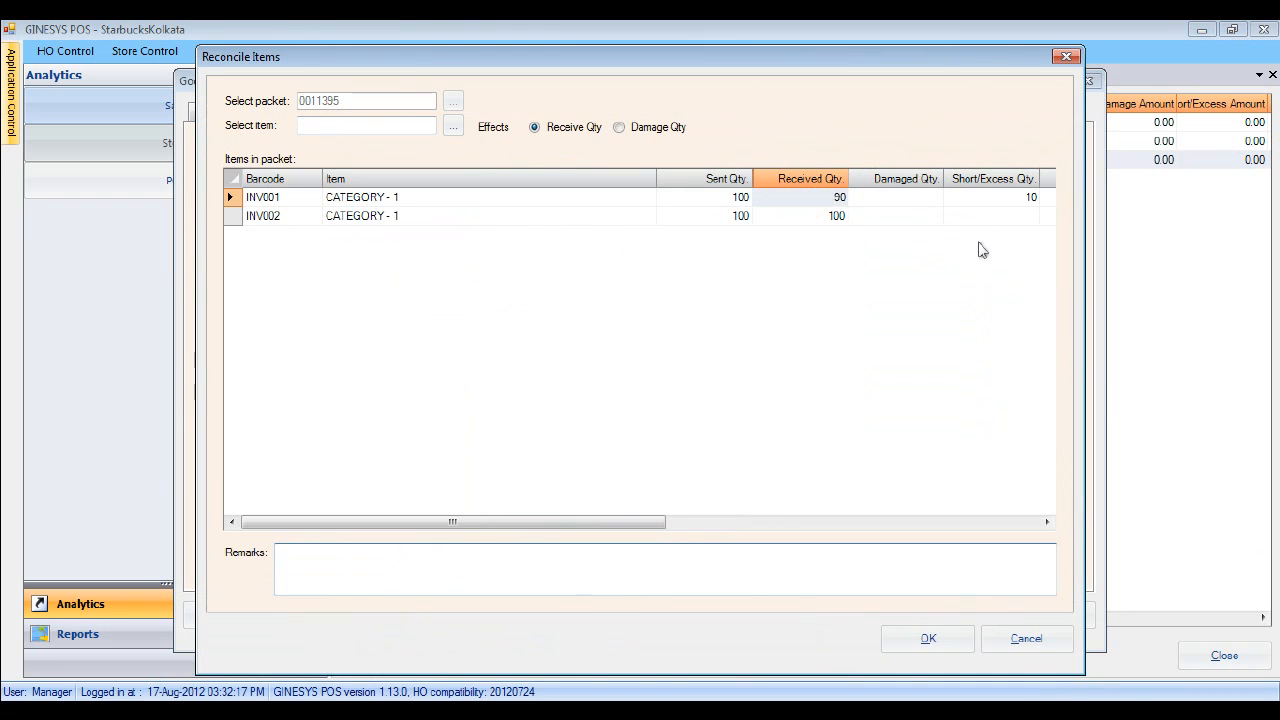
{"action": "double_click", "coordinate": [900, 198]}
{"action": "type", "text": "10"}
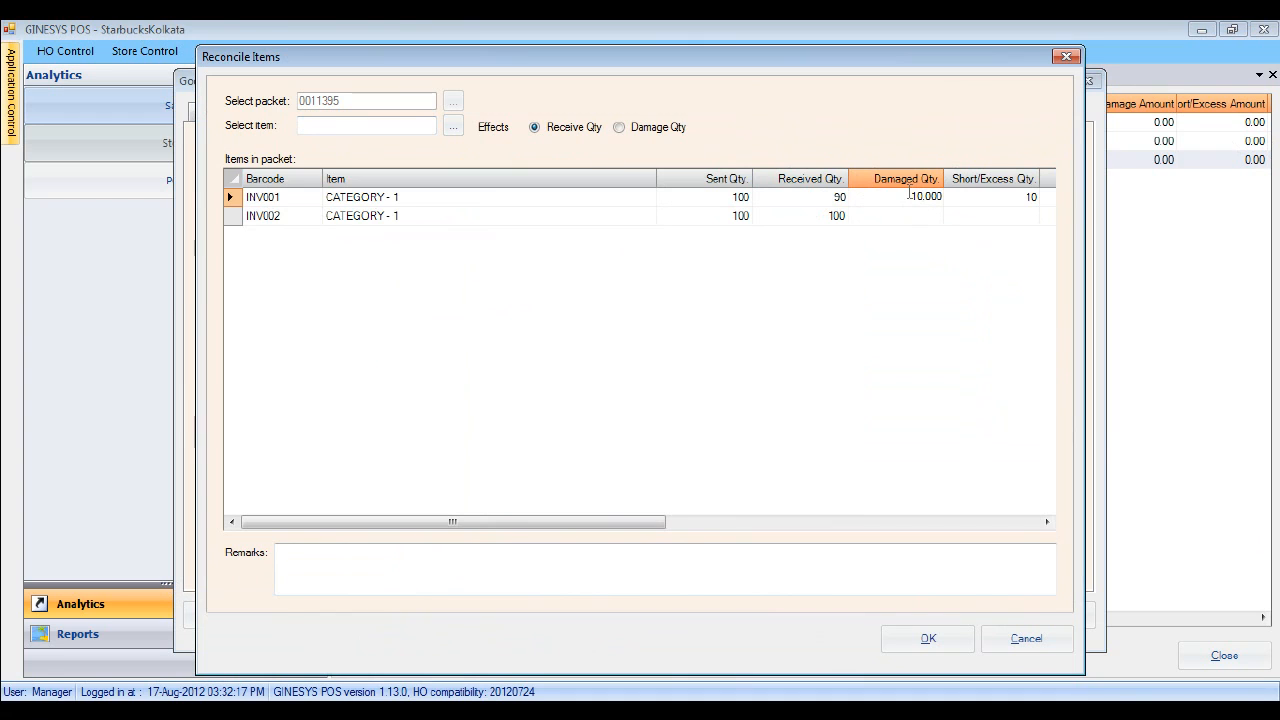
{"action": "left_click", "coordinate": [323, 569]}
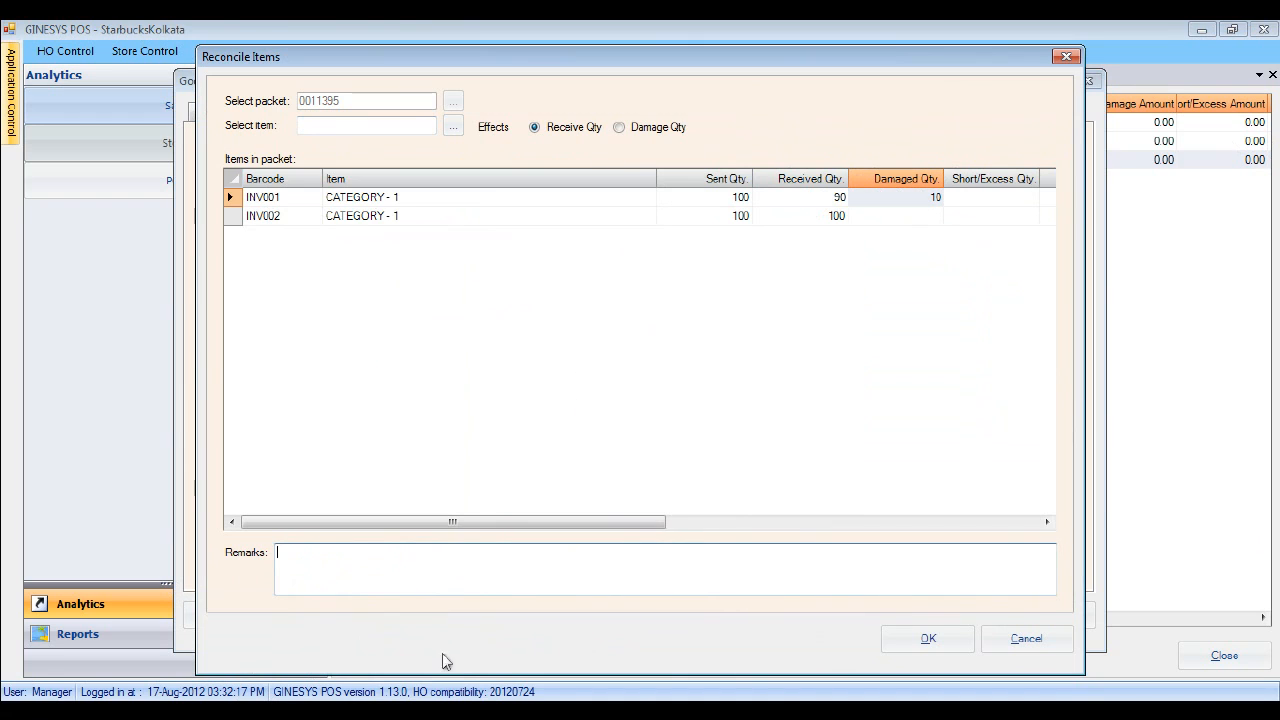
{"action": "type", "text": "On a closer look I found 10 items "}
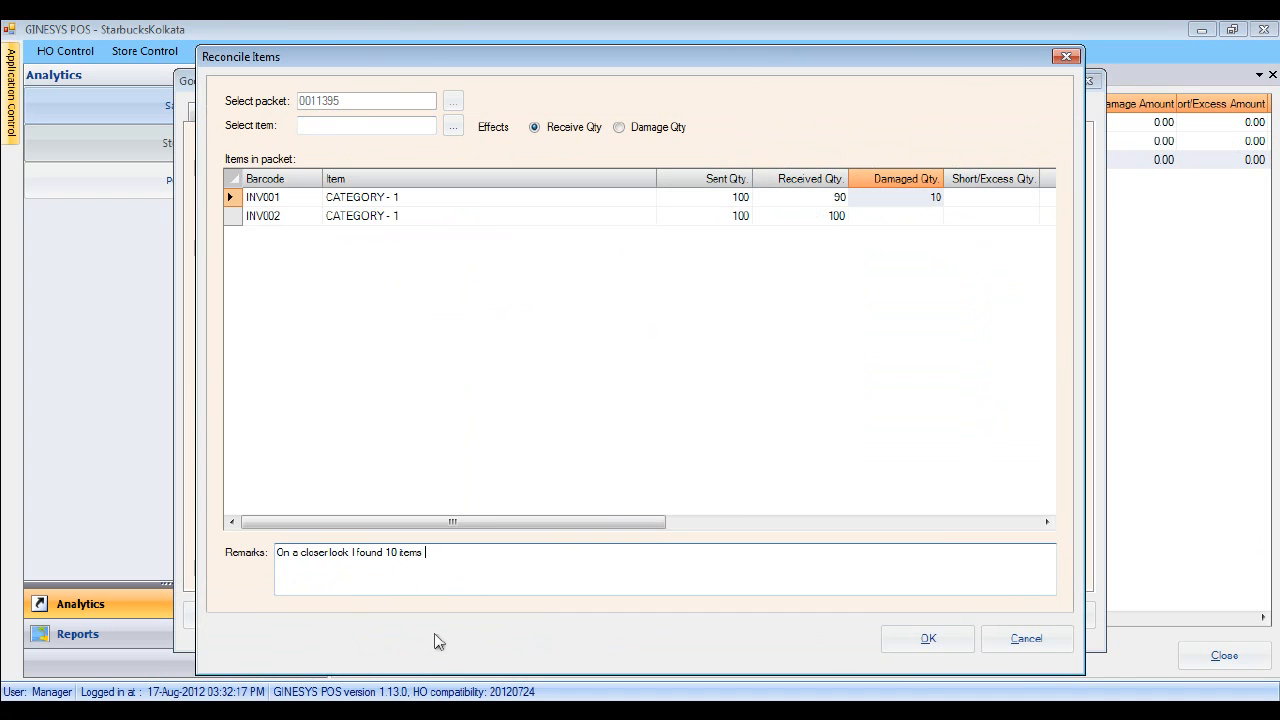
{"action": "type", "text": "to be defective"}
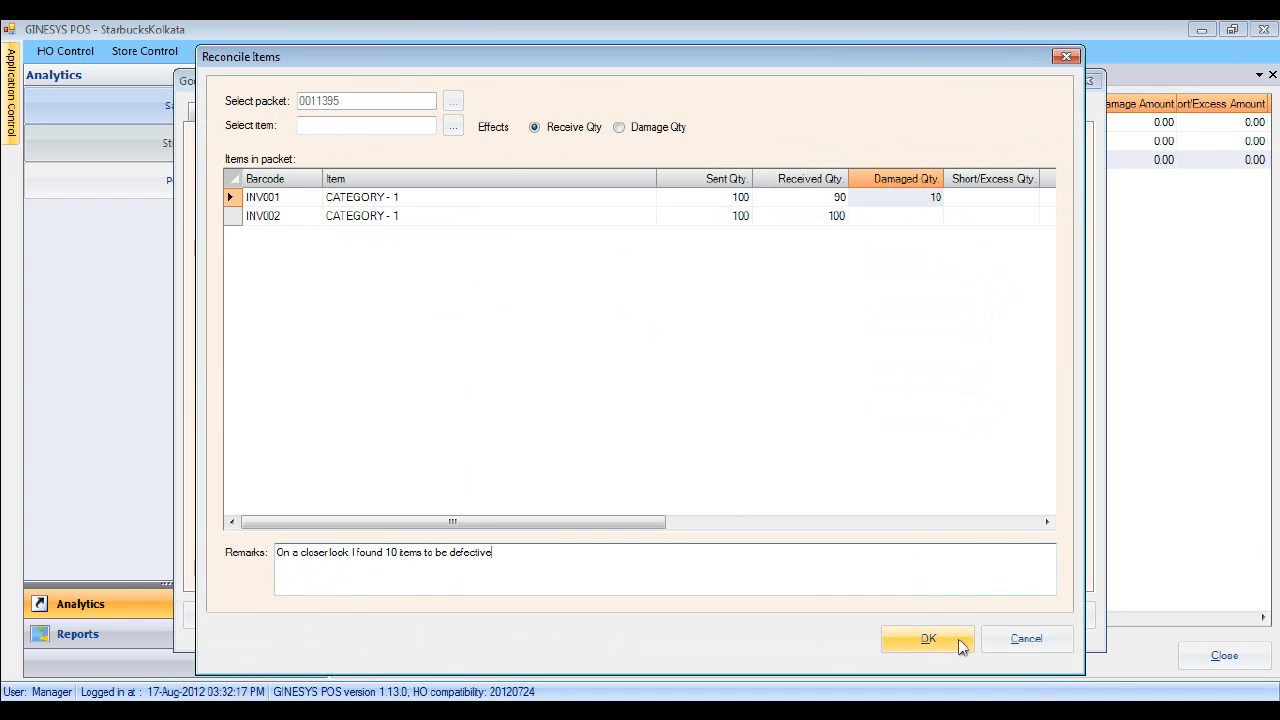
{"action": "left_click", "coordinate": [928, 639]}
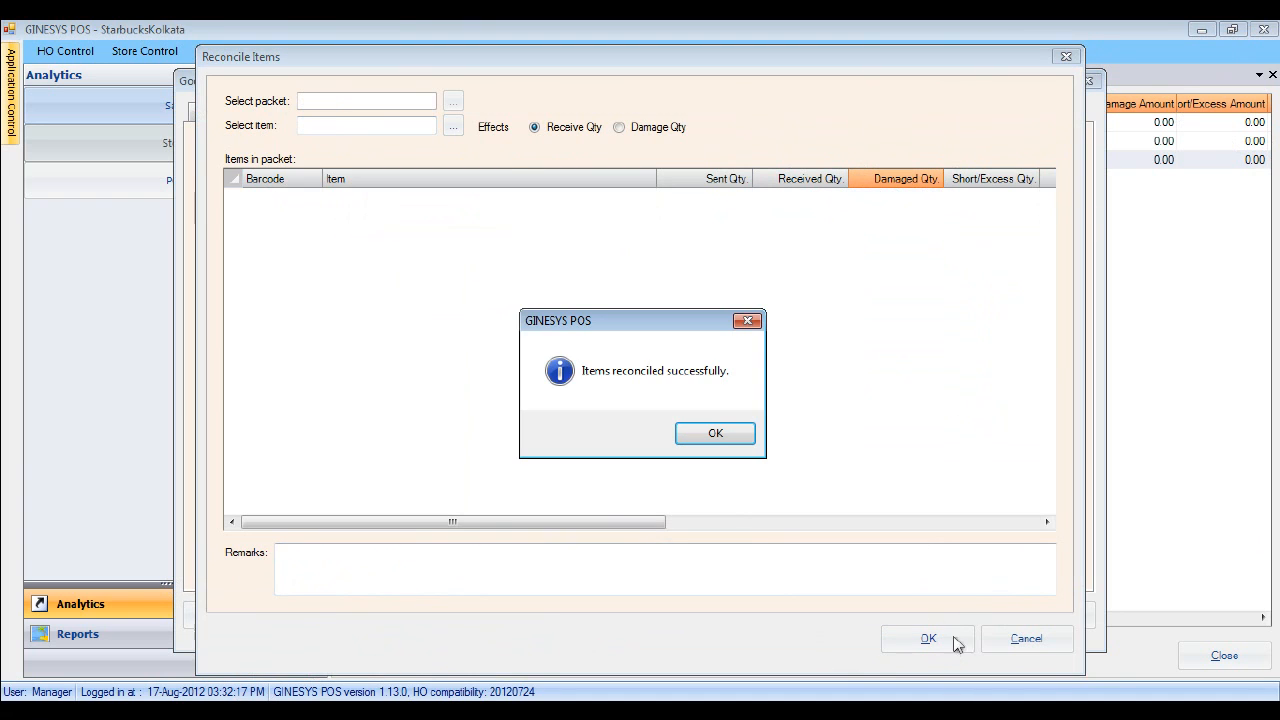
- Save GRC/00004 after checking the Remarks column, without posting stock to inventory now
{"action": "left_click", "coordinate": [738, 442]}
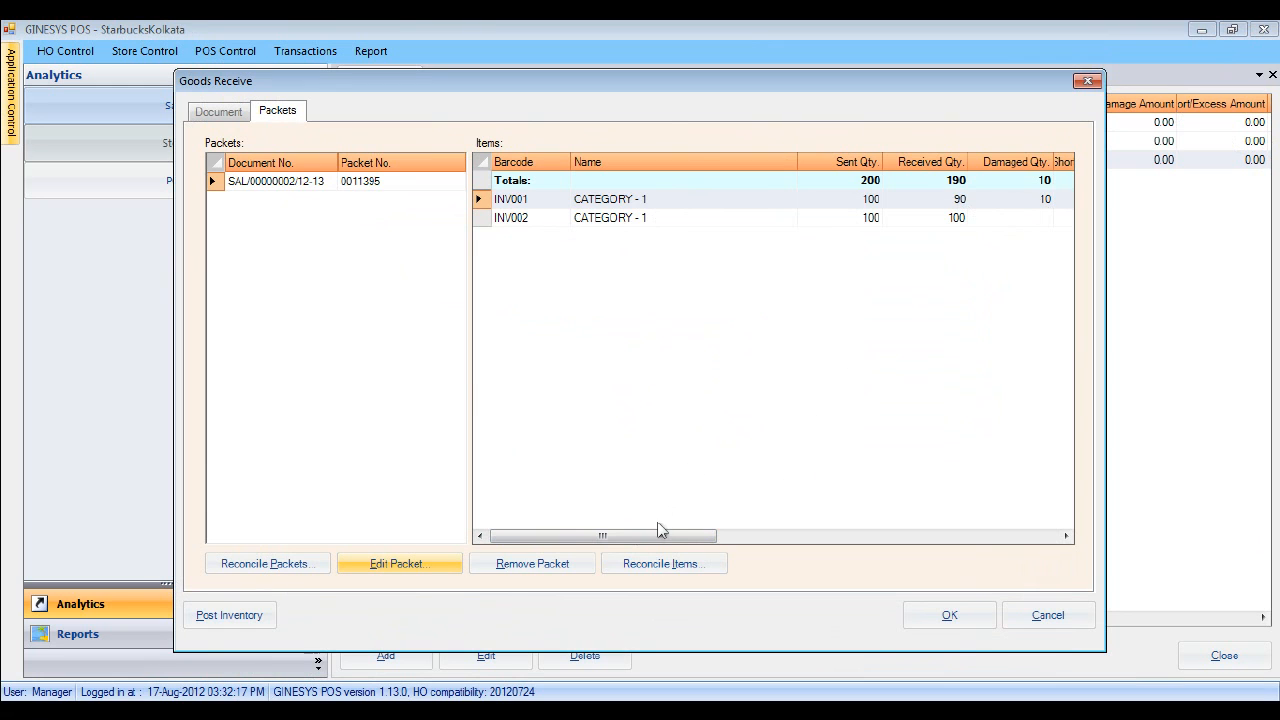
{"action": "left_click_drag", "start_coordinate": [647, 543], "coordinate": [915, 543]}
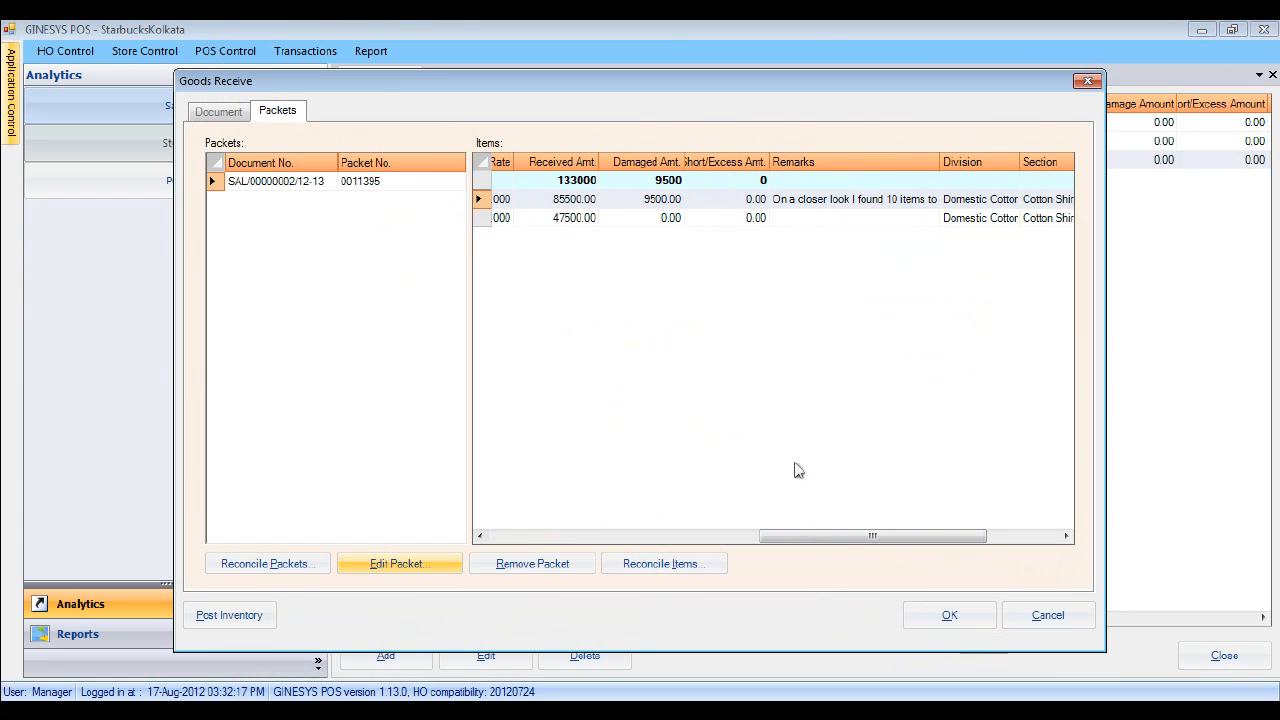
{"action": "left_click_drag", "start_coordinate": [941, 161], "coordinate": [997, 161]}
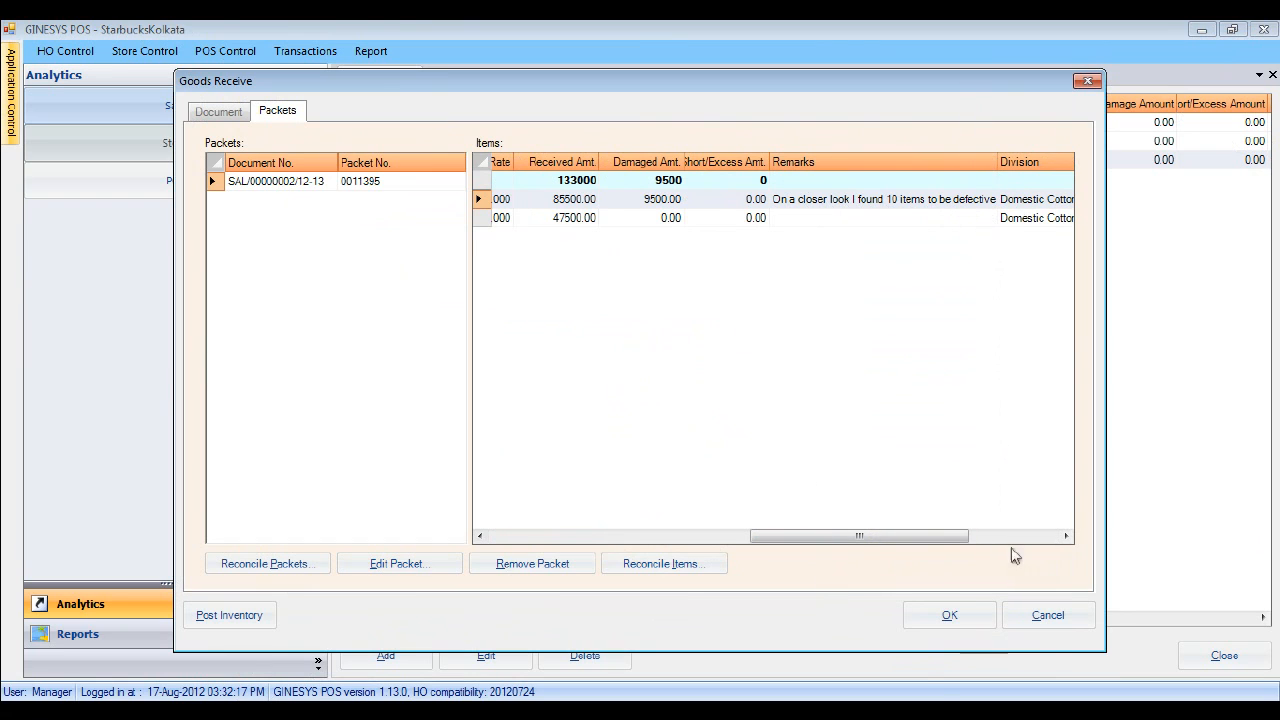
{"action": "left_click", "coordinate": [947, 616]}
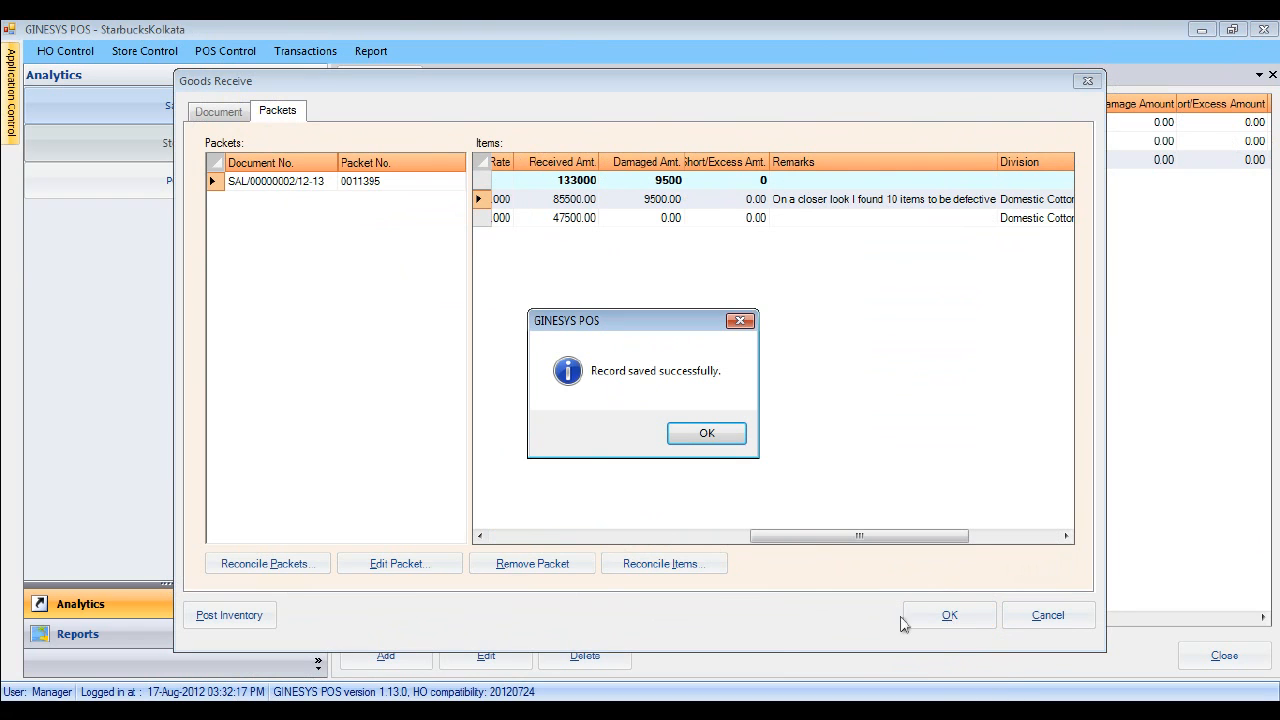
{"action": "left_click", "coordinate": [722, 440]}
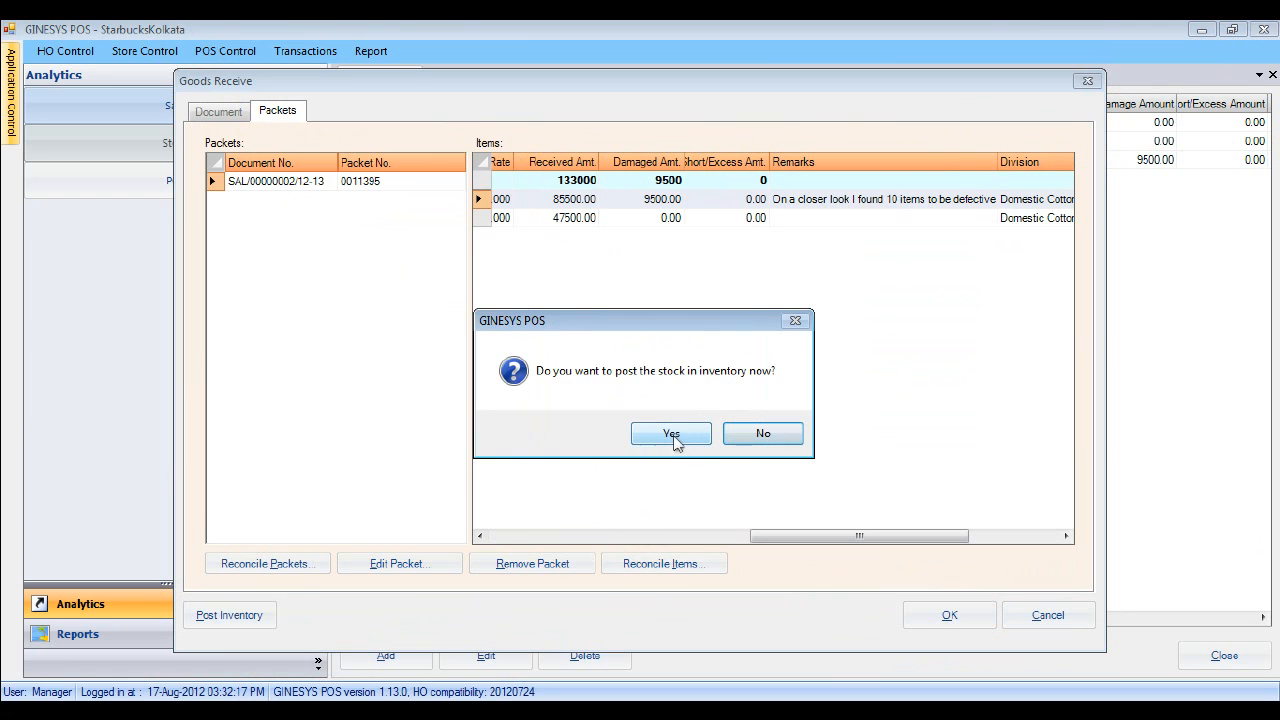
{"action": "left_click", "coordinate": [760, 440]}
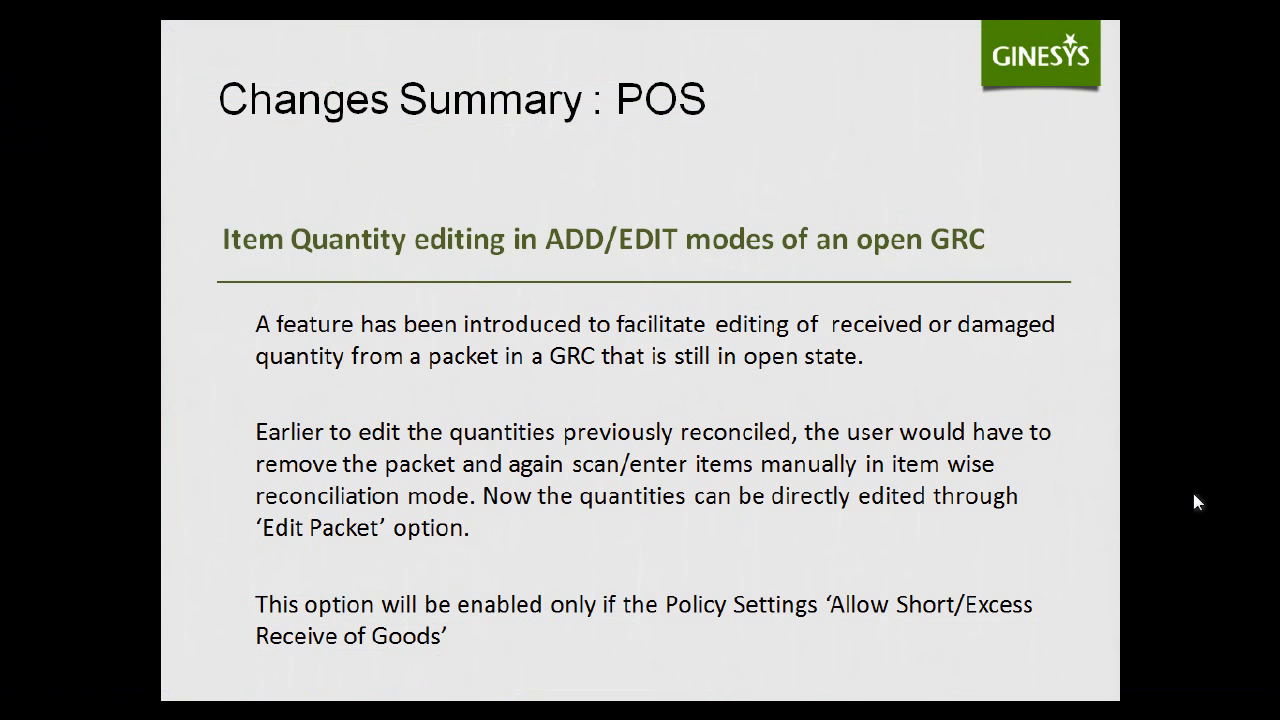
- Advance the presentation to the GINESYS Back Office changes slide
{"action": "left_click", "coordinate": [696, 259]}
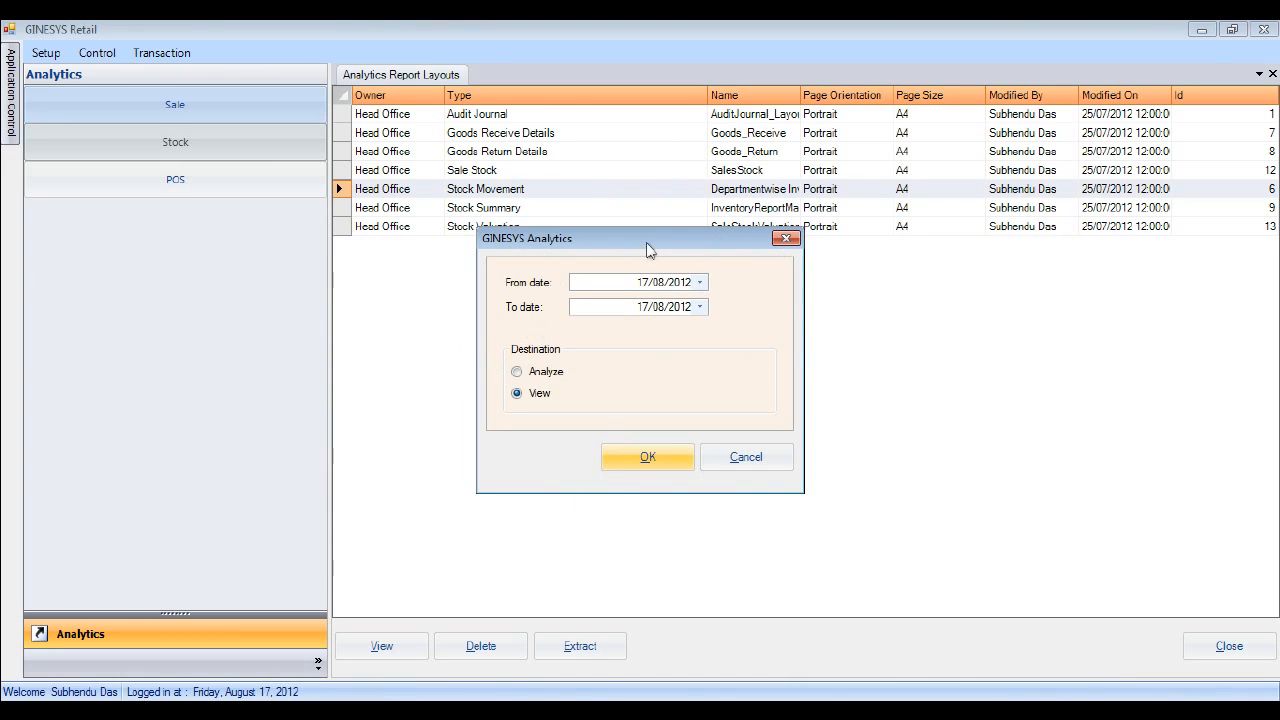
- Preview the Stock Movement report from 13/08/2012 to 17/08/2012
{"action": "left_click_drag", "start_coordinate": [646, 249], "coordinate": [652, 237]}
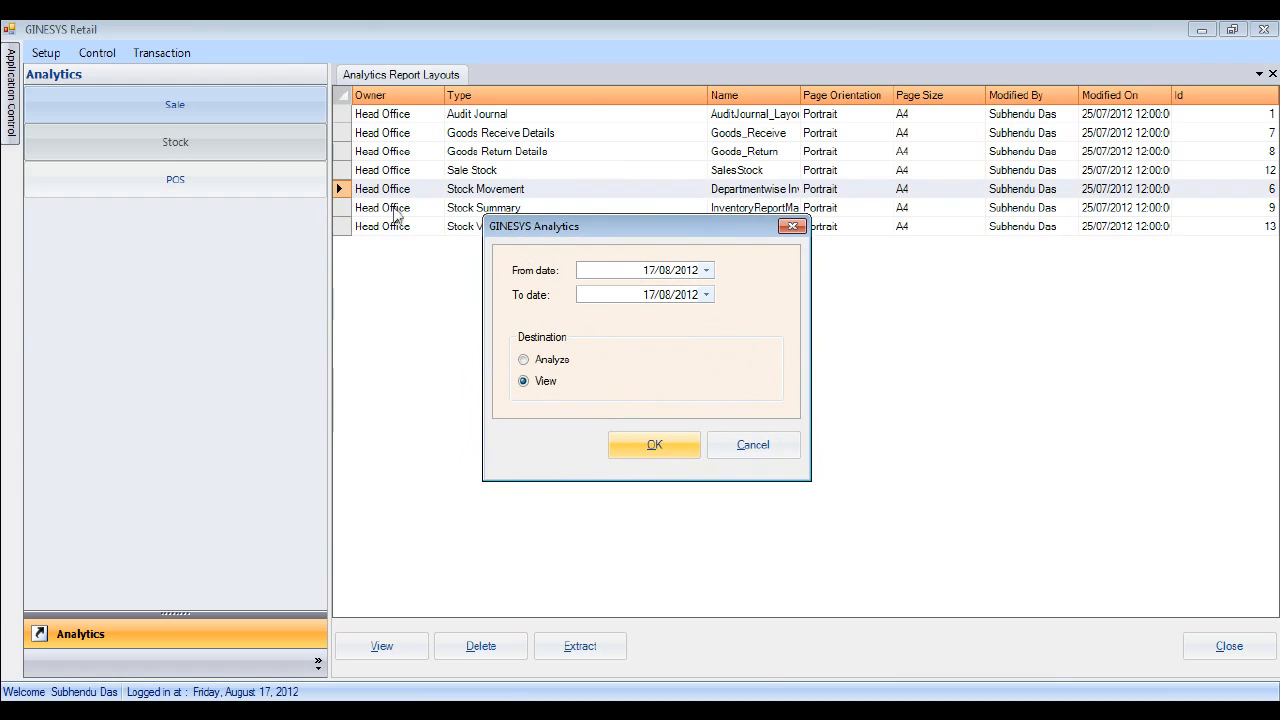
{"action": "left_click", "coordinate": [710, 270]}
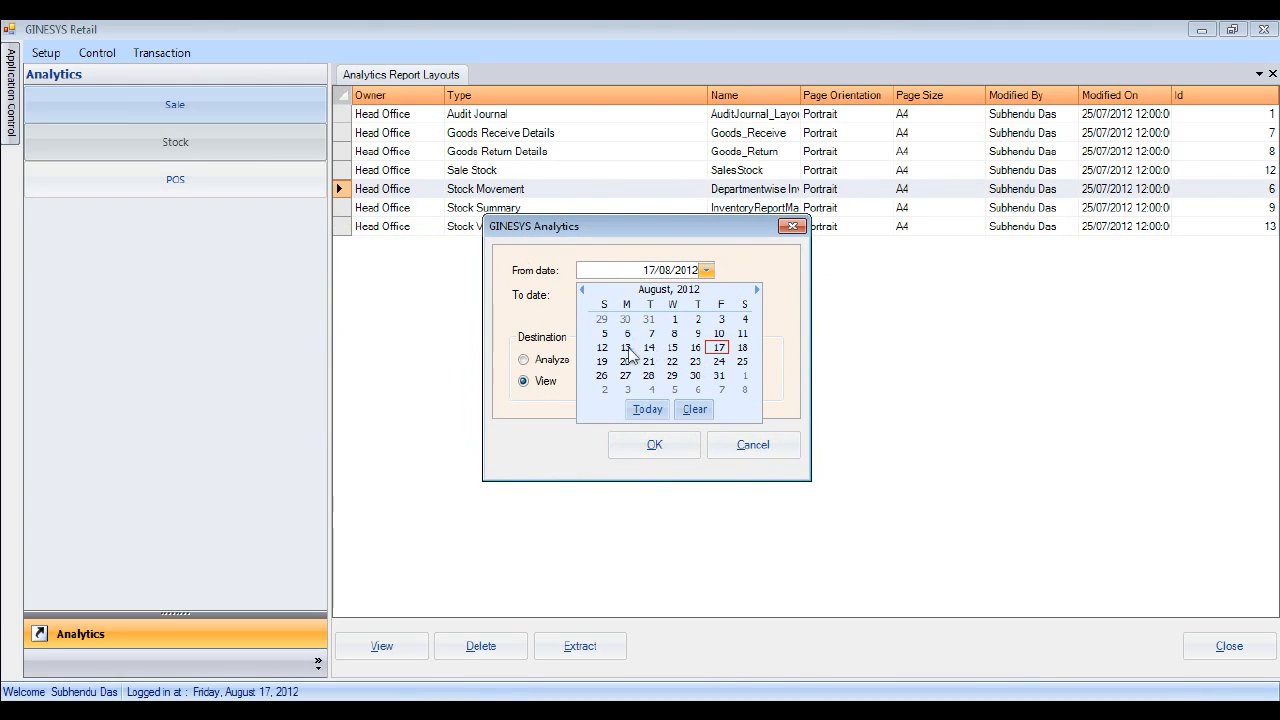
{"action": "left_click", "coordinate": [626, 348]}
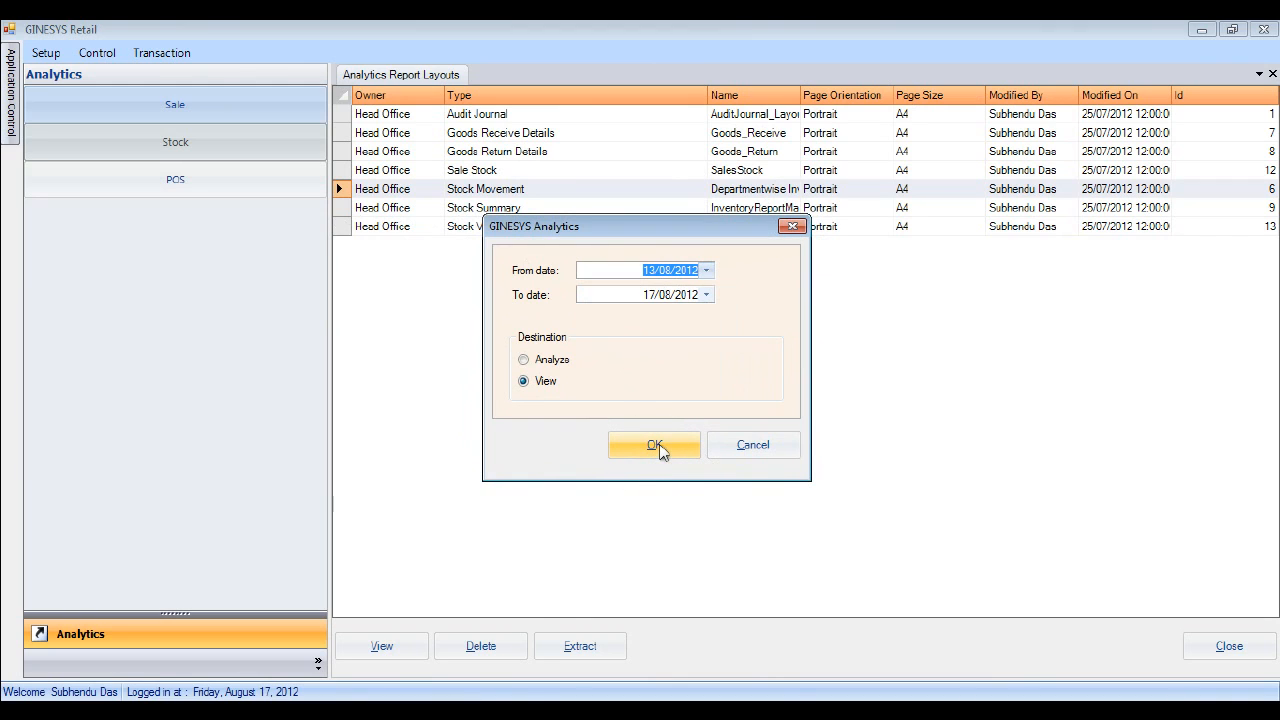
{"action": "left_click", "coordinate": [659, 449]}
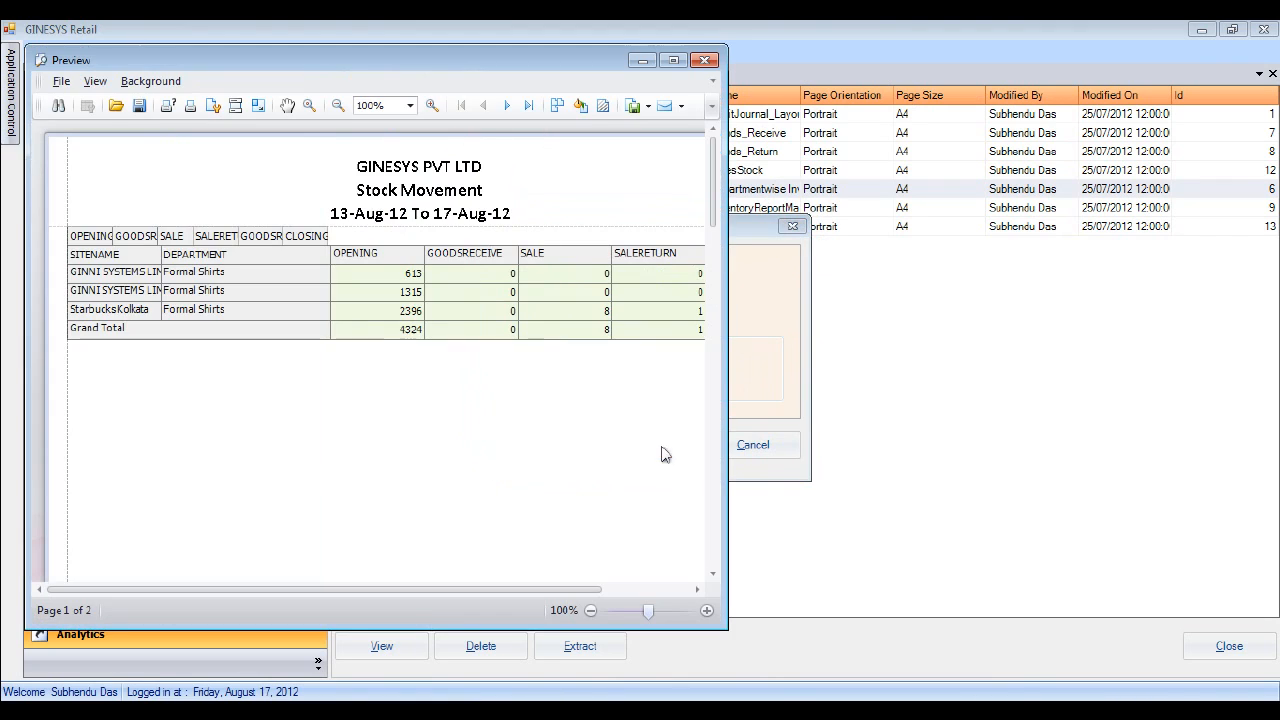
- Regenerate the Stock Movement preview and widen its window to show all columns
{"action": "left_click", "coordinate": [705, 60]}
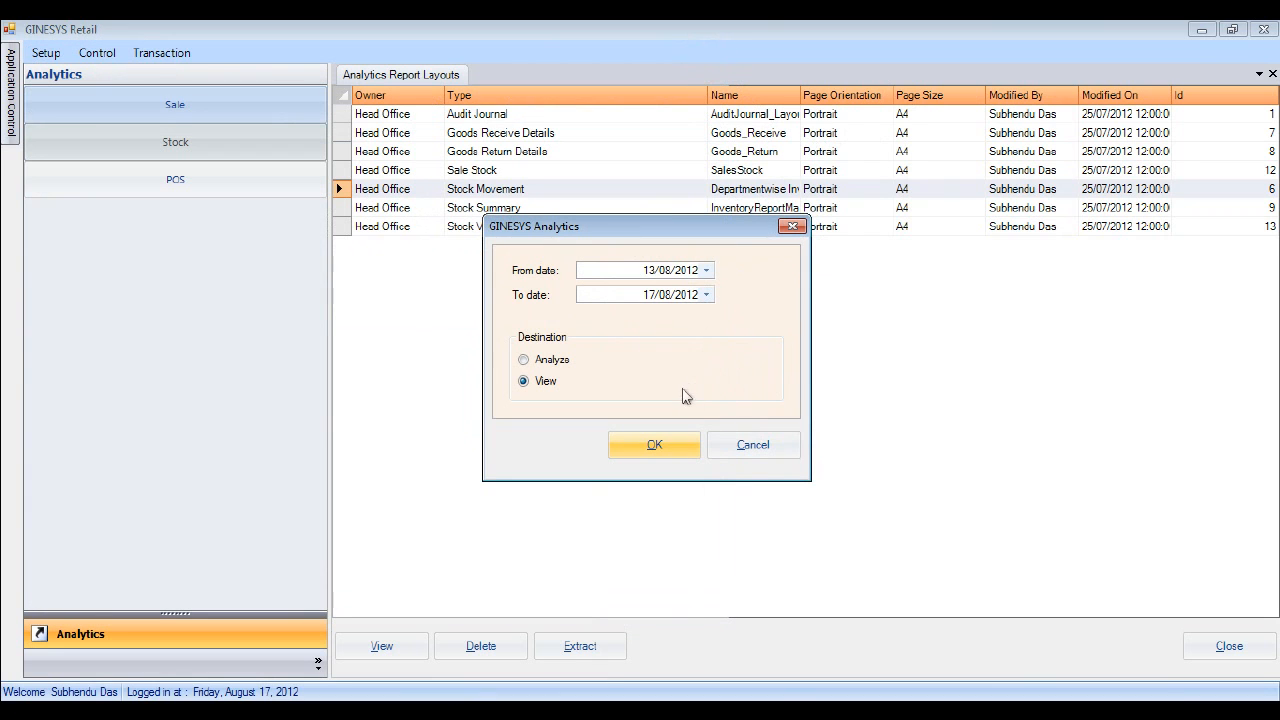
{"action": "left_click", "coordinate": [654, 445]}
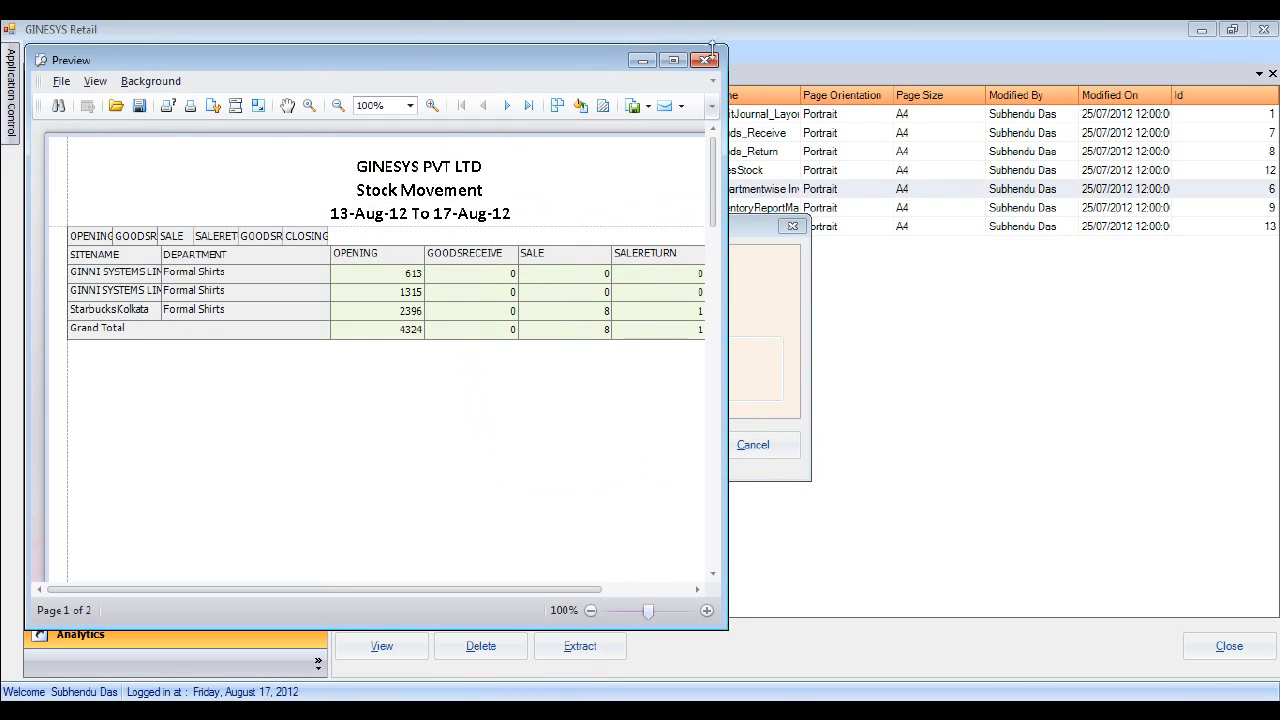
{"action": "left_click", "coordinate": [705, 60]}
{"action": "left_click", "coordinate": [650, 448]}
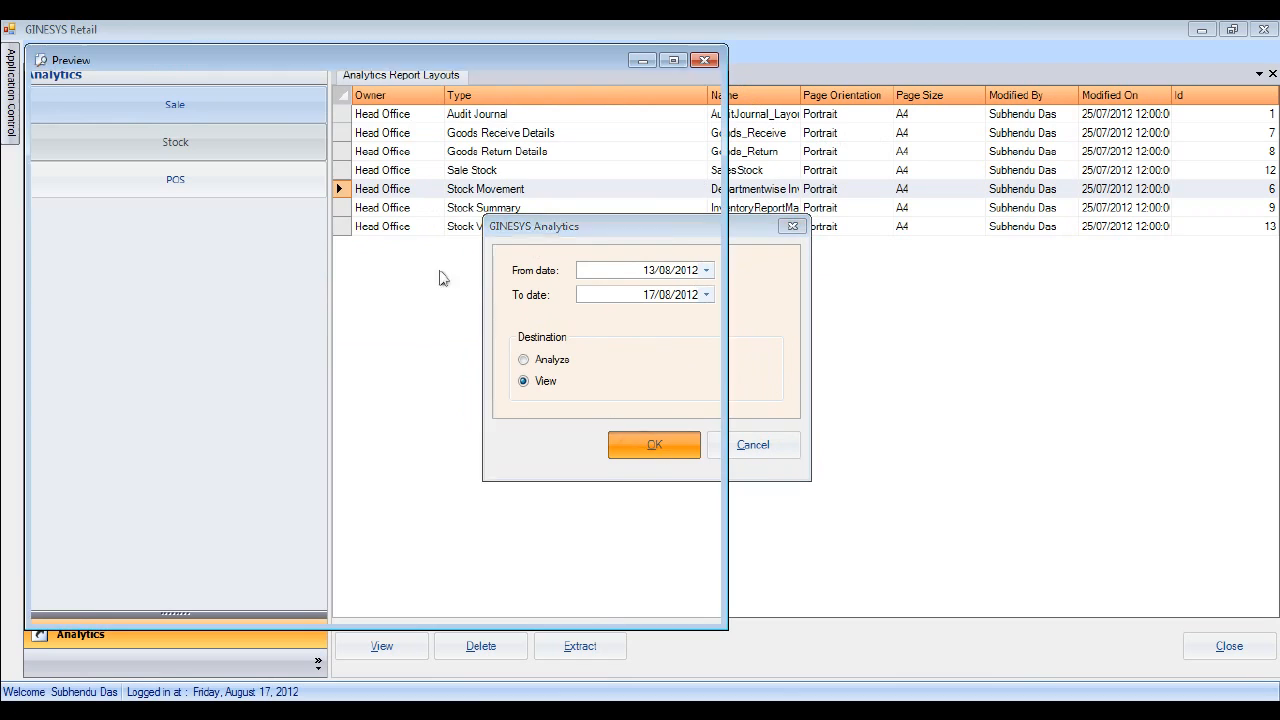
{"action": "left_click", "coordinate": [705, 60]}
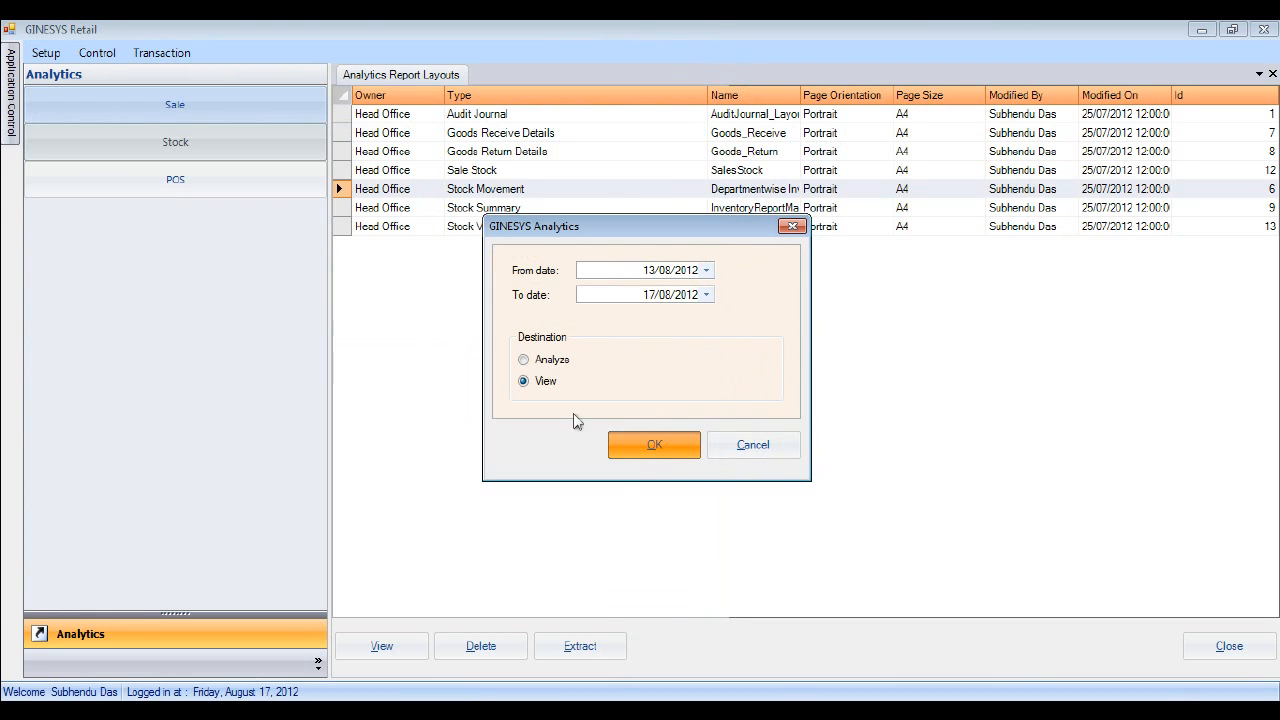
{"action": "key", "text": "Return"}
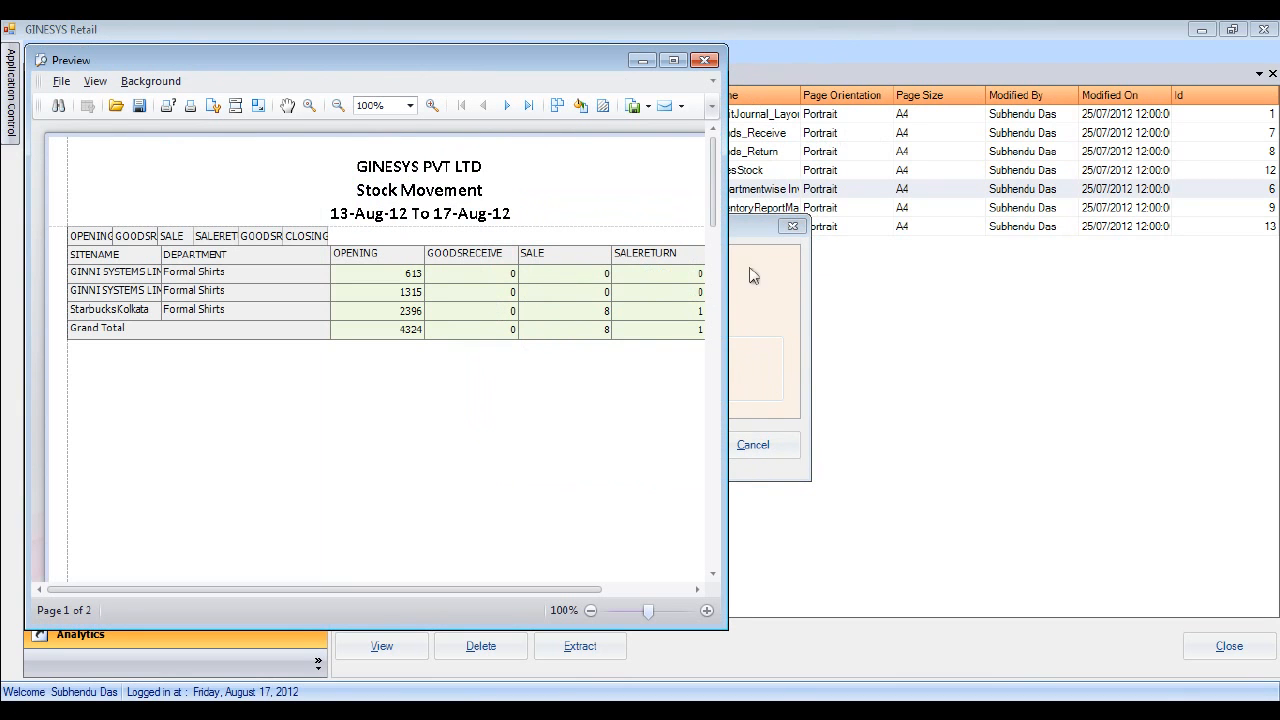
{"action": "left_click_drag", "start_coordinate": [727, 284], "coordinate": [1141, 298]}
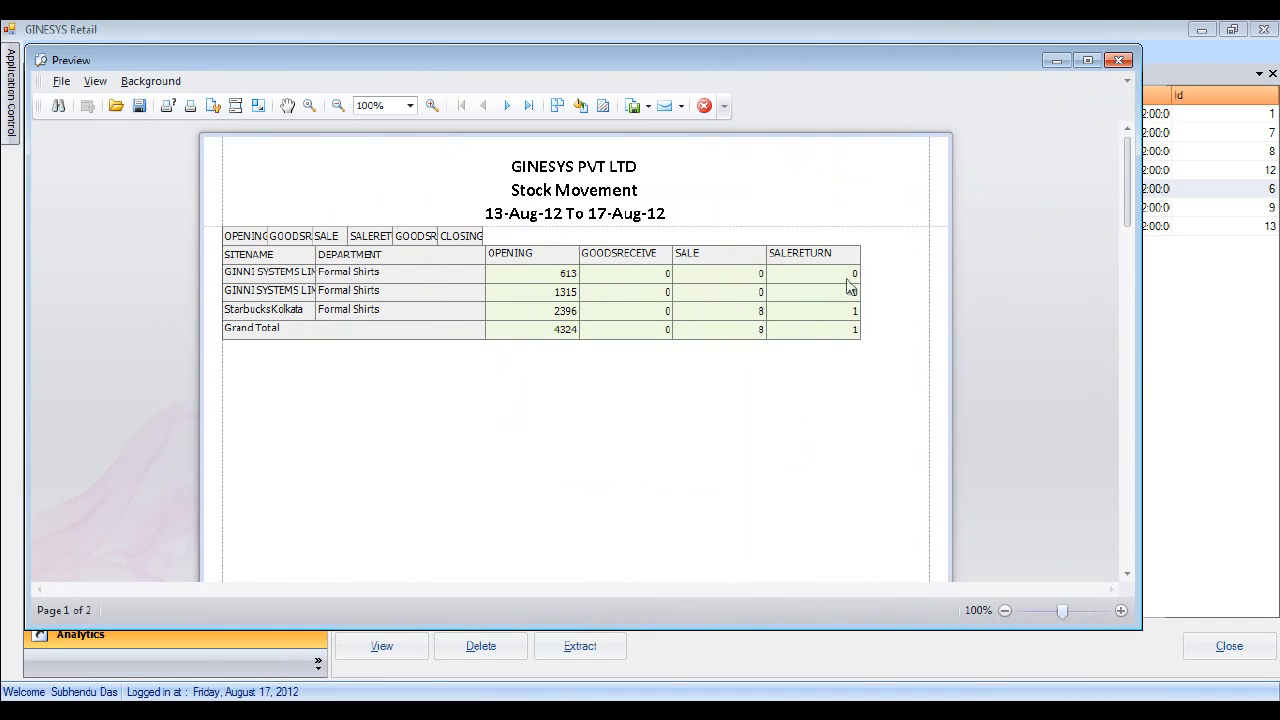
{"action": "left_click", "coordinate": [1120, 60]}
{"action": "left_click", "coordinate": [655, 448]}
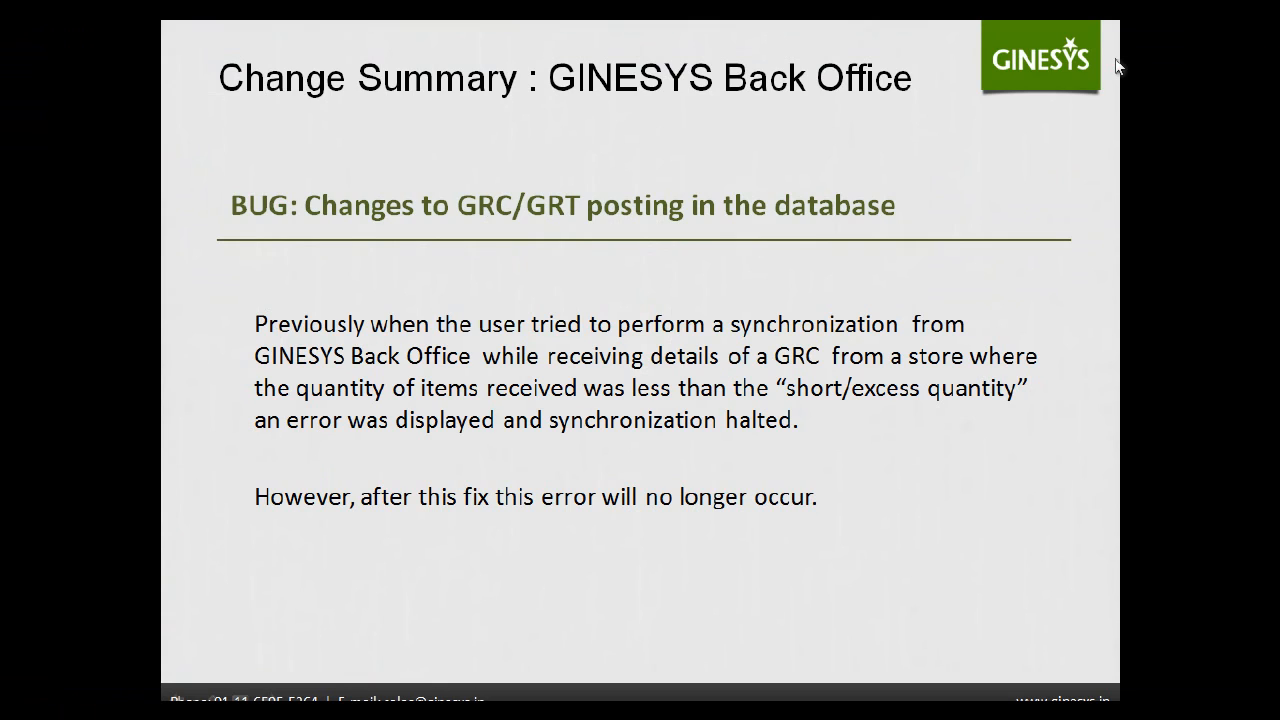
- Switch back to the GINESYS POS Goods Receive list
{"action": "key", "text": "alt+Tab"}
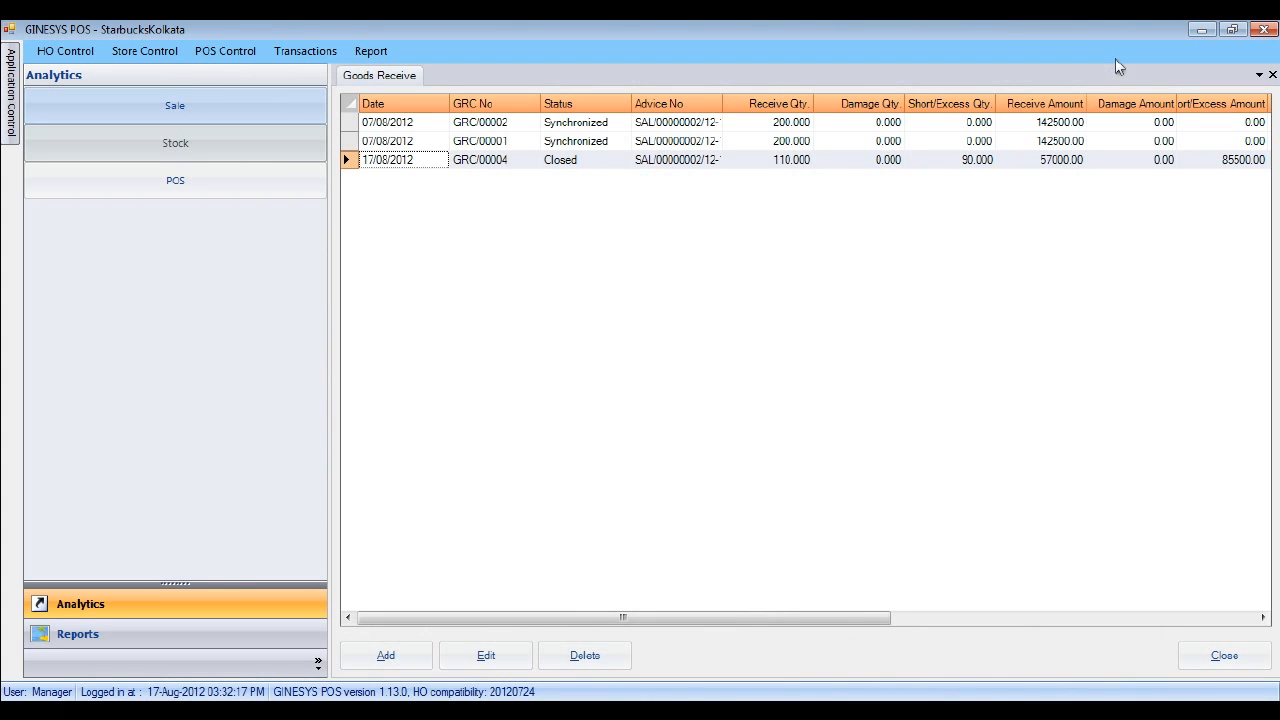
- Open closed GRC/00004 read-only and review INV001's packet row with a wider Short/Excess Qty column
{"action": "double_click", "coordinate": [351, 165]}
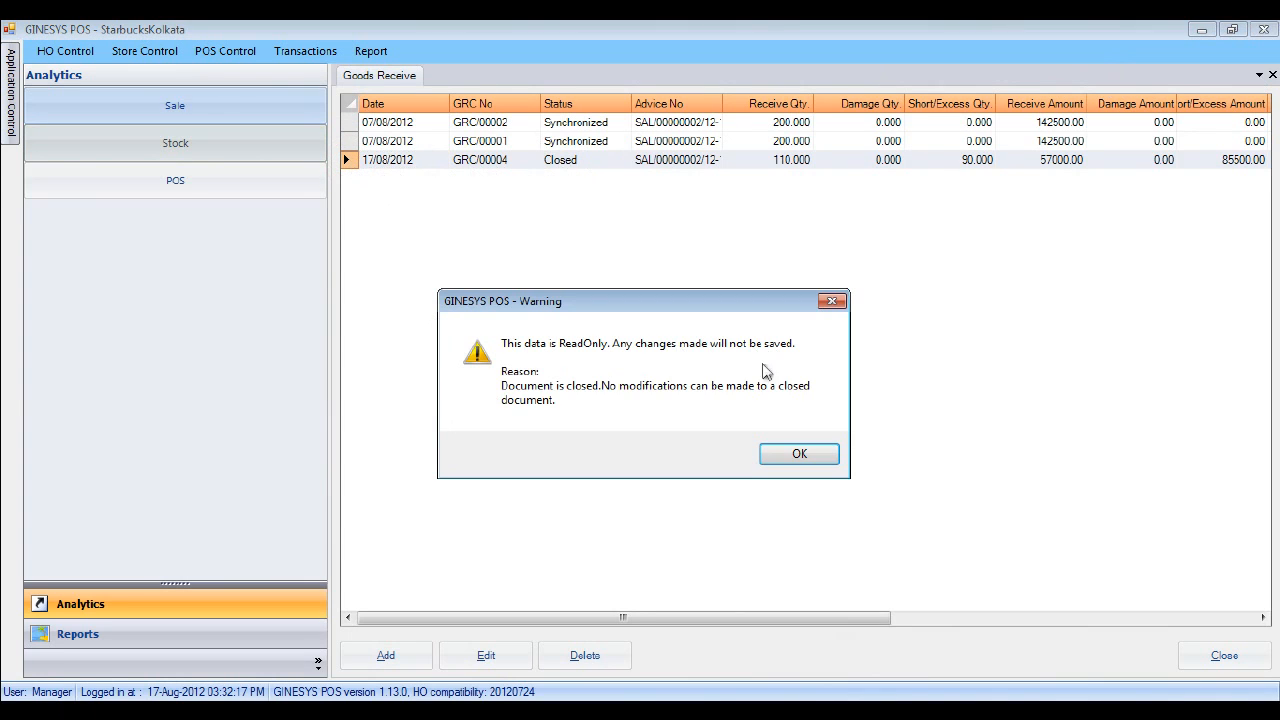
{"action": "left_click", "coordinate": [799, 455]}
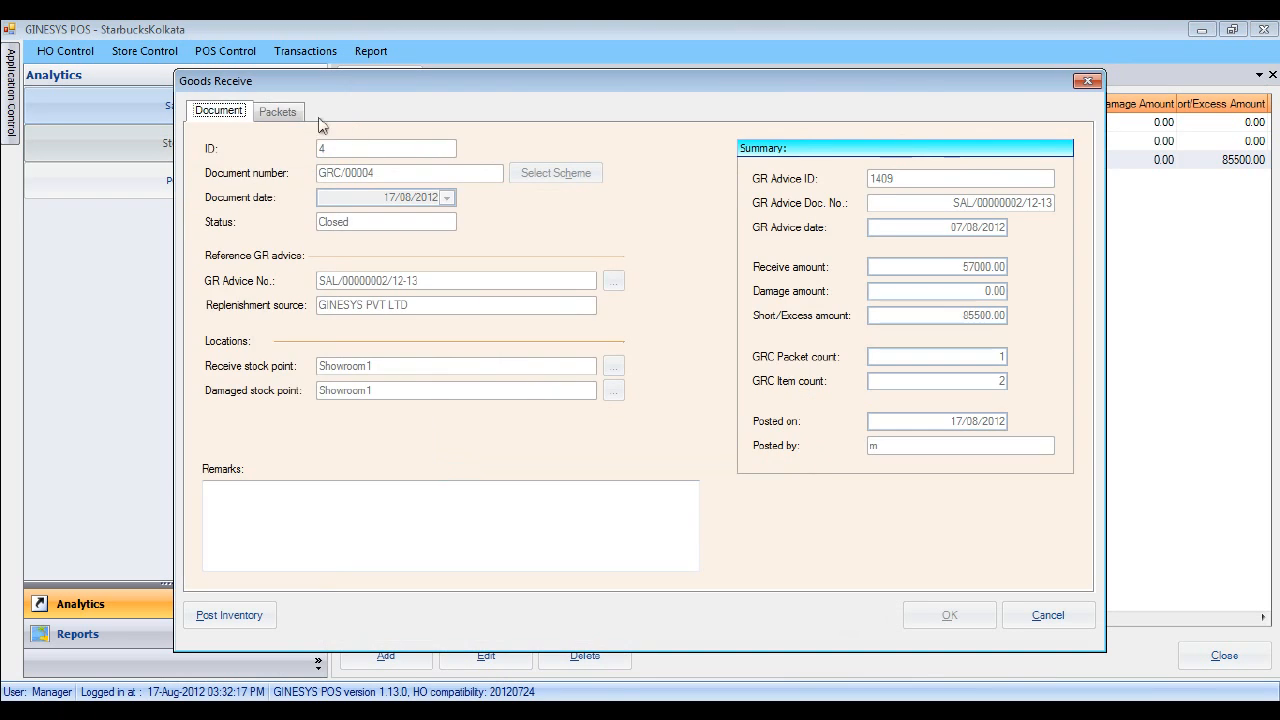
{"action": "left_click", "coordinate": [286, 112]}
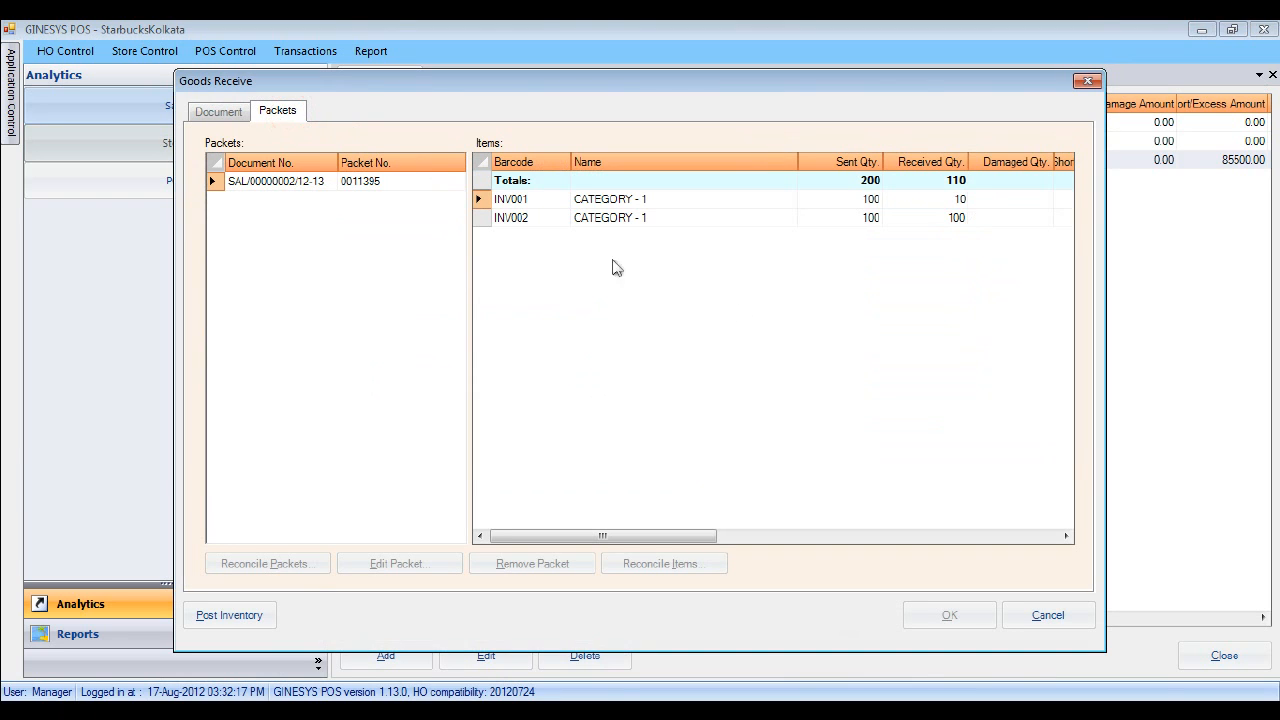
{"action": "left_click", "coordinate": [480, 200]}
{"action": "left_click_drag", "start_coordinate": [685, 540], "coordinate": [765, 541]}
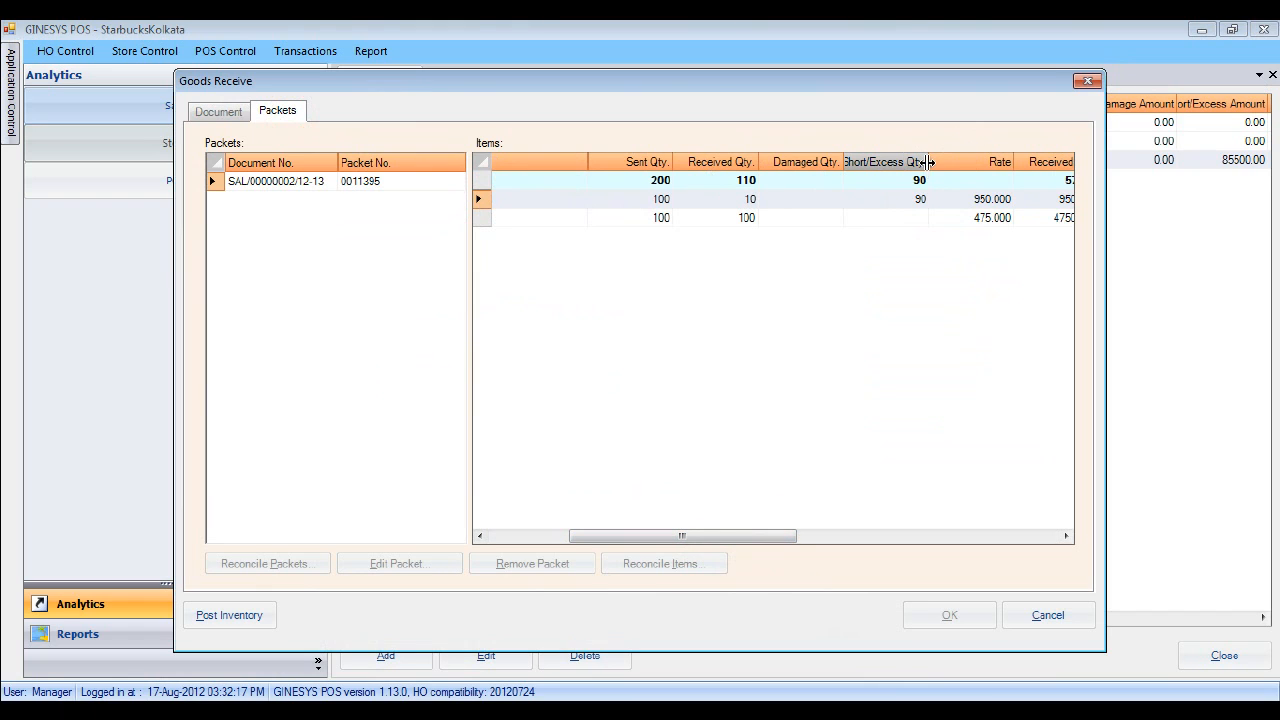
{"action": "left_click_drag", "start_coordinate": [928, 165], "coordinate": [991, 165]}
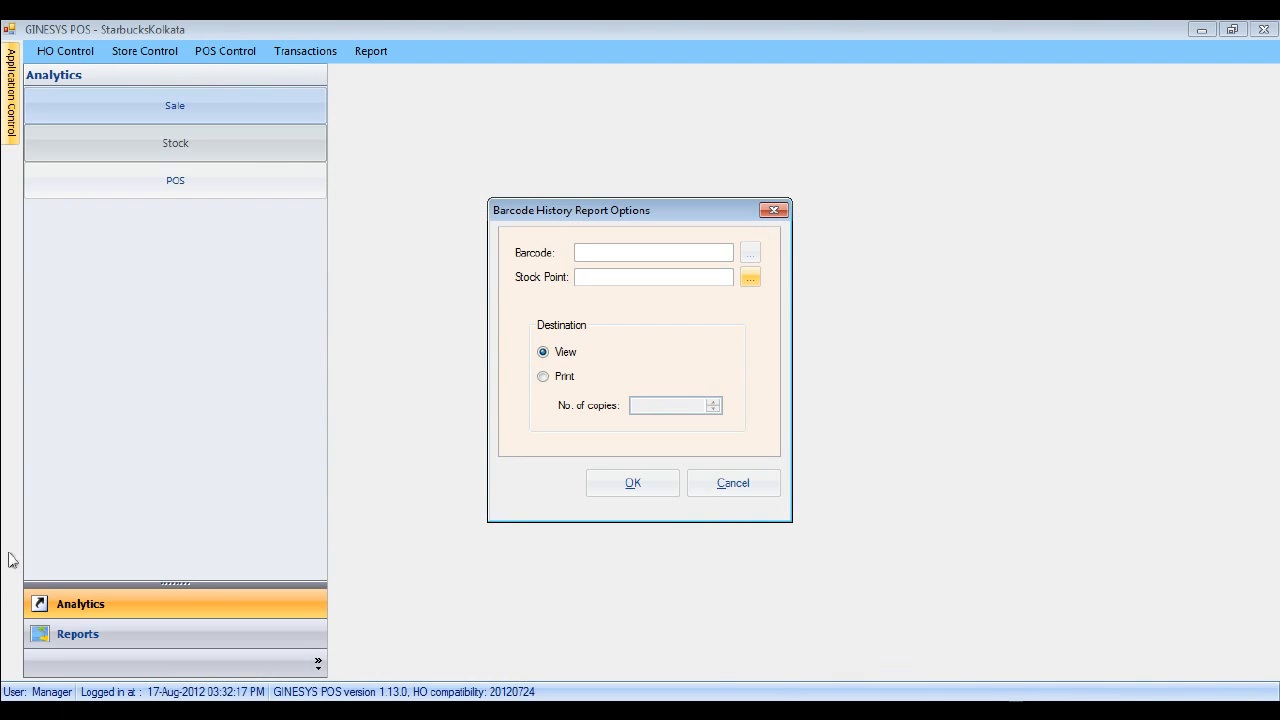
- Generate the Barcode History Report for INV001 and scroll down to its total stock position
{"action": "left_click", "coordinate": [752, 258]}
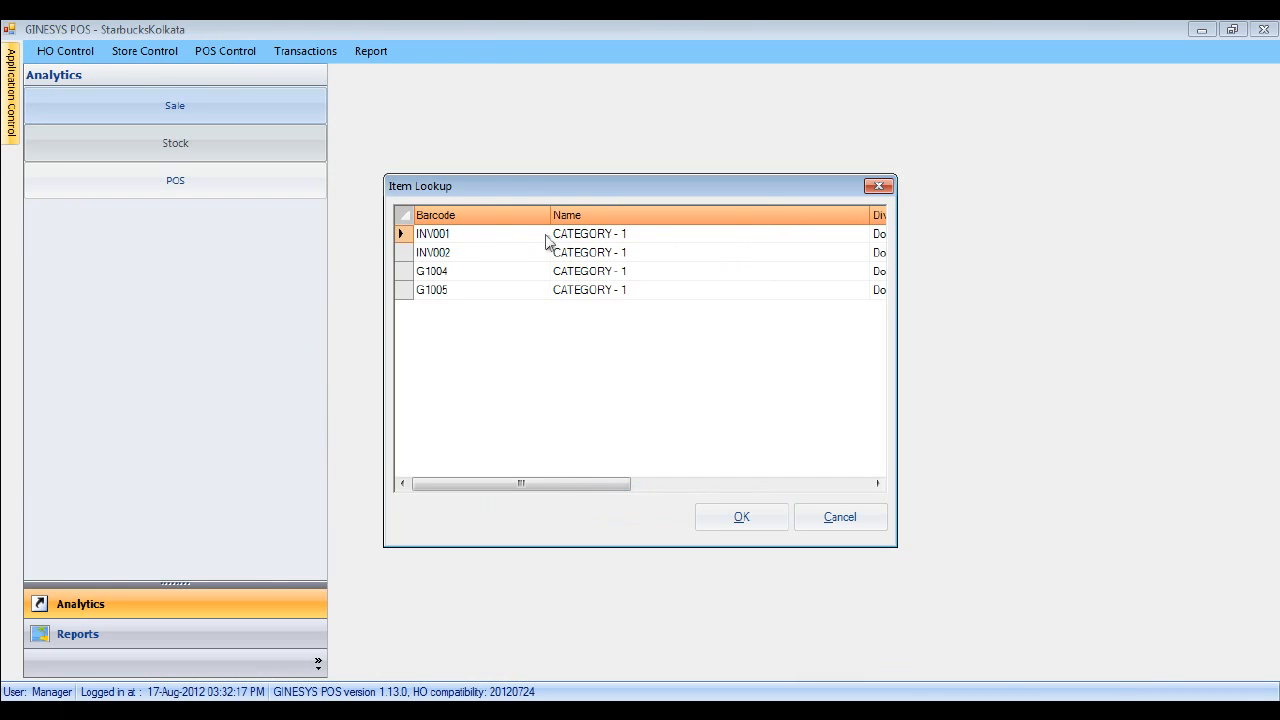
{"action": "left_click", "coordinate": [480, 234]}
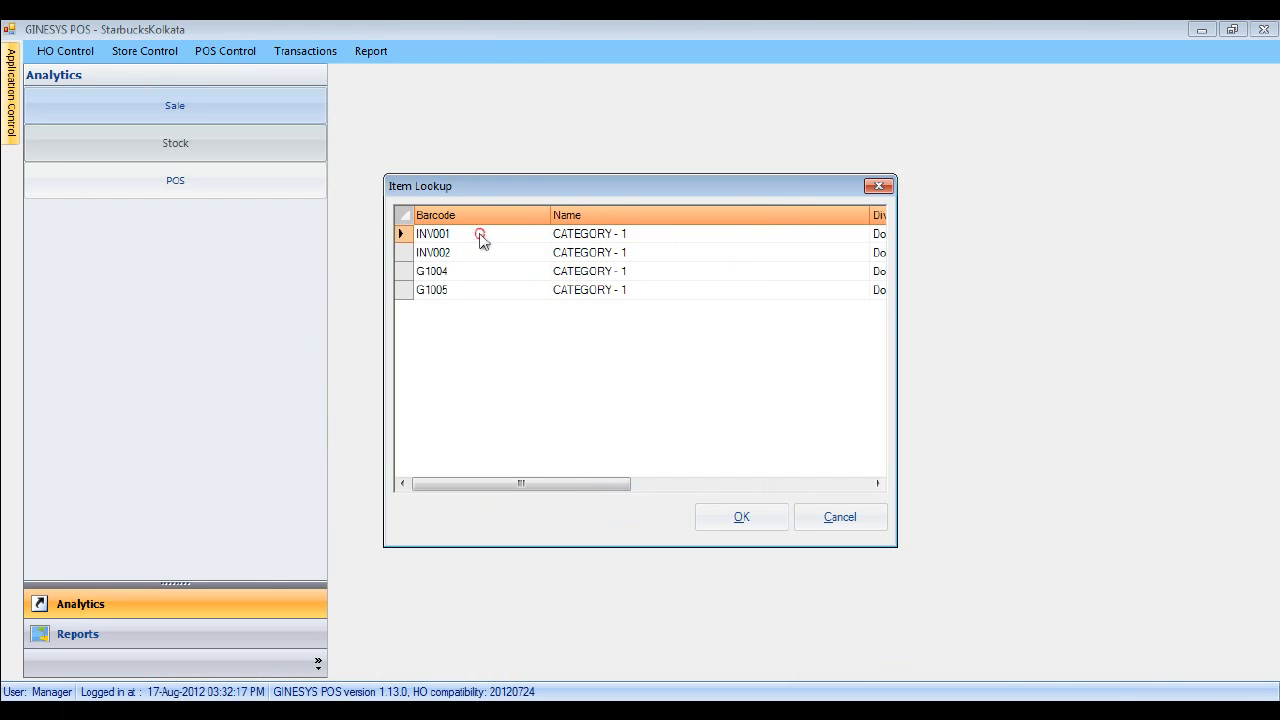
{"action": "left_click", "coordinate": [739, 517]}
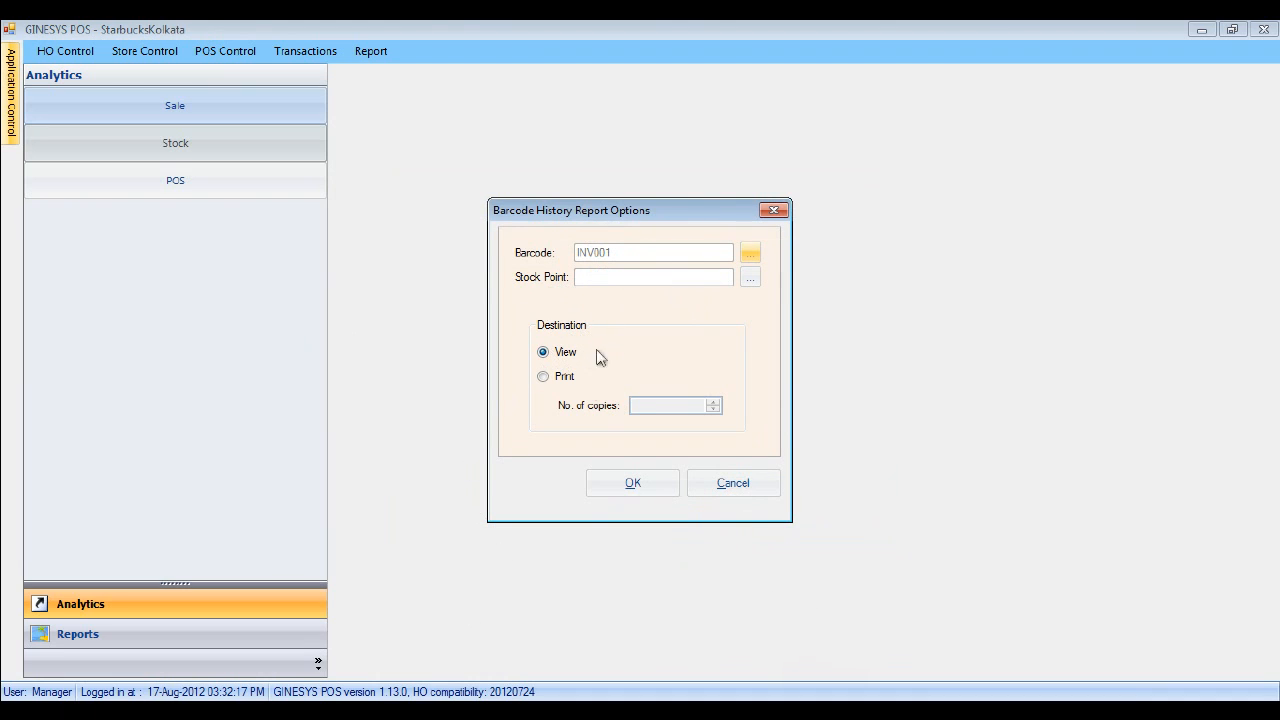
{"action": "left_click", "coordinate": [630, 486]}
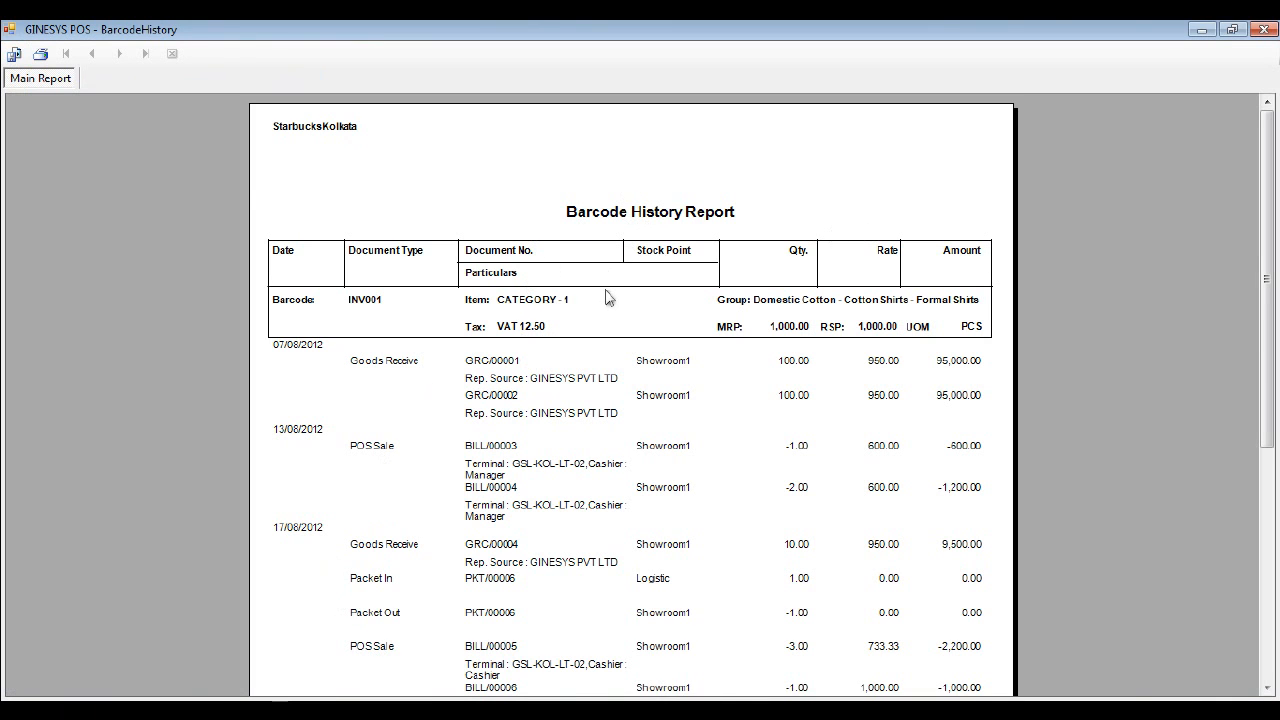
{"action": "left_click_drag", "start_coordinate": [1266, 279], "coordinate": [1268, 384]}
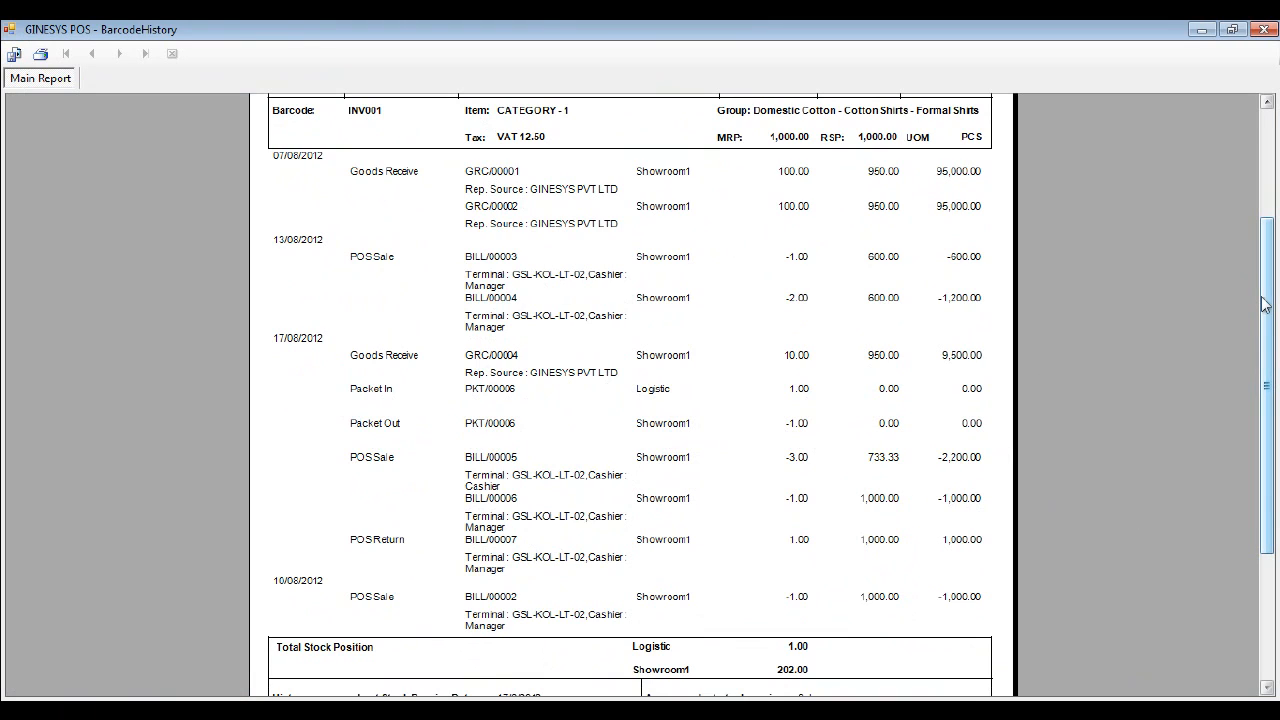
{"action": "left_click_drag", "start_coordinate": [1264, 304], "coordinate": [1264, 305]}
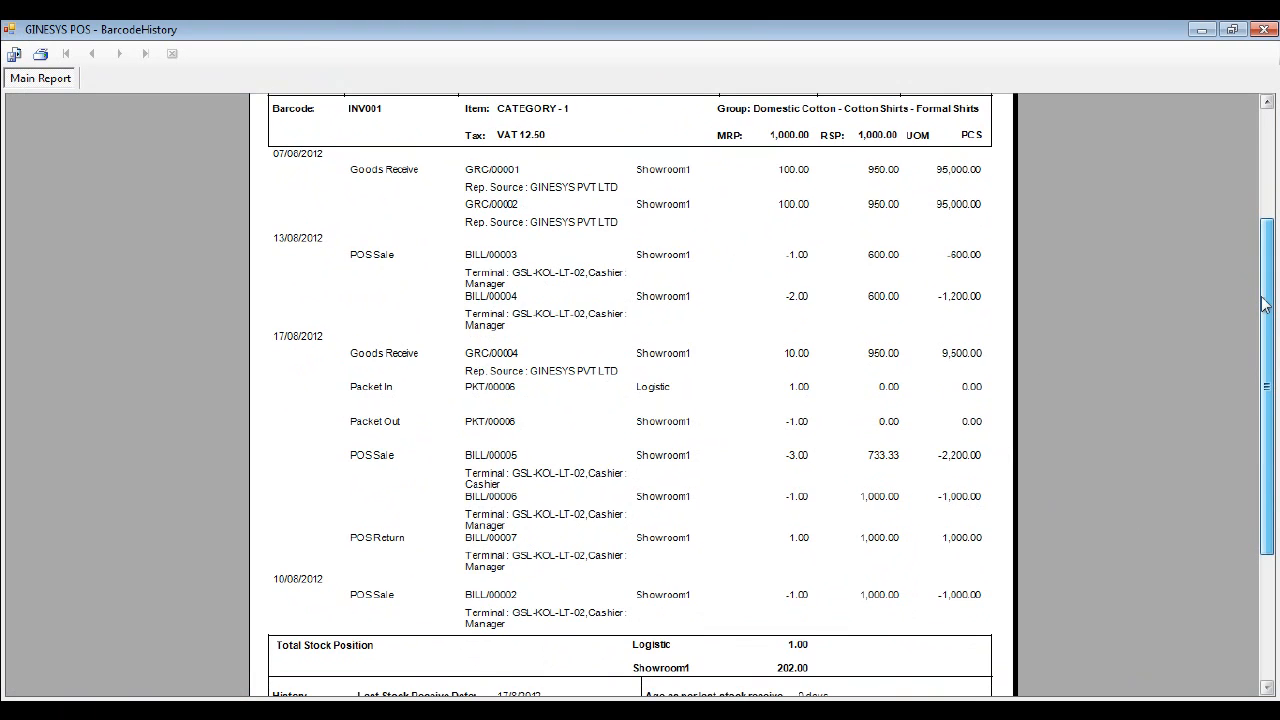
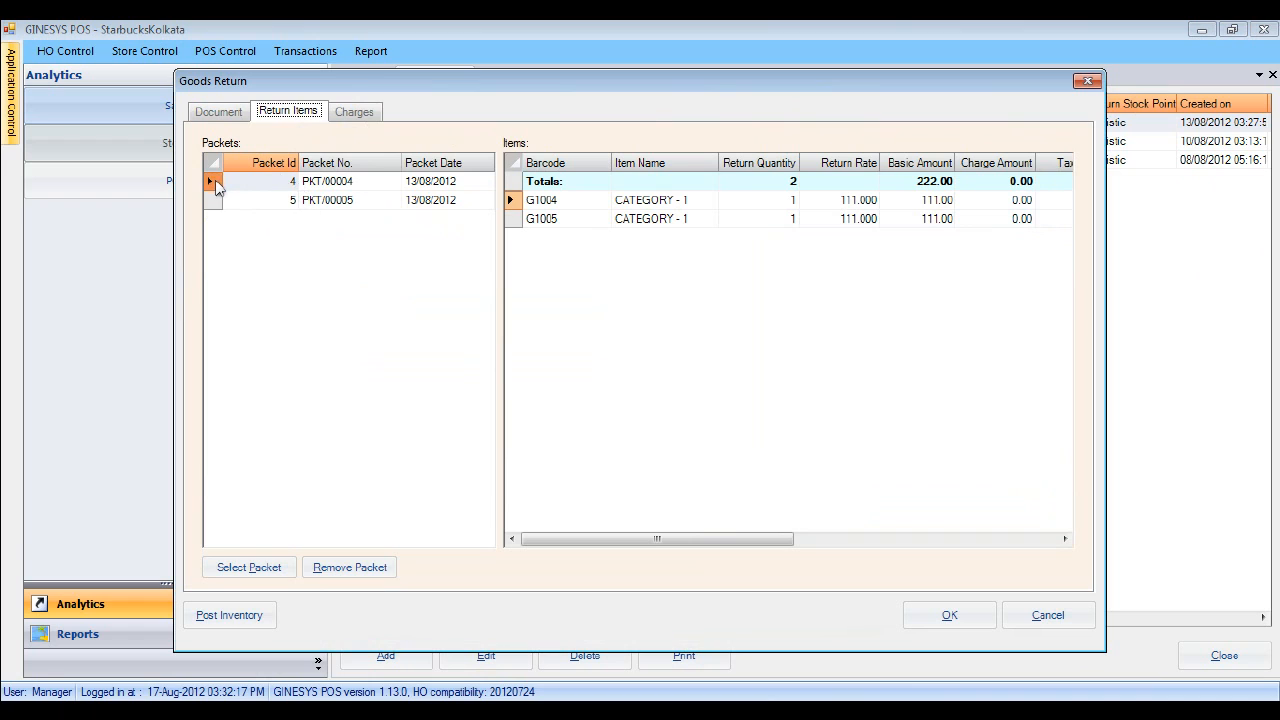
- Review packet PKT/00005, dismiss the back-dated entry warning, and discard the unsaved Goods Return
{"action": "left_click", "coordinate": [215, 200]}
{"action": "left_click", "coordinate": [214, 183]}
{"action": "left_click", "coordinate": [216, 201]}
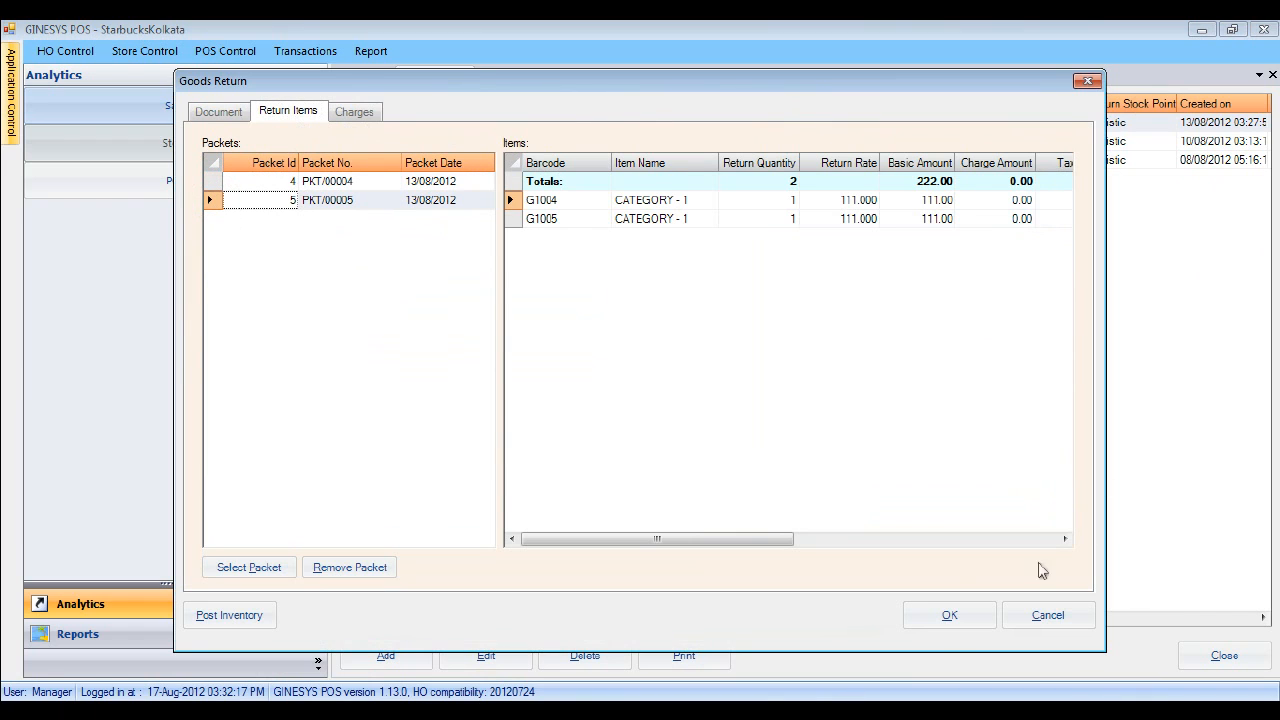
{"action": "left_click", "coordinate": [949, 614]}
{"action": "left_click", "coordinate": [811, 445]}
{"action": "left_click", "coordinate": [1050, 614]}
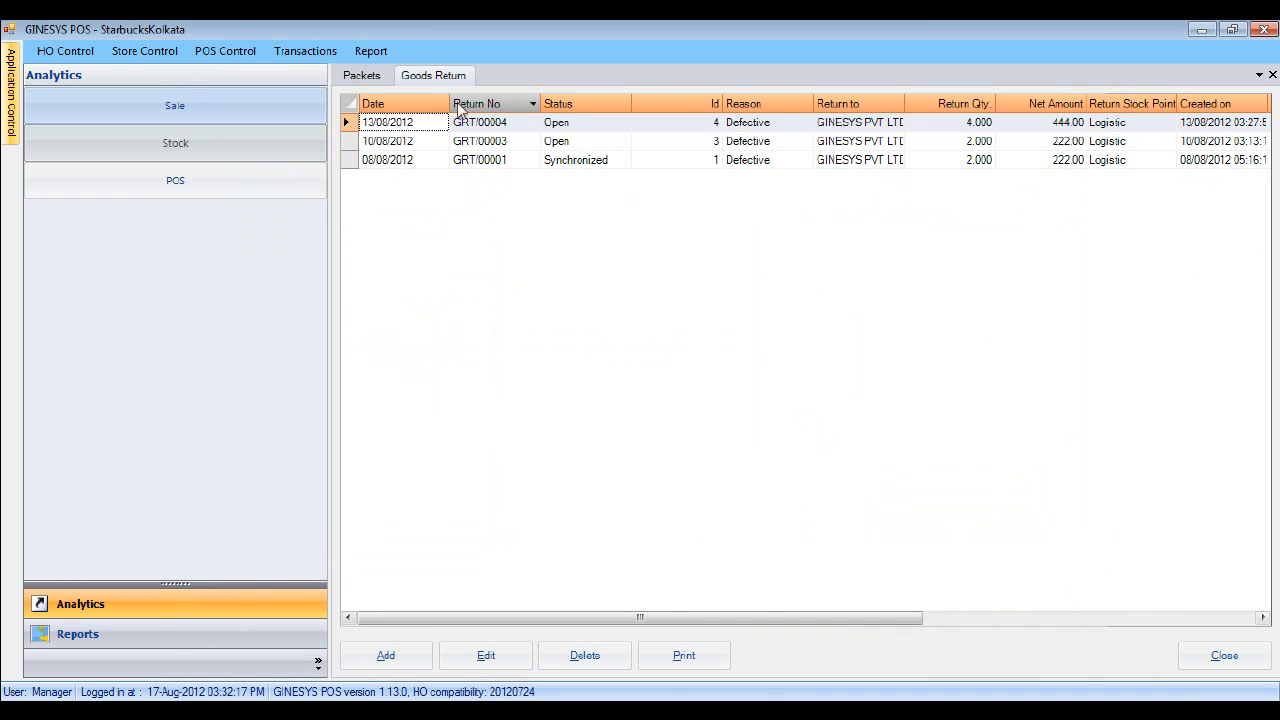
- Add a new packet and open Select Item from its Packet Items
{"action": "left_click", "coordinate": [362, 76]}
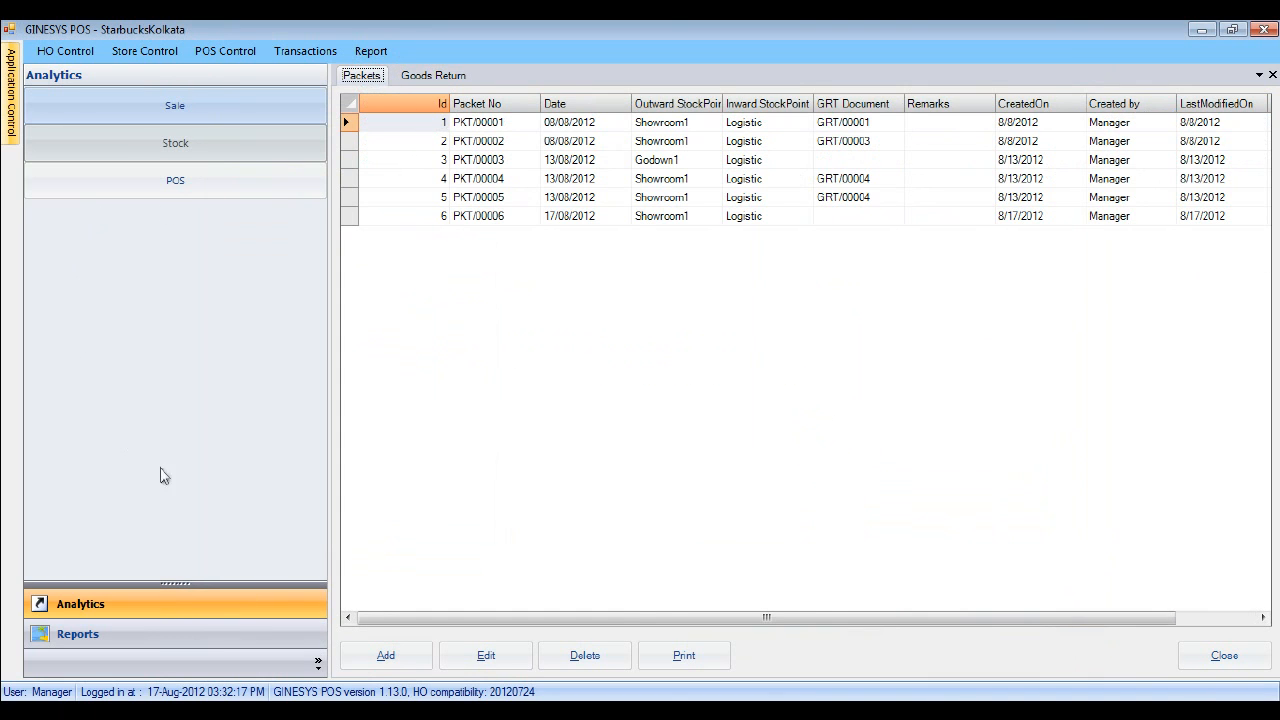
{"action": "left_click", "coordinate": [396, 667]}
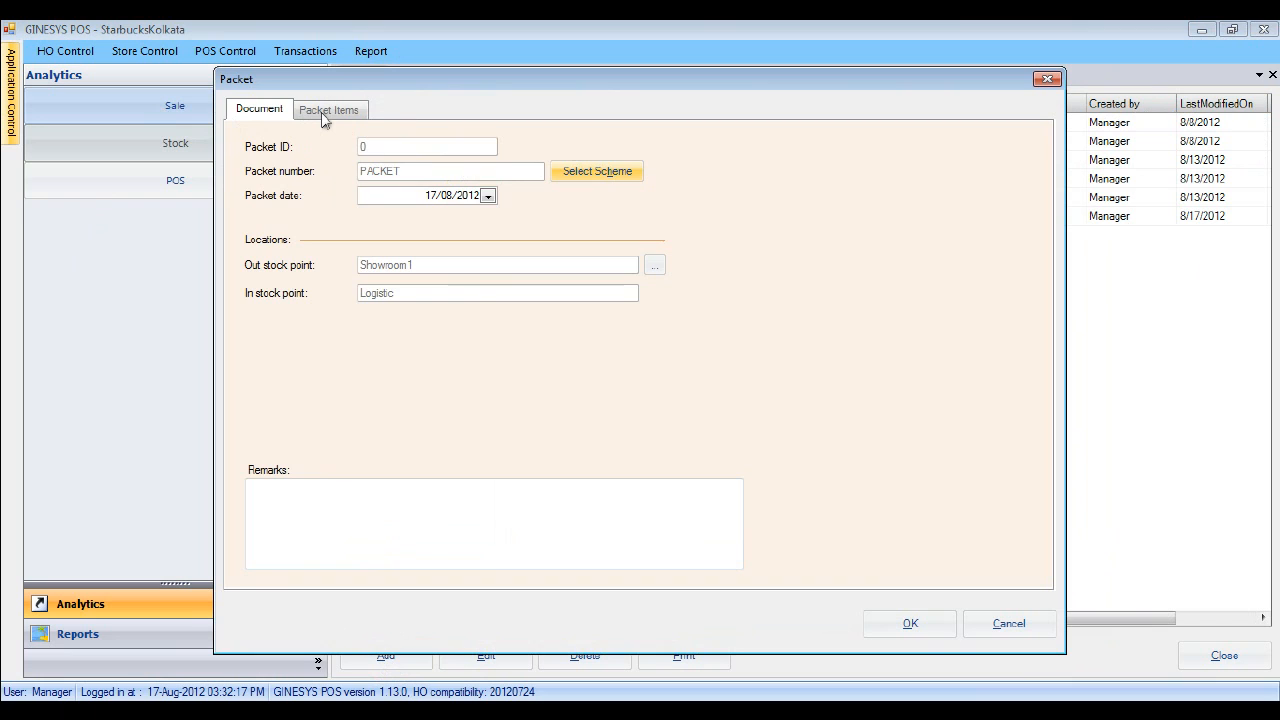
{"action": "left_click", "coordinate": [326, 111]}
{"action": "left_click", "coordinate": [390, 567]}
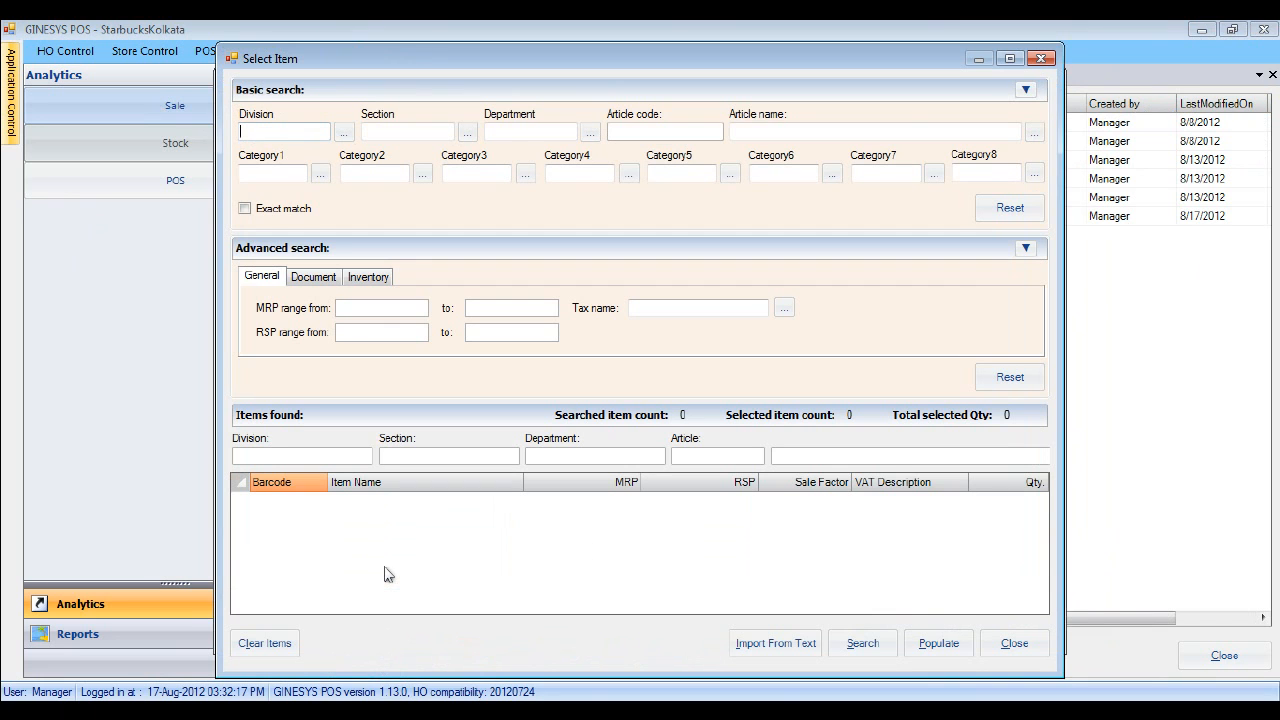
- Search items by document type GRT, document GRT/00004, listing G1004 and G1005
{"action": "left_click", "coordinate": [314, 277]}
{"action": "left_click", "coordinate": [467, 309]}
{"action": "left_click", "coordinate": [391, 336]}
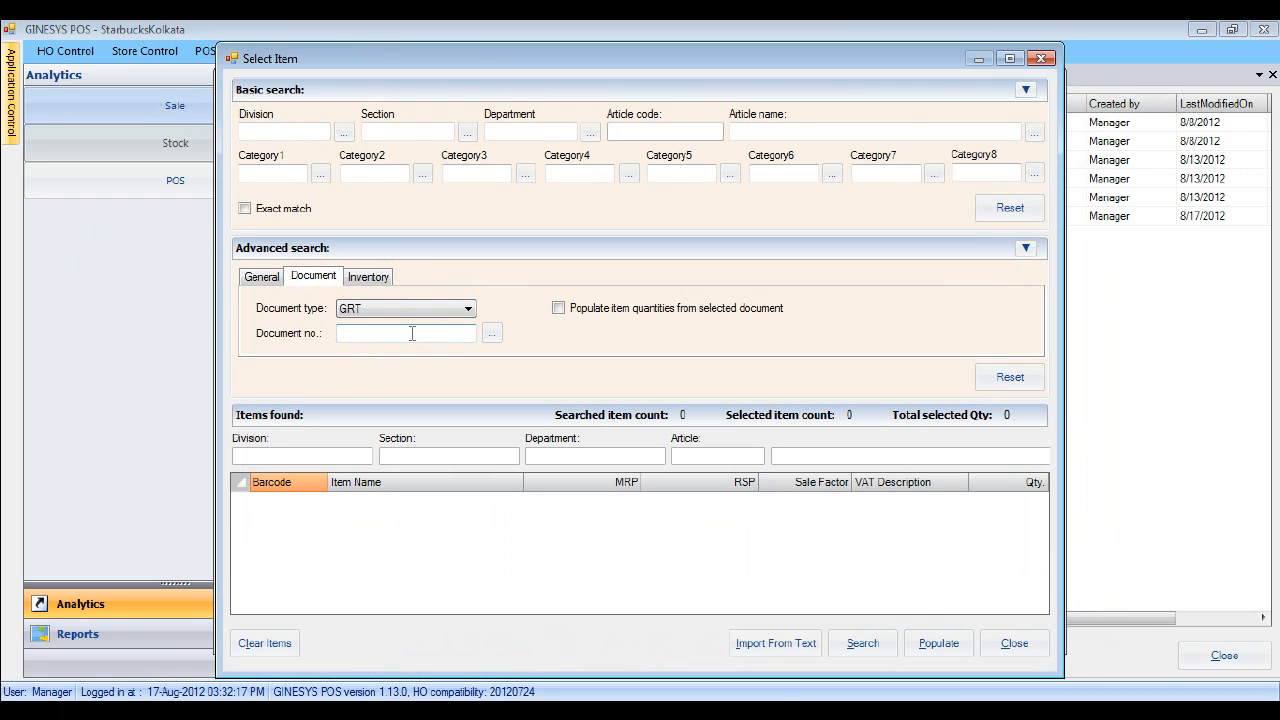
{"action": "left_click", "coordinate": [491, 333]}
{"action": "left_click", "coordinate": [466, 273]}
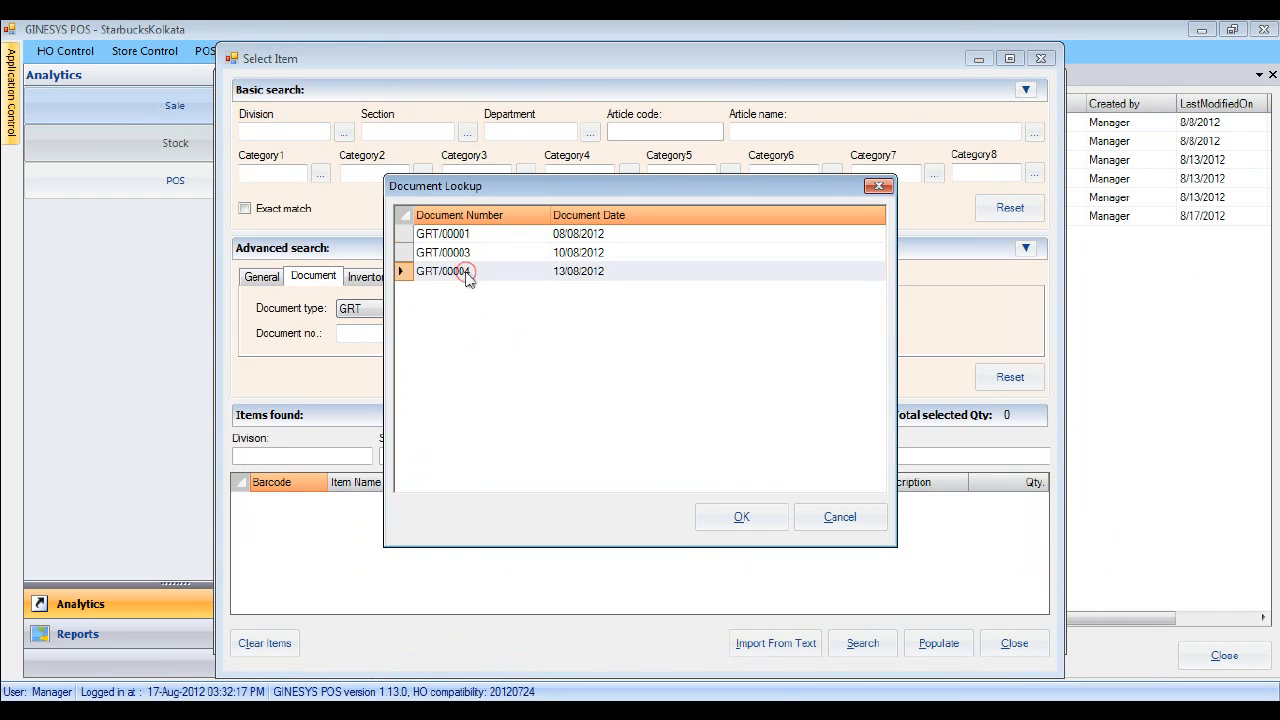
{"action": "left_click", "coordinate": [738, 518]}
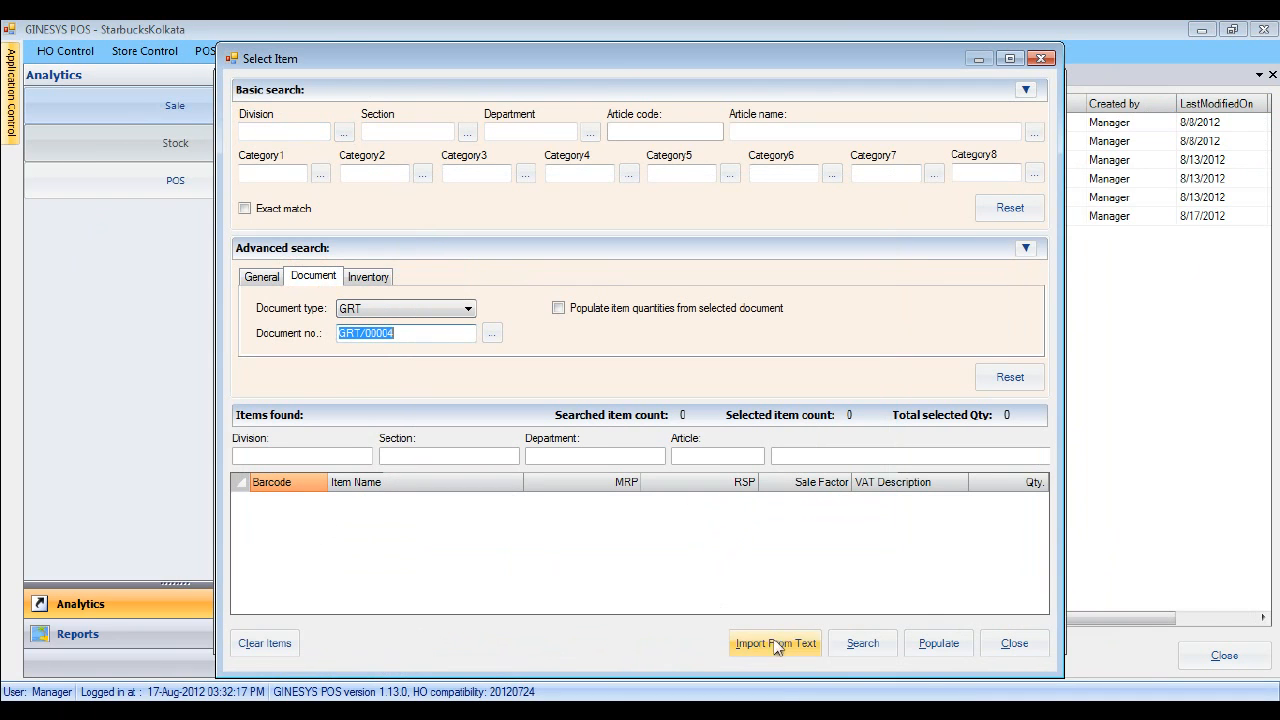
{"action": "left_click", "coordinate": [864, 646]}
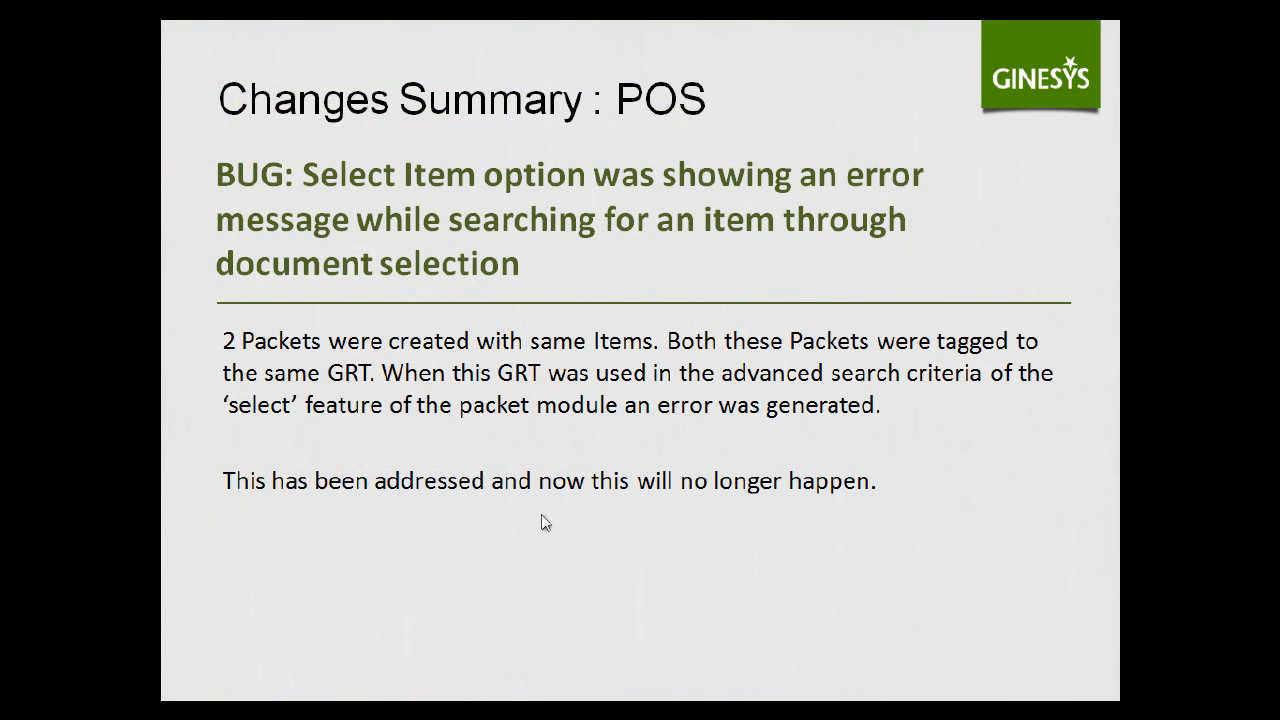
- Advance past the Term-without-charge bug slide and return to GINI's Invoice Terms
{"action": "left_click", "coordinate": [382, 277]}
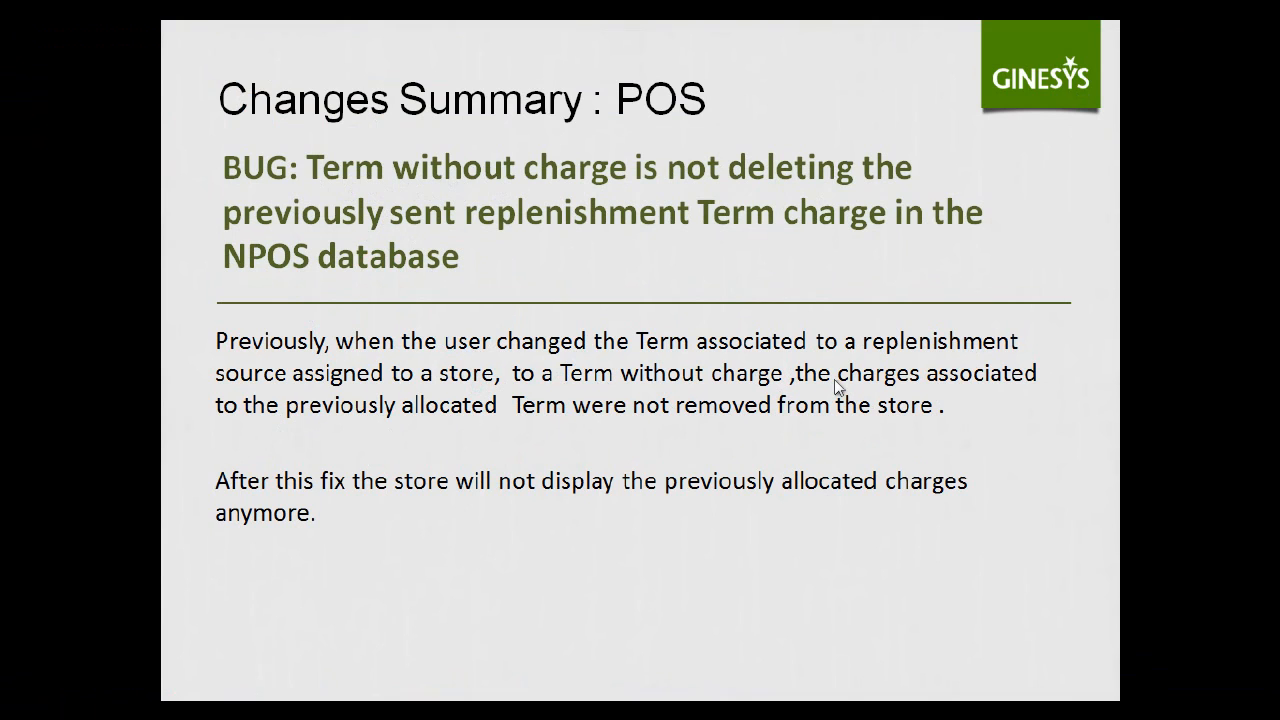
{"action": "key", "text": "alt+Tab"}
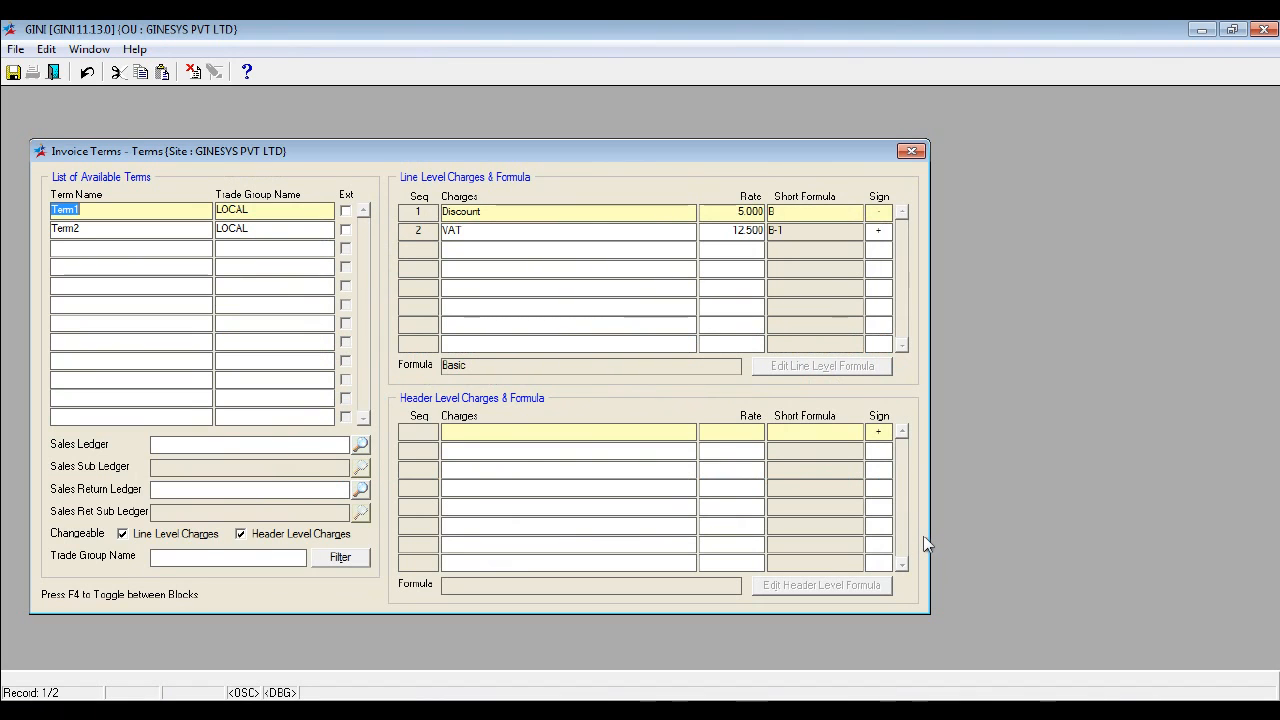
- Compare Term2, which has no charges, with Term1's Discount 5.000 and VAT 12.500
{"action": "left_click", "coordinate": [100, 229]}
{"action": "left_click", "coordinate": [104, 209]}
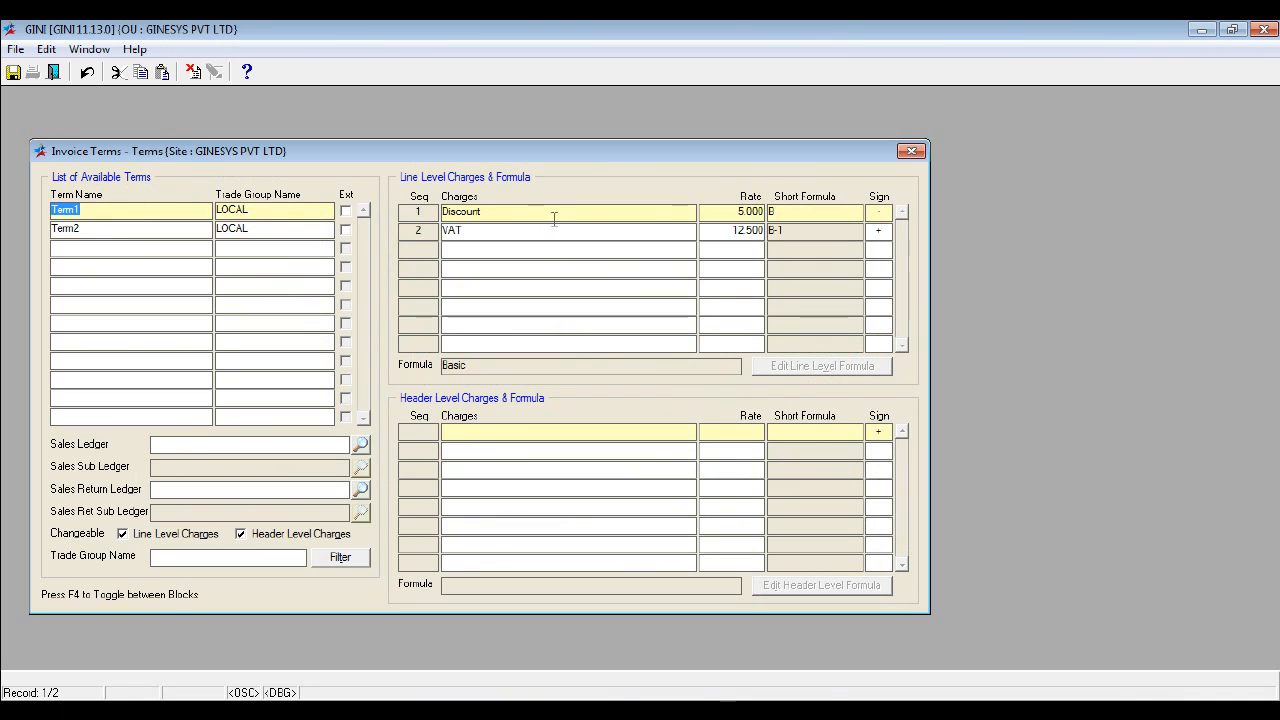
{"action": "left_click", "coordinate": [140, 229]}
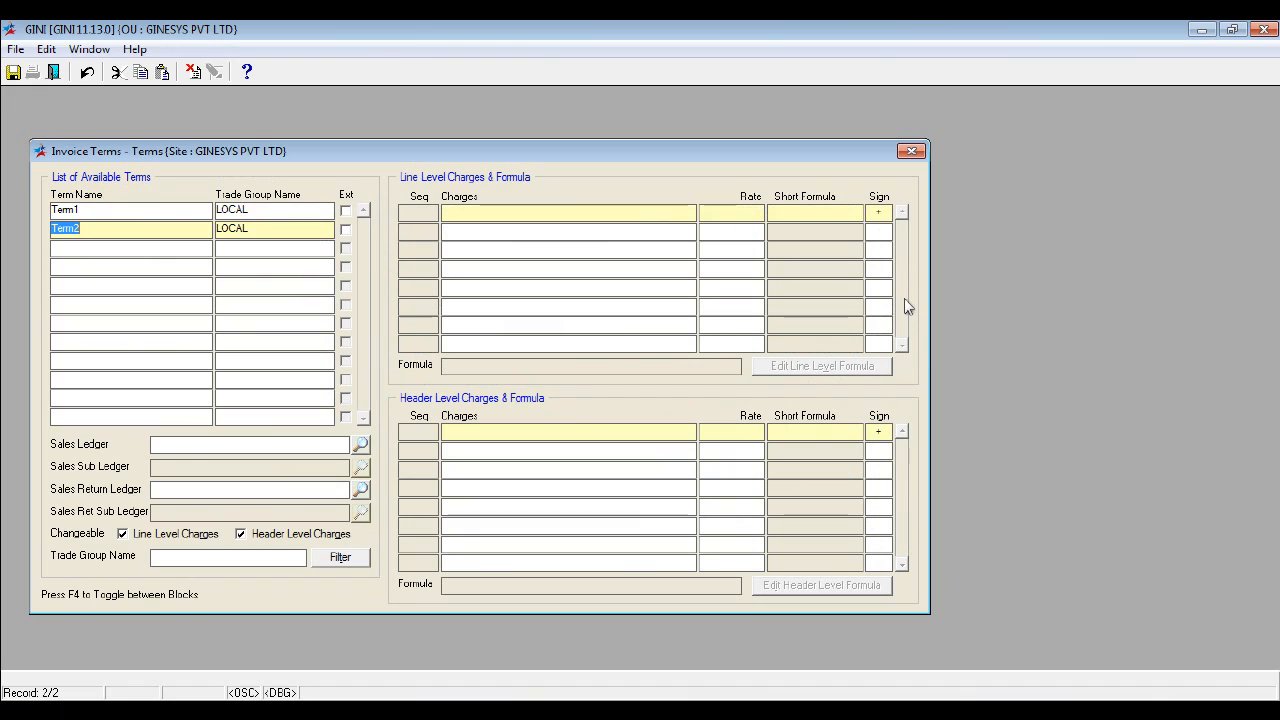
{"action": "left_click", "coordinate": [122, 209]}
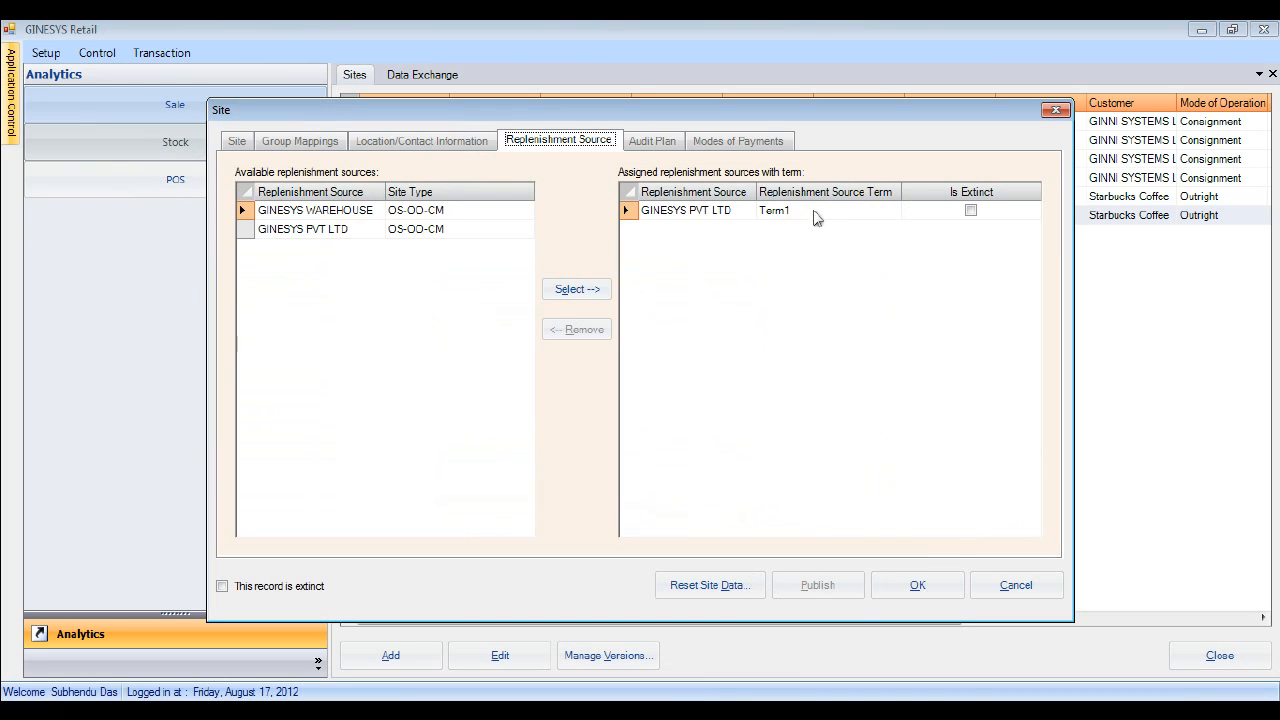
- Save the site's replenishment source settings and close the Site record
{"action": "left_click", "coordinate": [918, 585]}
{"action": "left_click", "coordinate": [706, 433]}
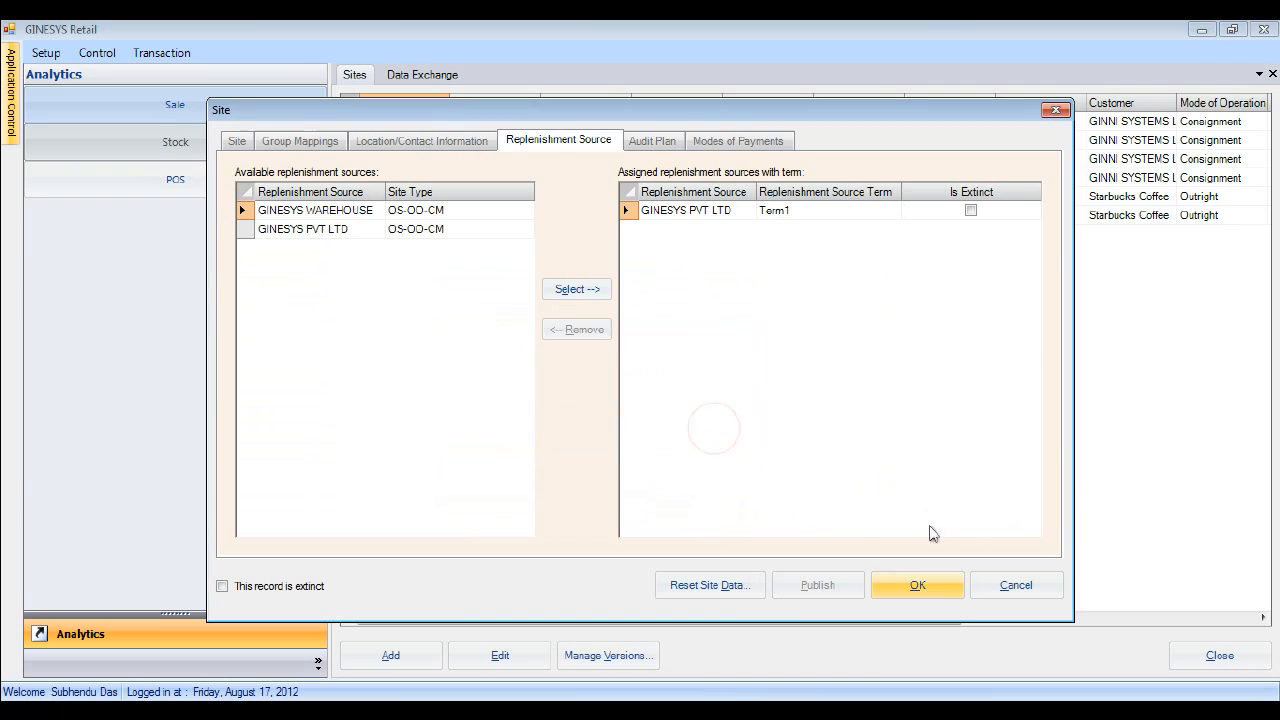
{"action": "left_click", "coordinate": [1012, 588]}
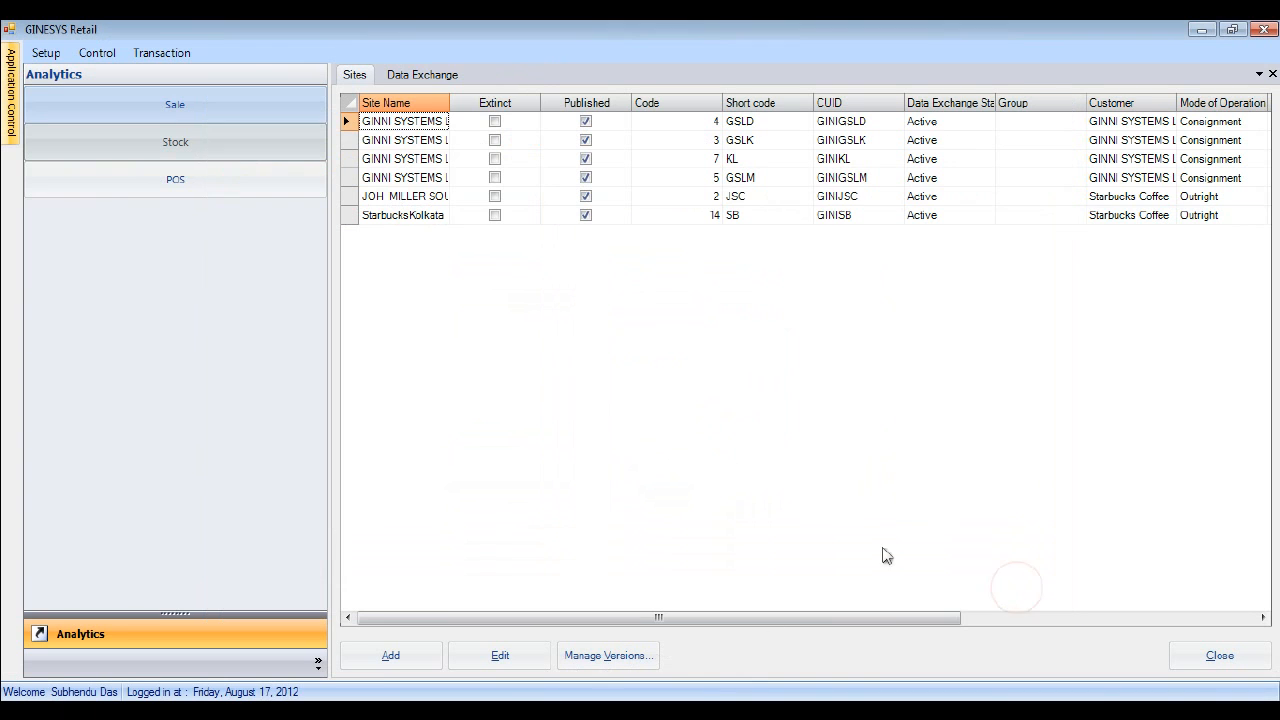
- Synchronize data to the store from the Data Exchange Dashboard
{"action": "left_click", "coordinate": [147, 55]}
{"action": "mouse_move", "coordinate": [91, 52]}
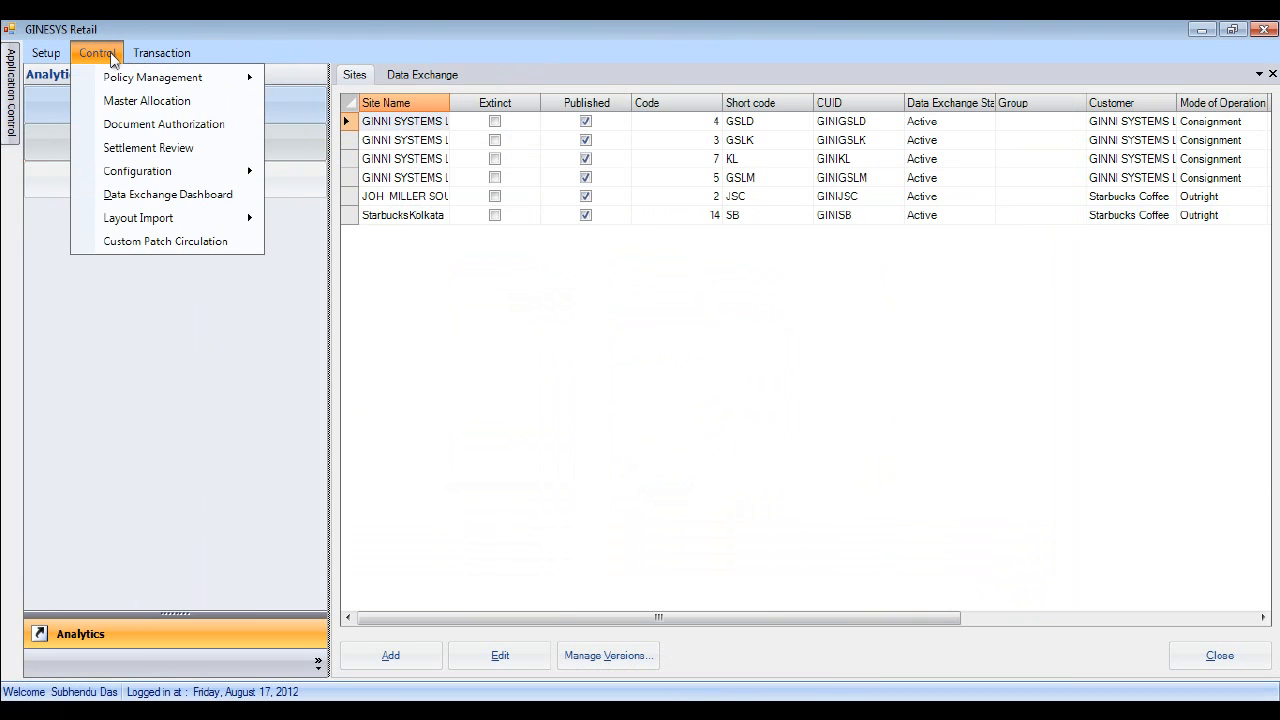
{"action": "left_click", "coordinate": [131, 194]}
{"action": "left_click", "coordinate": [1228, 660]}
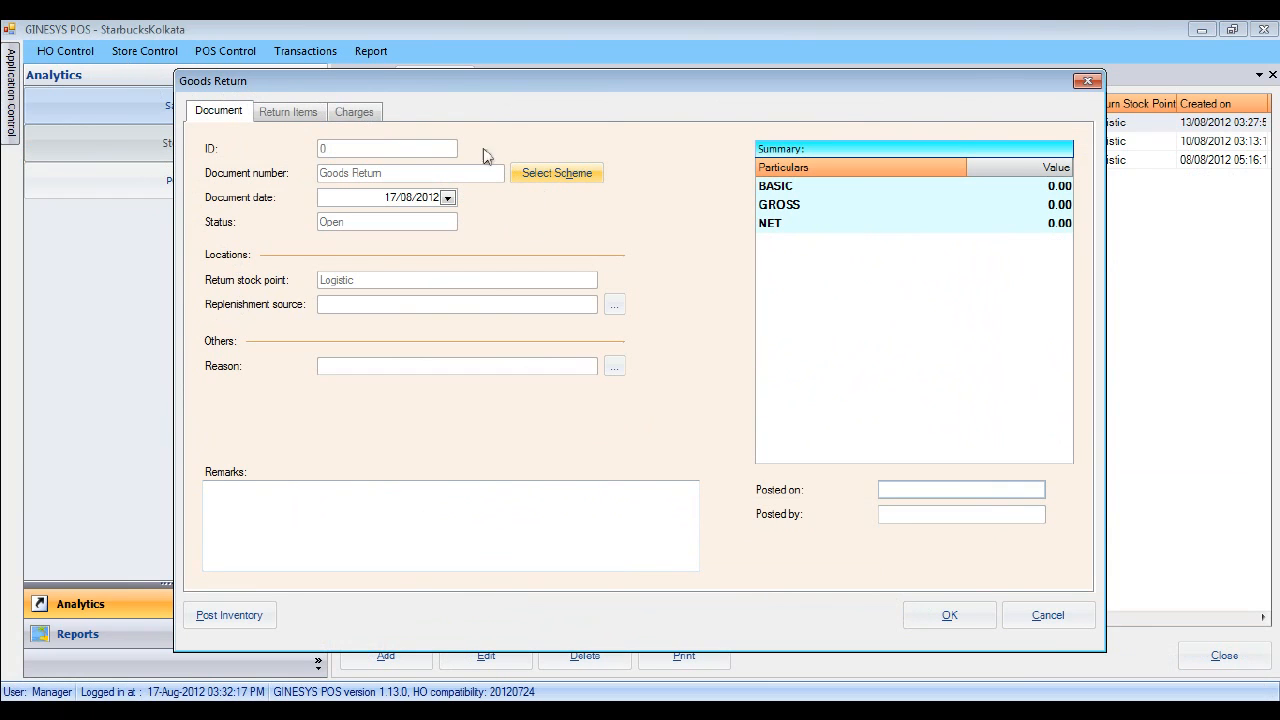
- Fill in replenishment source and reason, then add packet PKT/00003, showing -11.10 charges
{"action": "left_click", "coordinate": [612, 305]}
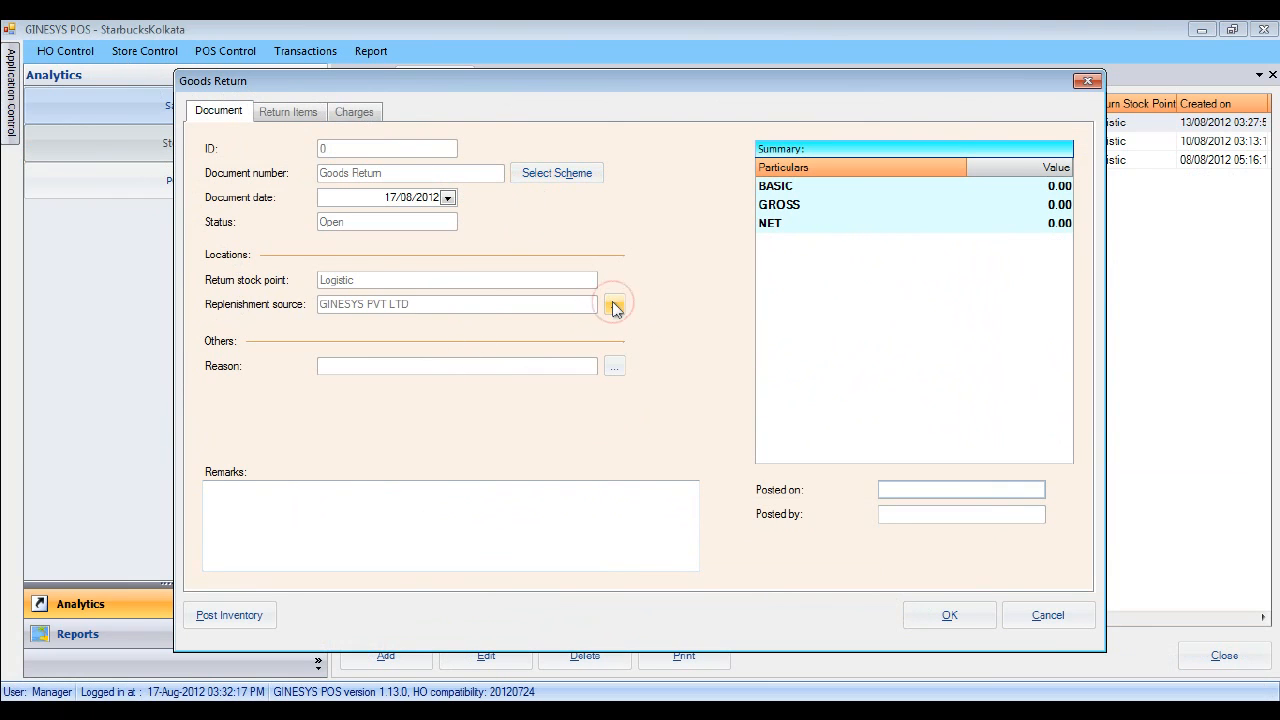
{"action": "left_click", "coordinate": [614, 366]}
{"action": "left_click", "coordinate": [290, 111]}
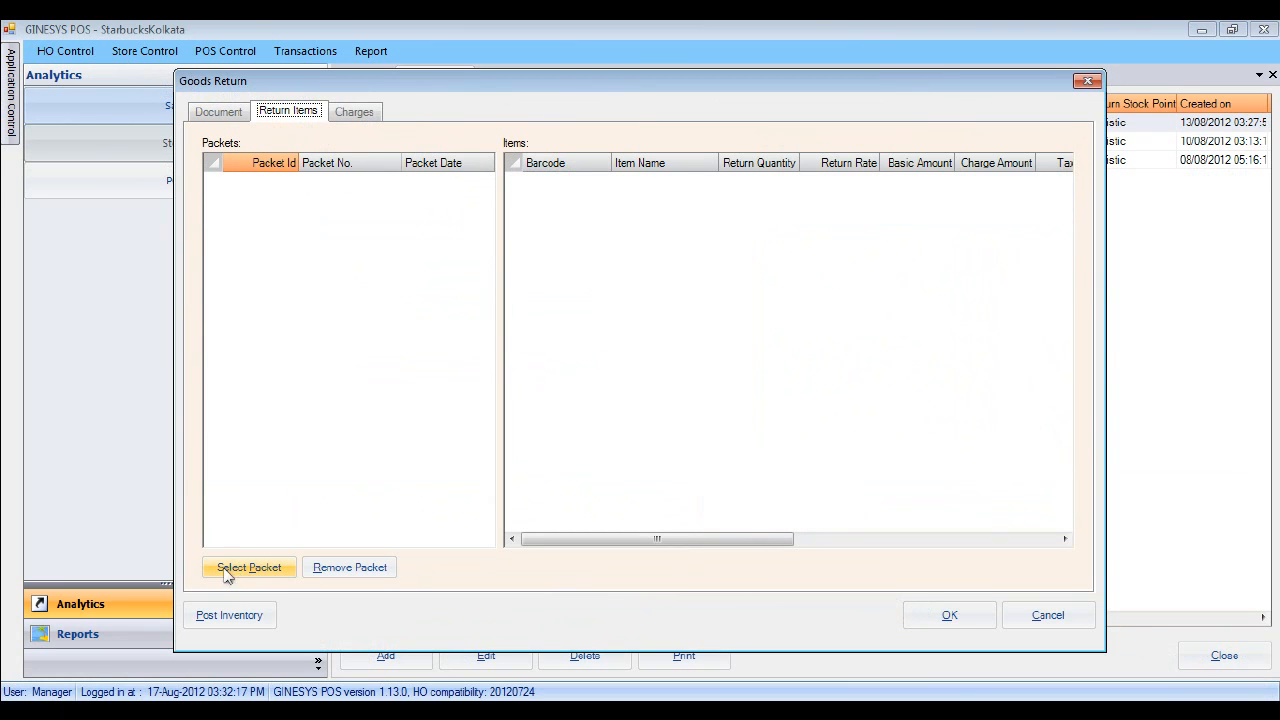
{"action": "left_click", "coordinate": [257, 572]}
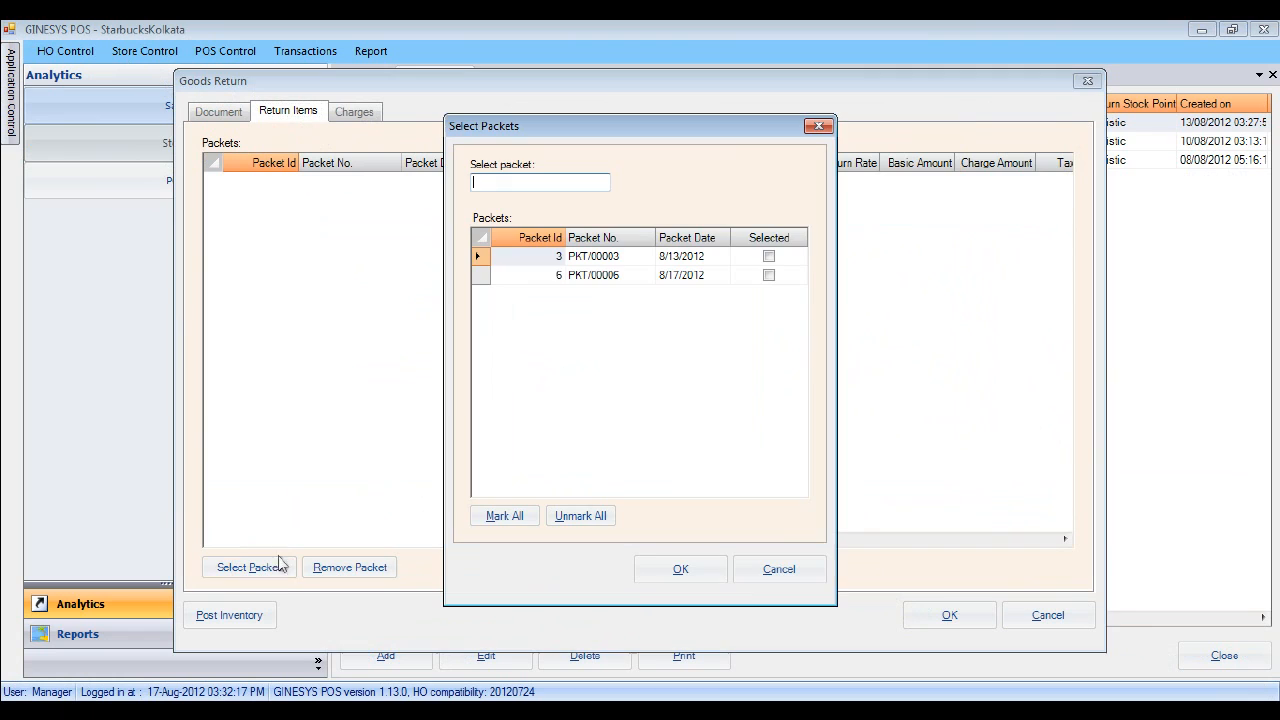
{"action": "left_click", "coordinate": [768, 256]}
{"action": "left_click", "coordinate": [768, 256]}
{"action": "left_click", "coordinate": [679, 569]}
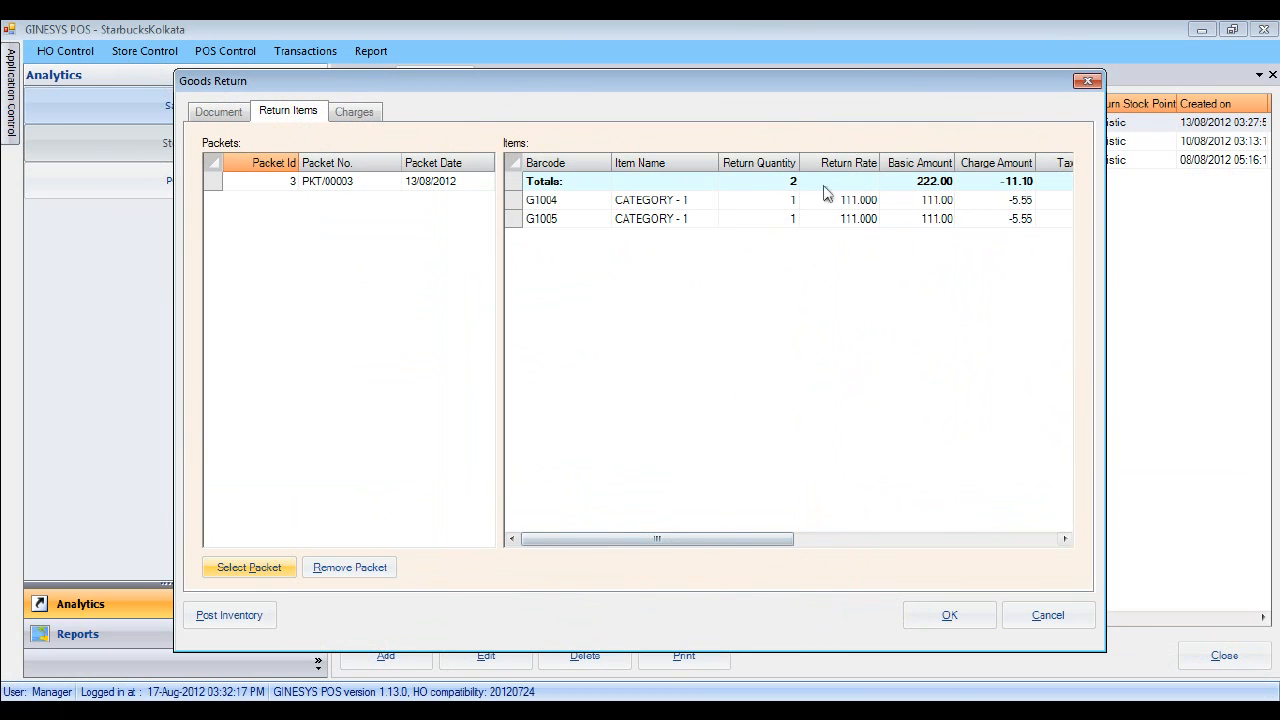
{"action": "mouse_move", "coordinate": [723, 540]}
{"action": "left_mouse_down"}
{"action": "mouse_move", "coordinate": [971, 540]}
{"action": "mouse_move", "coordinate": [727, 540]}
{"action": "left_mouse_up"}
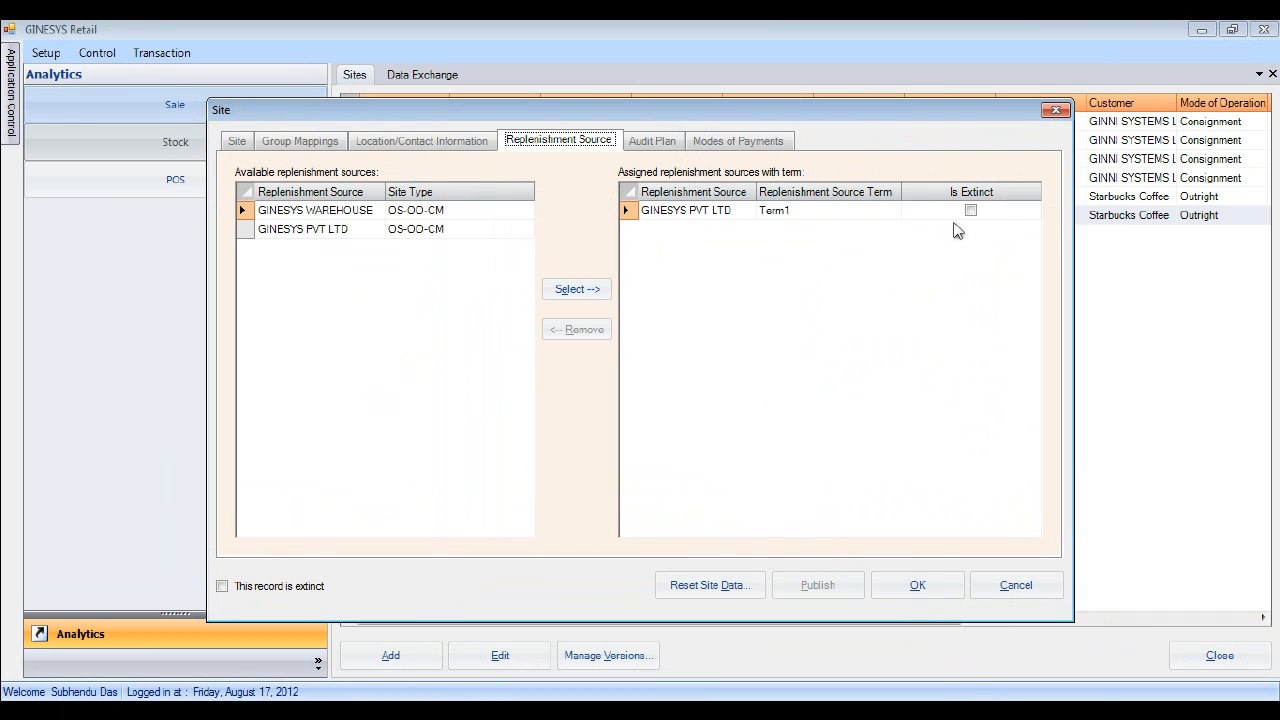
- Change GINESYS PVT LTD's replenishment term from Term1 to Term2 and save the site
{"action": "left_click", "coordinate": [893, 213]}
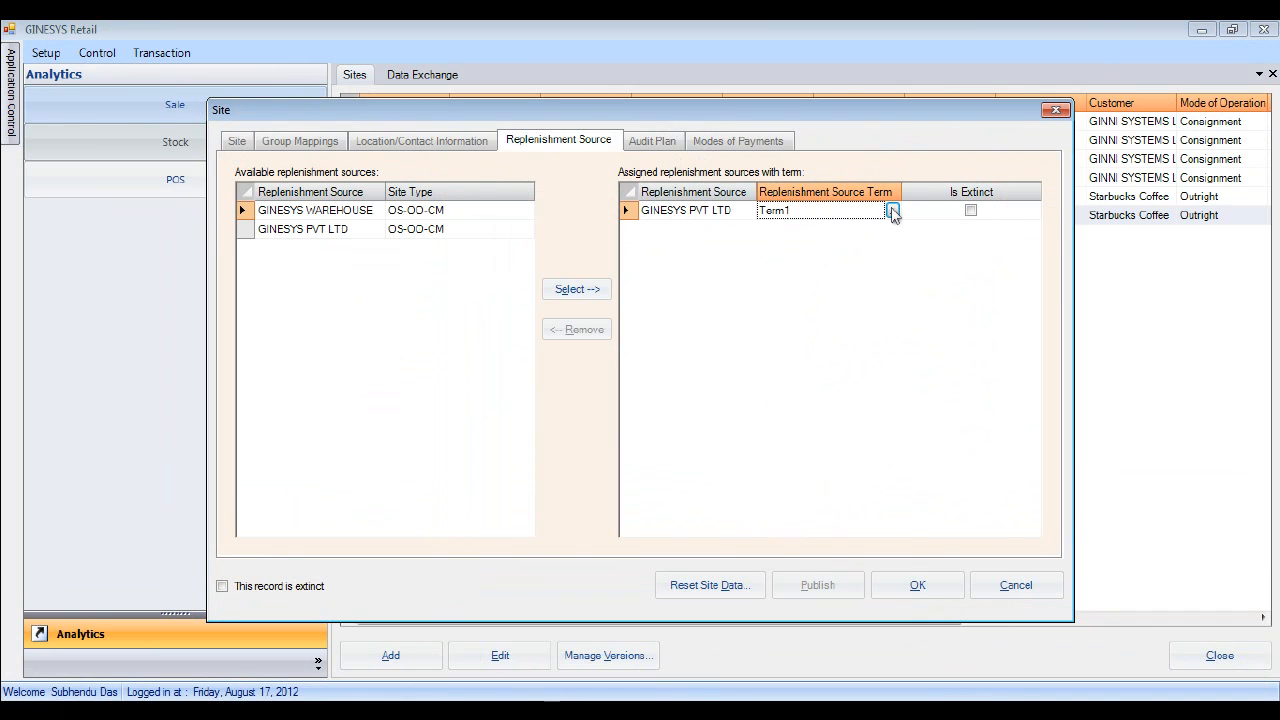
{"action": "left_click", "coordinate": [893, 212]}
{"action": "left_click", "coordinate": [457, 234]}
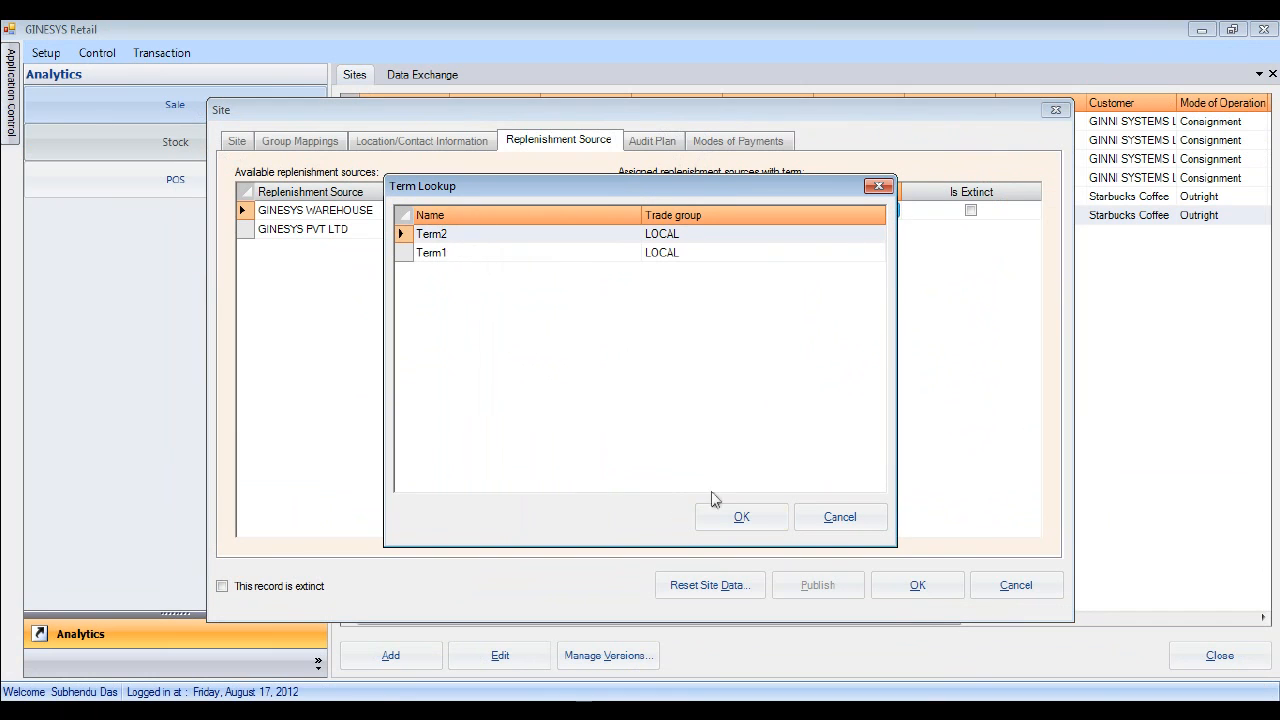
{"action": "left_click", "coordinate": [739, 517]}
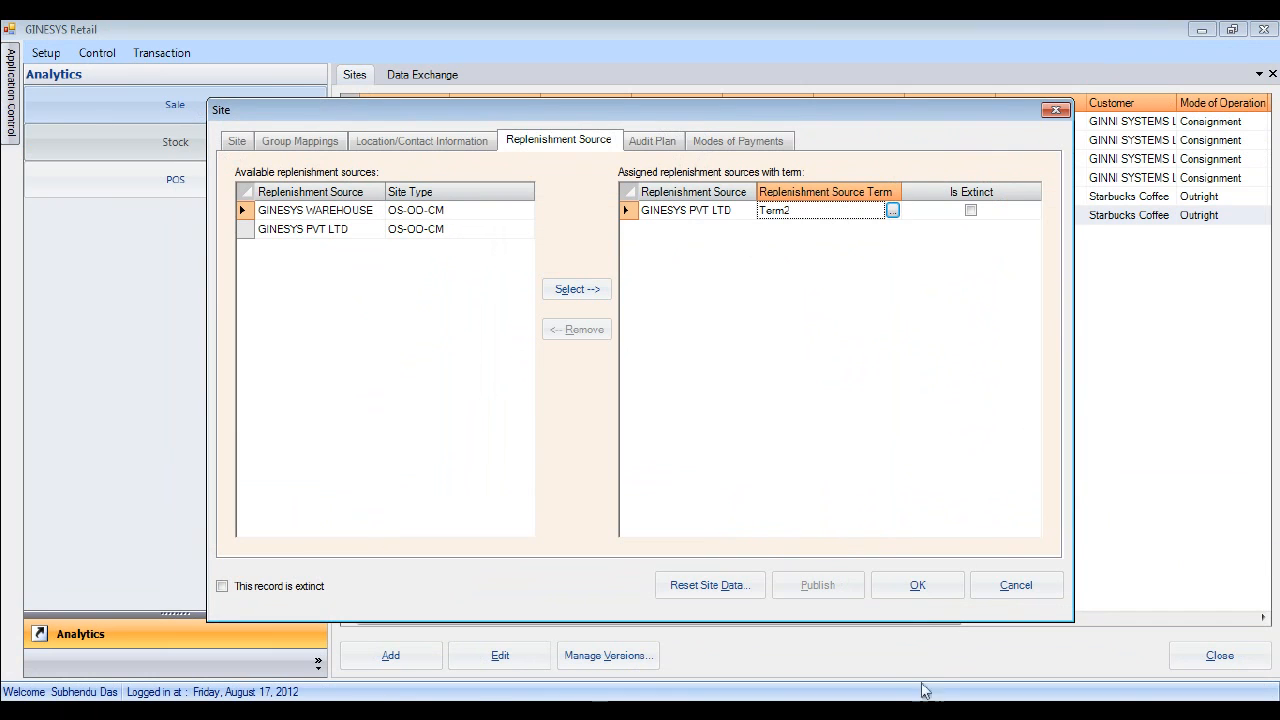
{"action": "left_click", "coordinate": [913, 594]}
{"action": "left_click", "coordinate": [682, 433]}
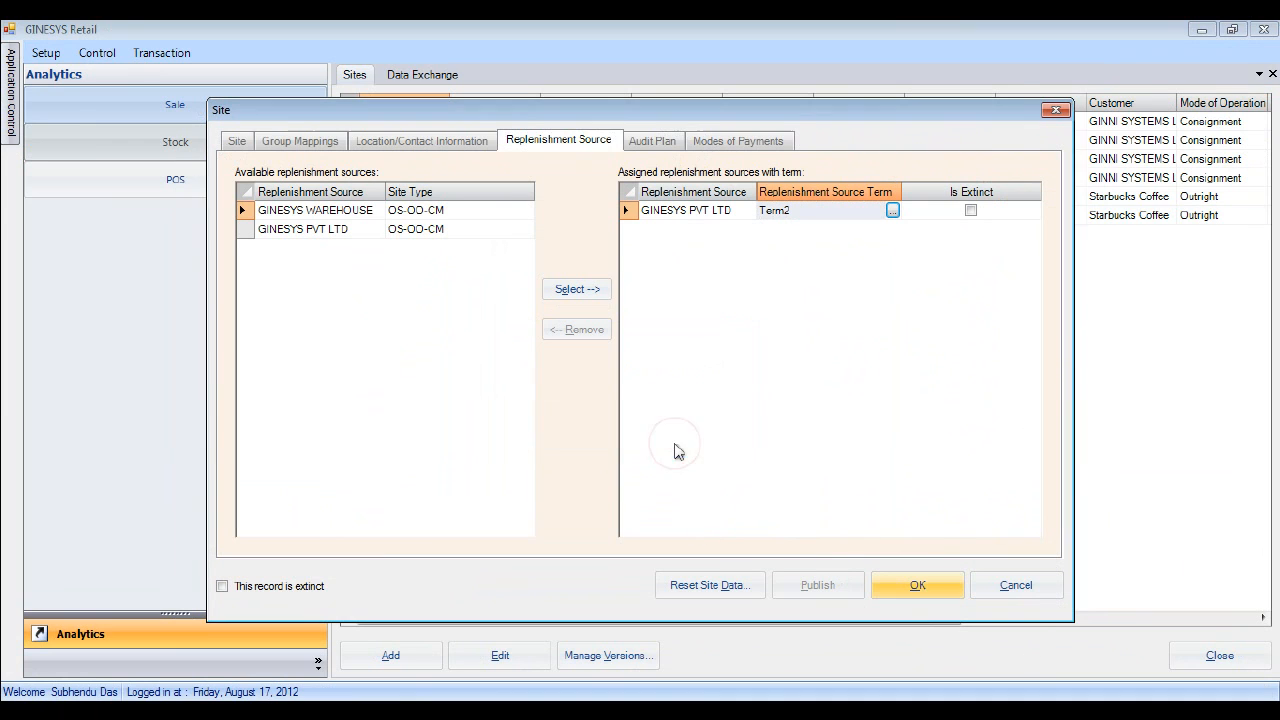
{"action": "left_click", "coordinate": [1034, 592]}
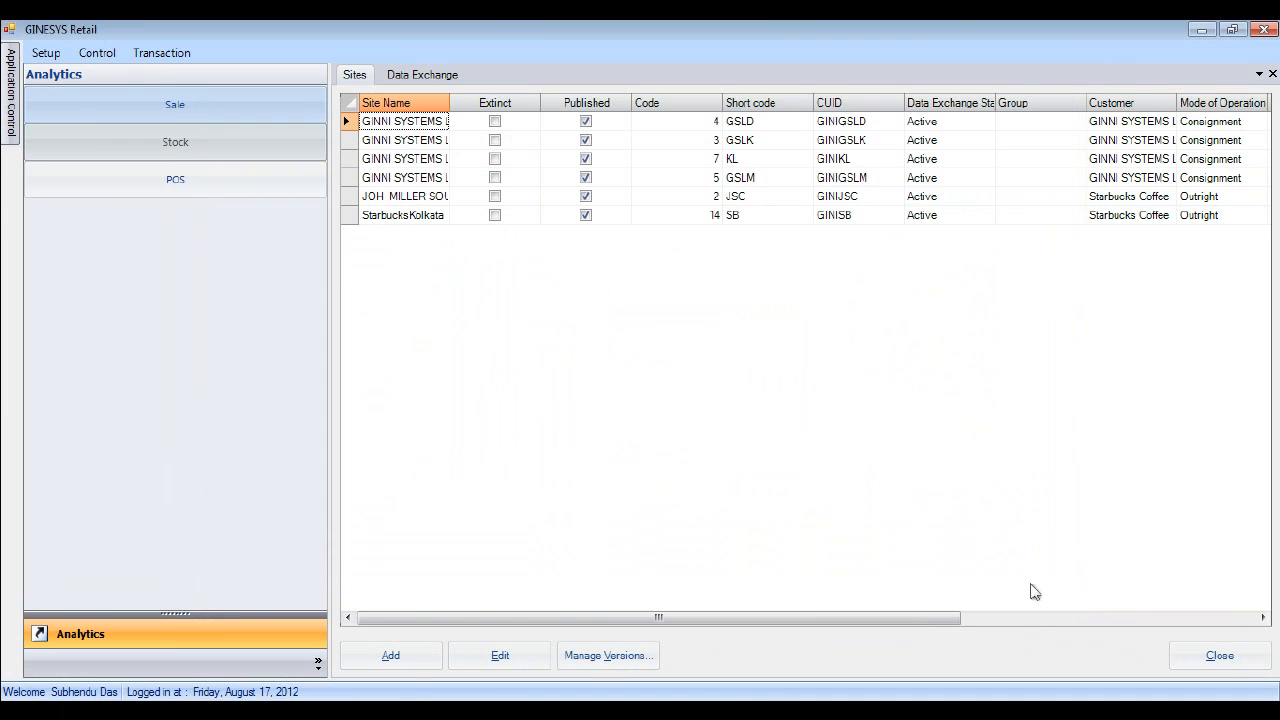
- Synchronize the Term2 change to StarbucksKolkata and close the synchronization log
{"action": "left_click", "coordinate": [425, 75]}
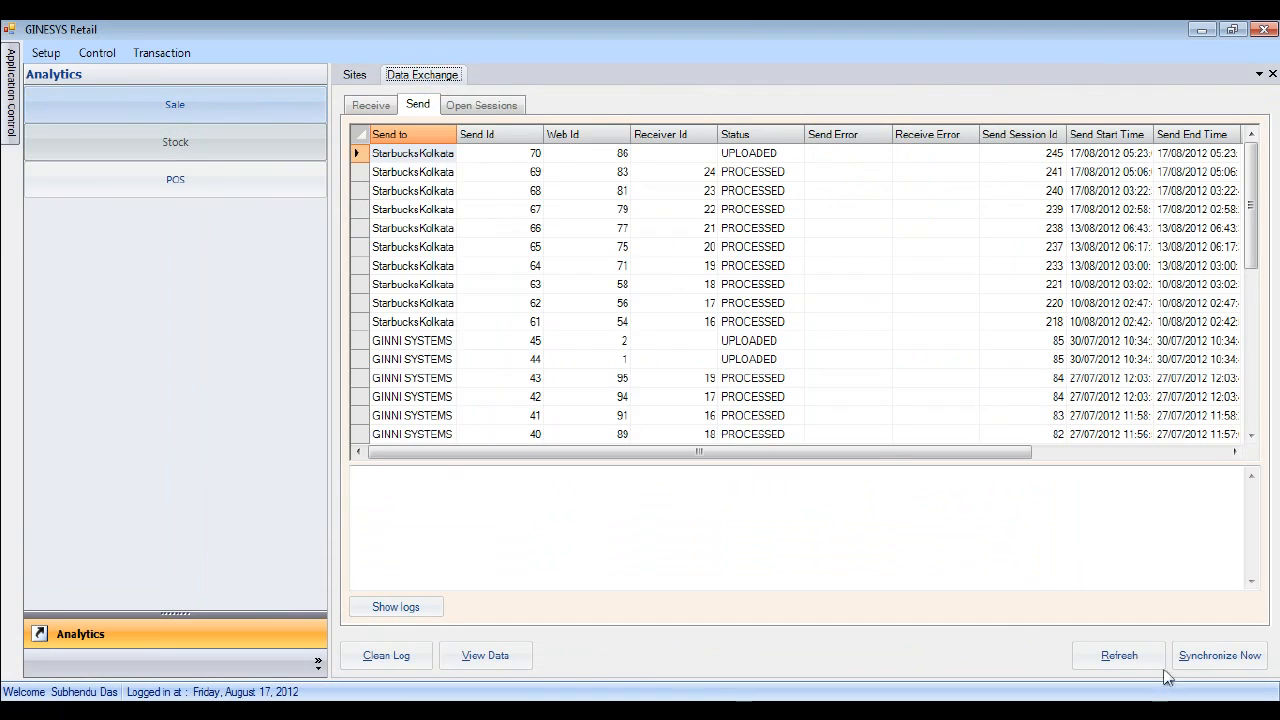
{"action": "left_click", "coordinate": [1215, 657]}
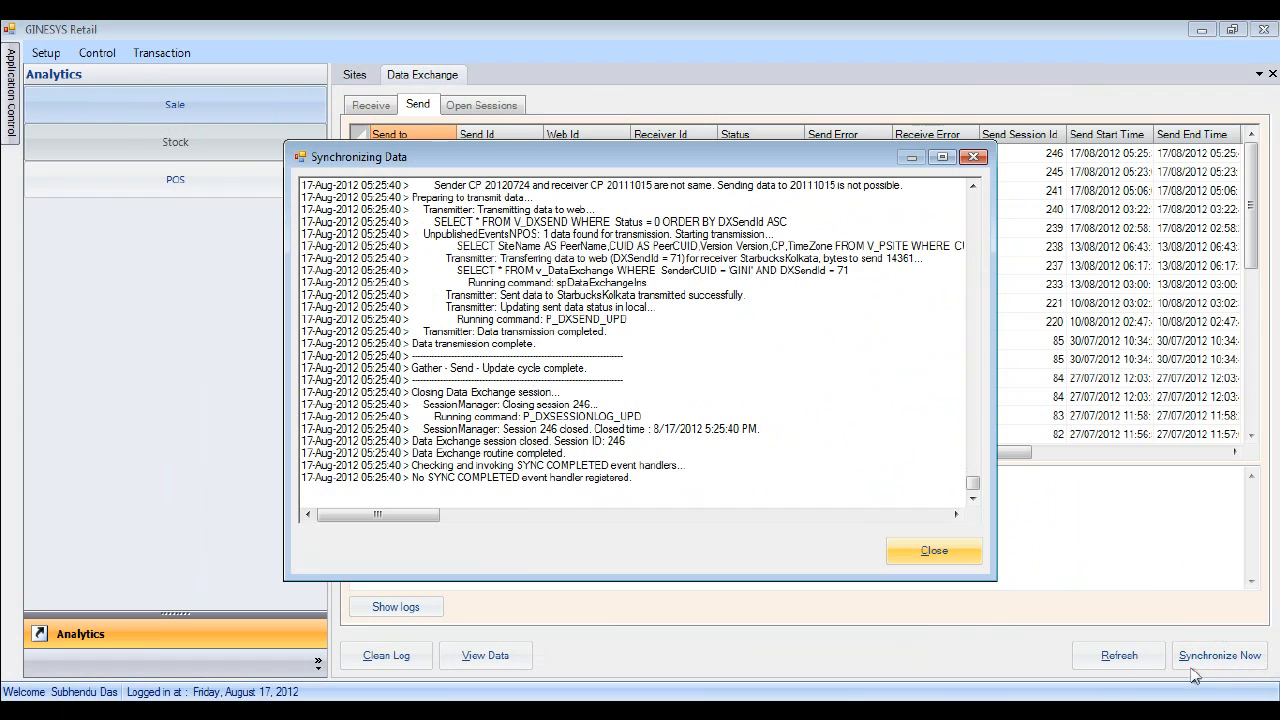
{"action": "left_click", "coordinate": [955, 552]}
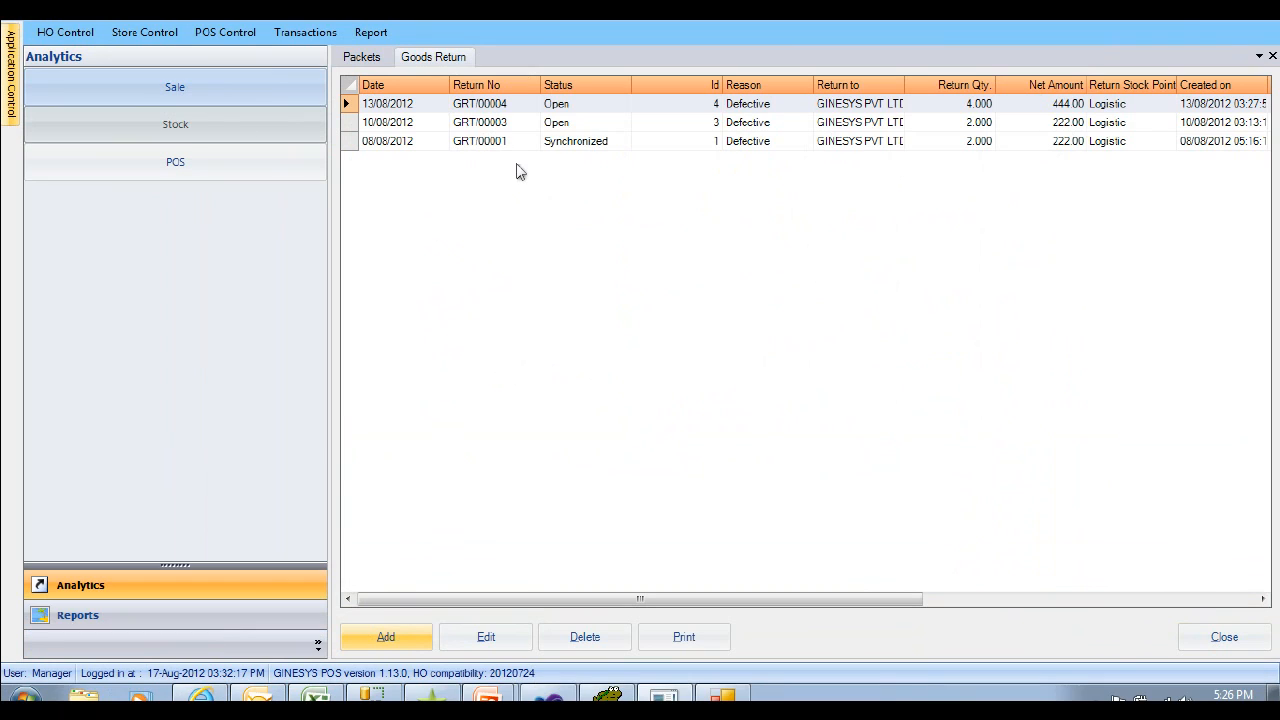
- Start a new goods return with source GINESYS PVT LTD and reason Defective
{"action": "left_click", "coordinate": [416, 640]}
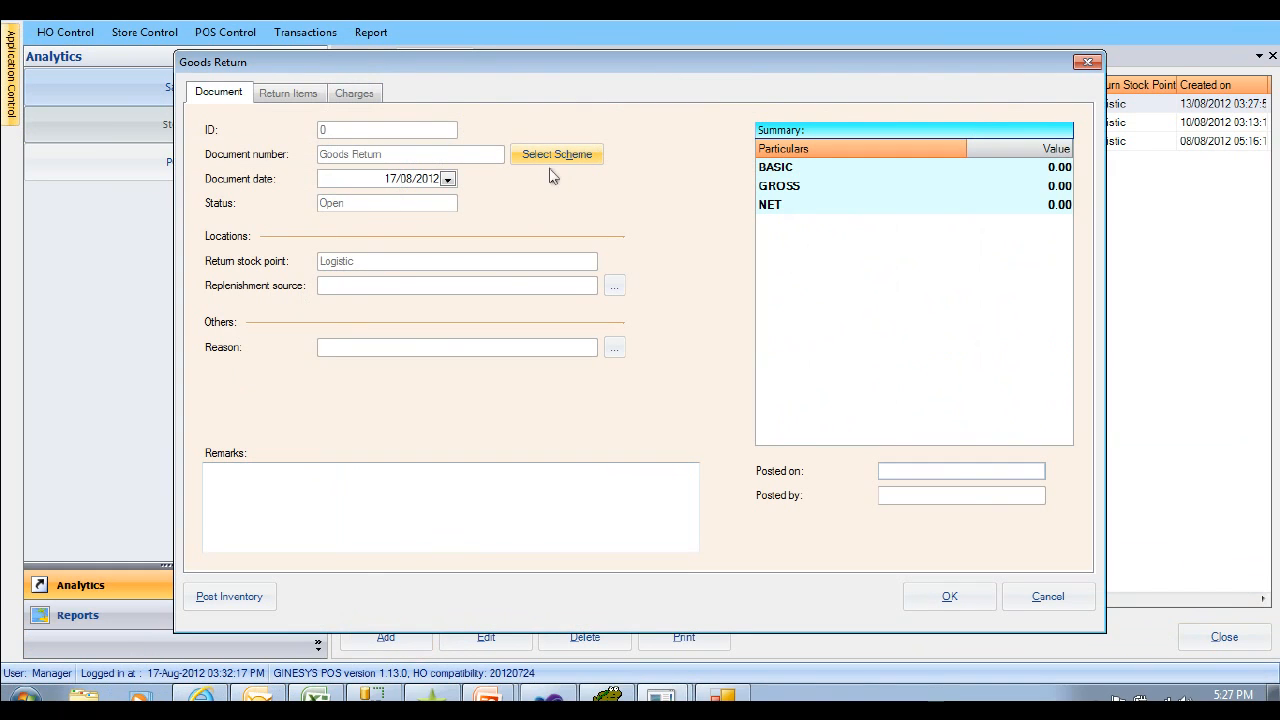
{"action": "left_click", "coordinate": [613, 286]}
{"action": "left_click", "coordinate": [614, 347]}
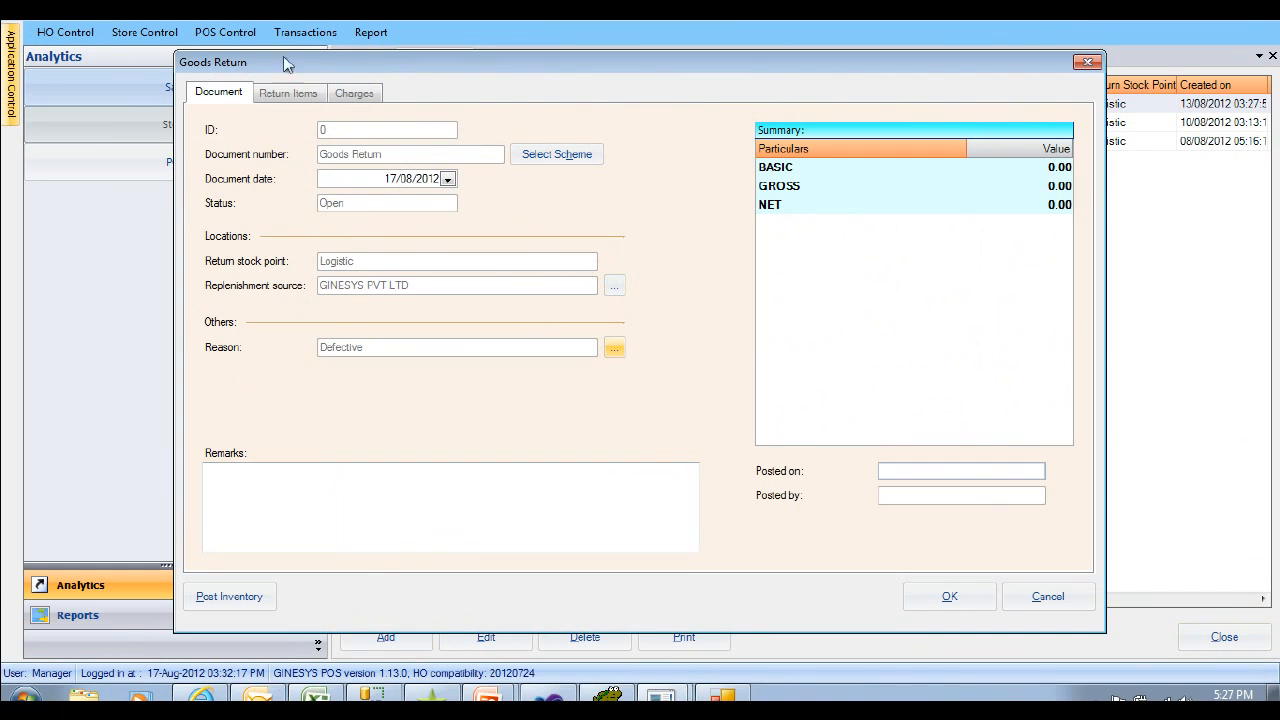
- Add packet PKT/00003 showing 0.00 charges, then bring up the loyalty card list
{"action": "left_click", "coordinate": [289, 93]}
{"action": "left_click", "coordinate": [231, 550]}
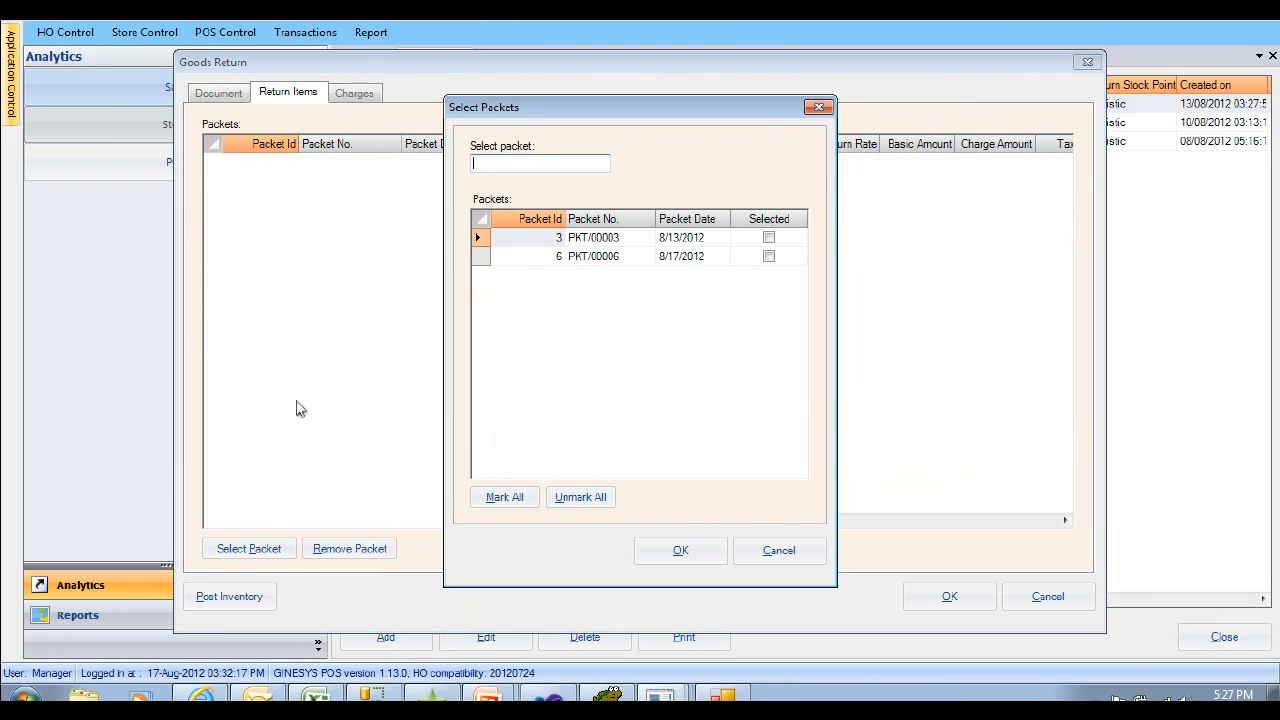
{"action": "left_click", "coordinate": [769, 238]}
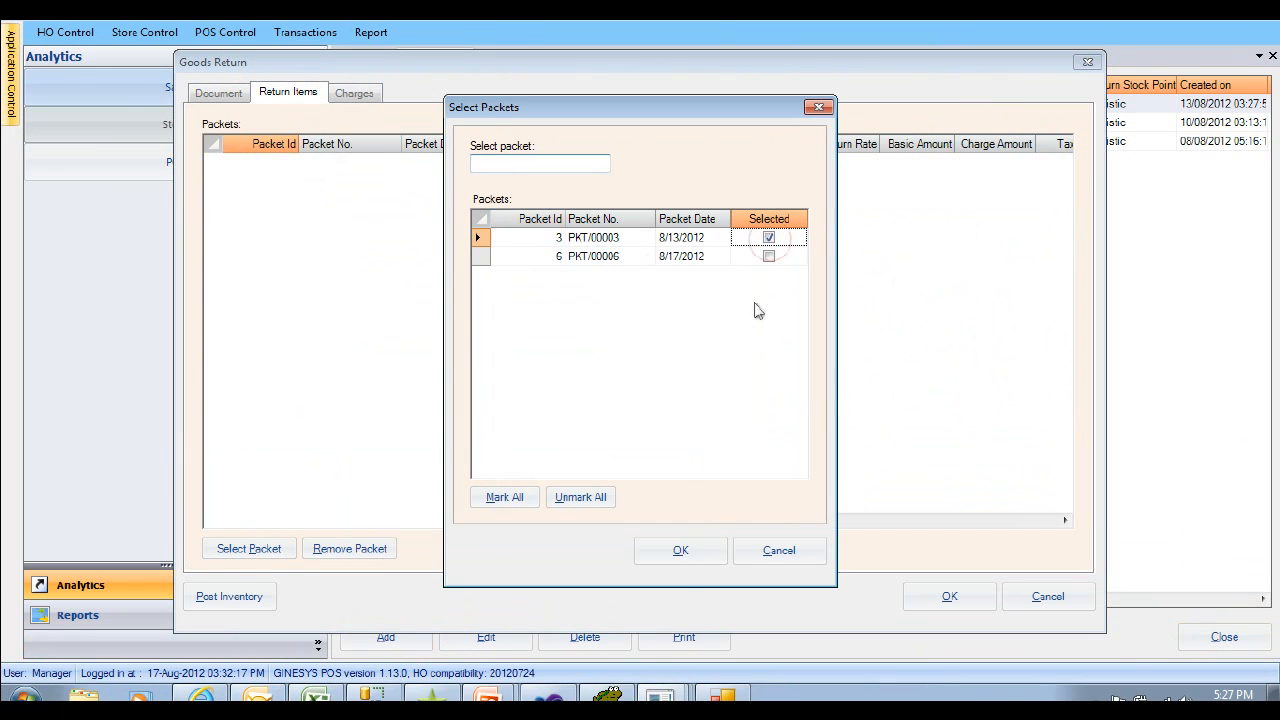
{"action": "left_click", "coordinate": [677, 553]}
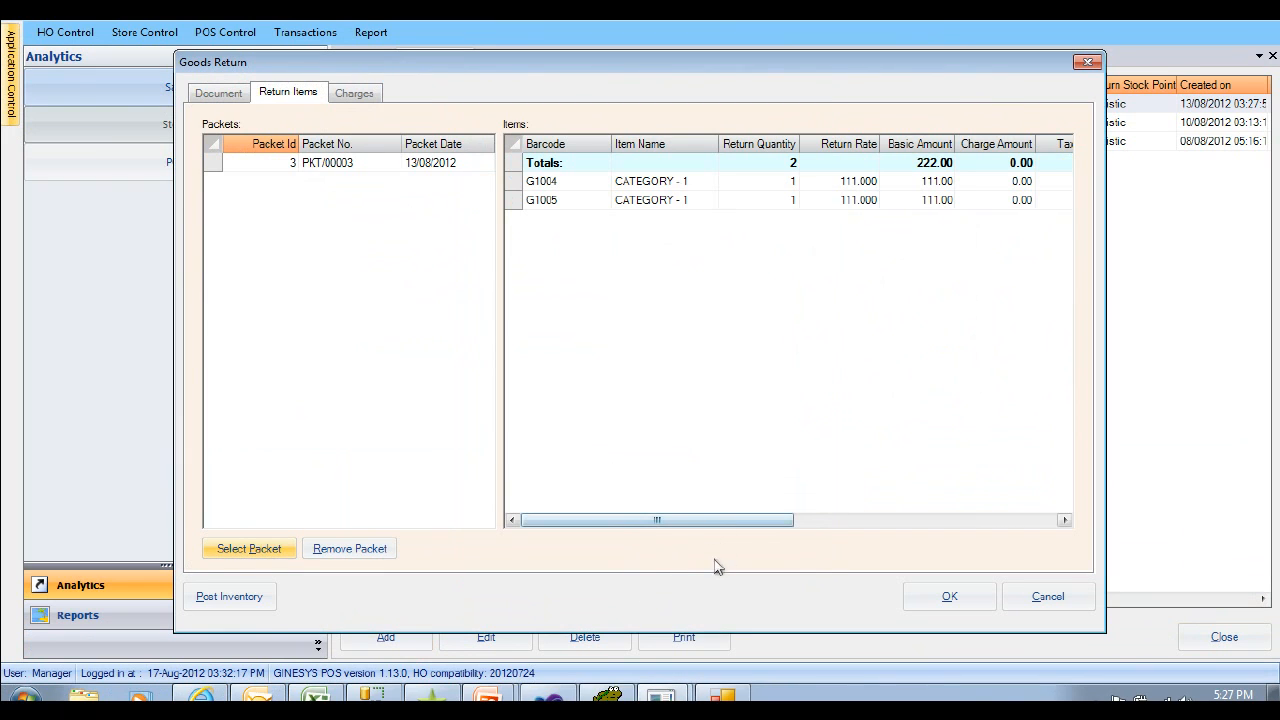
{"action": "left_click_drag", "start_coordinate": [708, 524], "coordinate": [781, 524]}
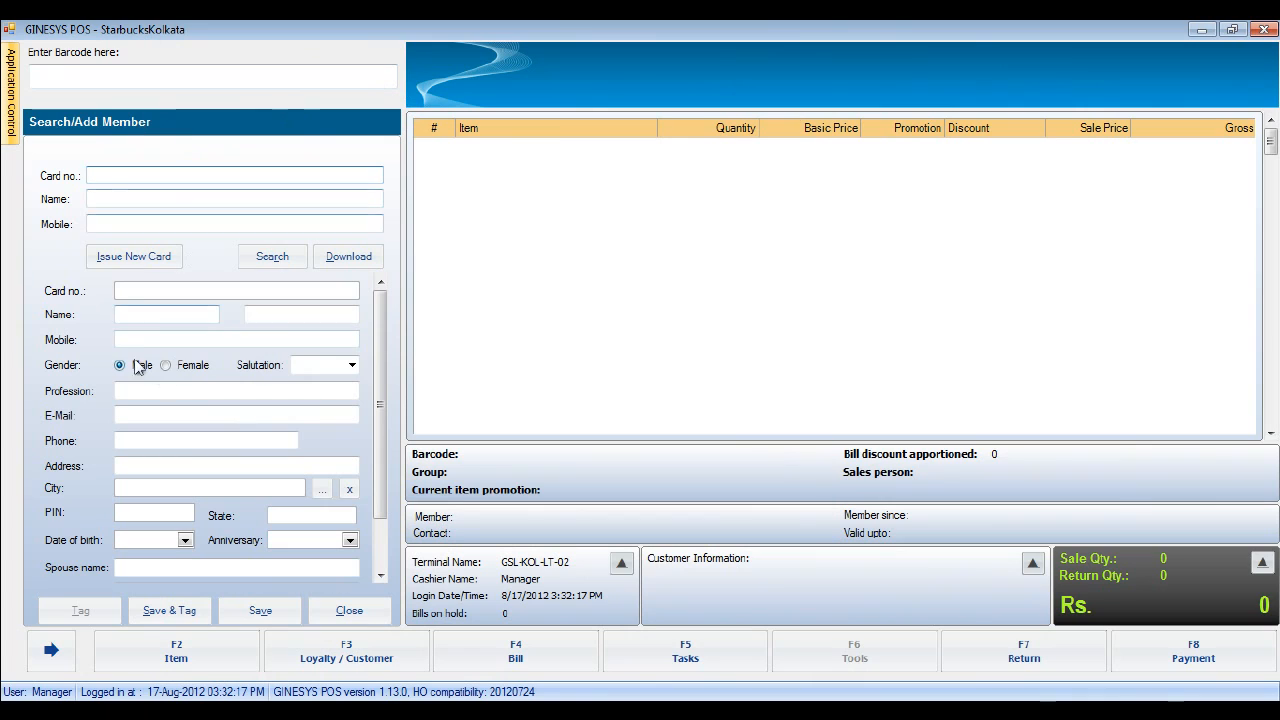
{"action": "left_click", "coordinate": [137, 258]}
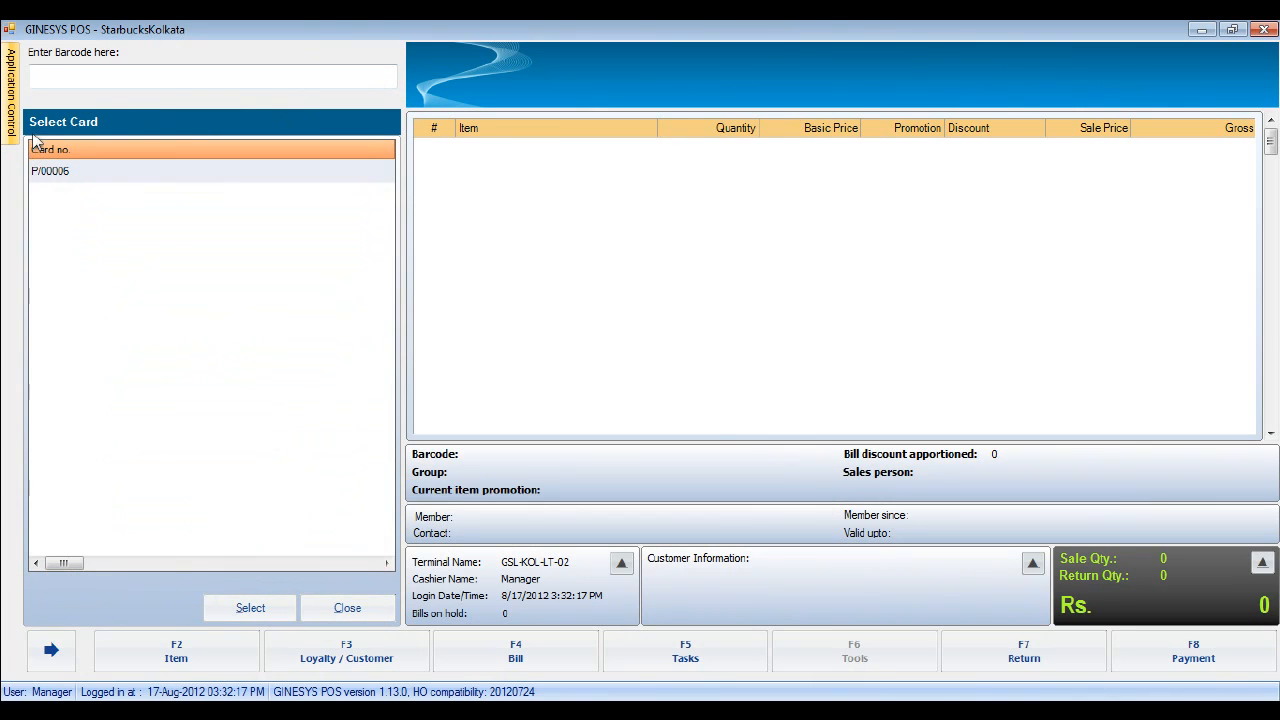